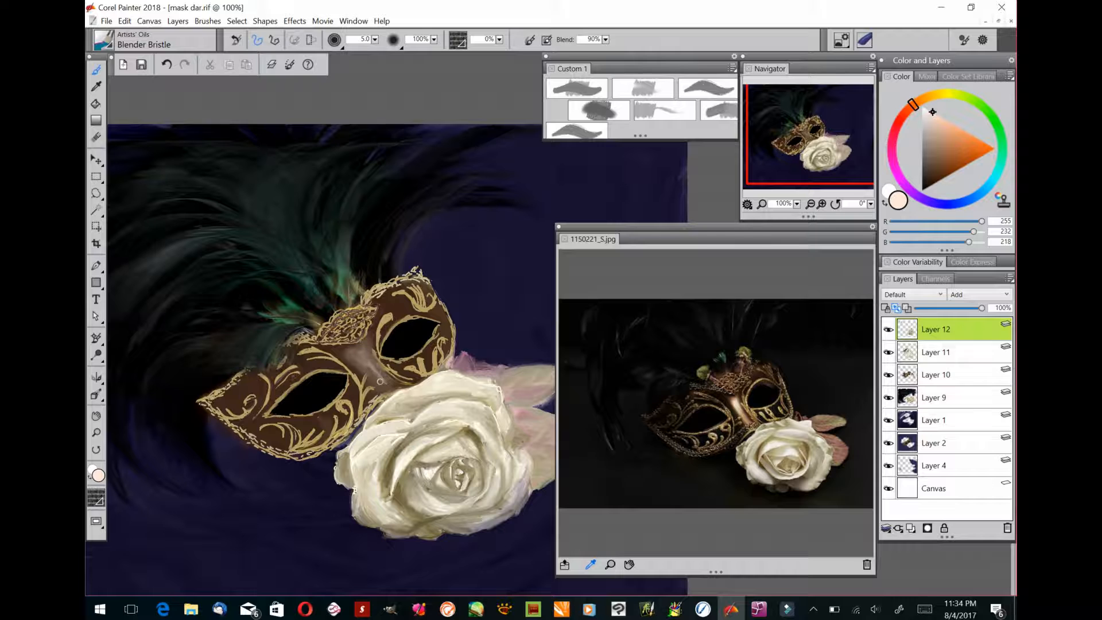
# Paint a pale peach highlight on the mask's nose bridge and sample the dark blue of the background
pyautogui.moveTo(380, 381); pyautogui.dragTo(369, 370)
pyautogui.press('d')
pyautogui.click(462, 267)
pyautogui.click(646, 89)
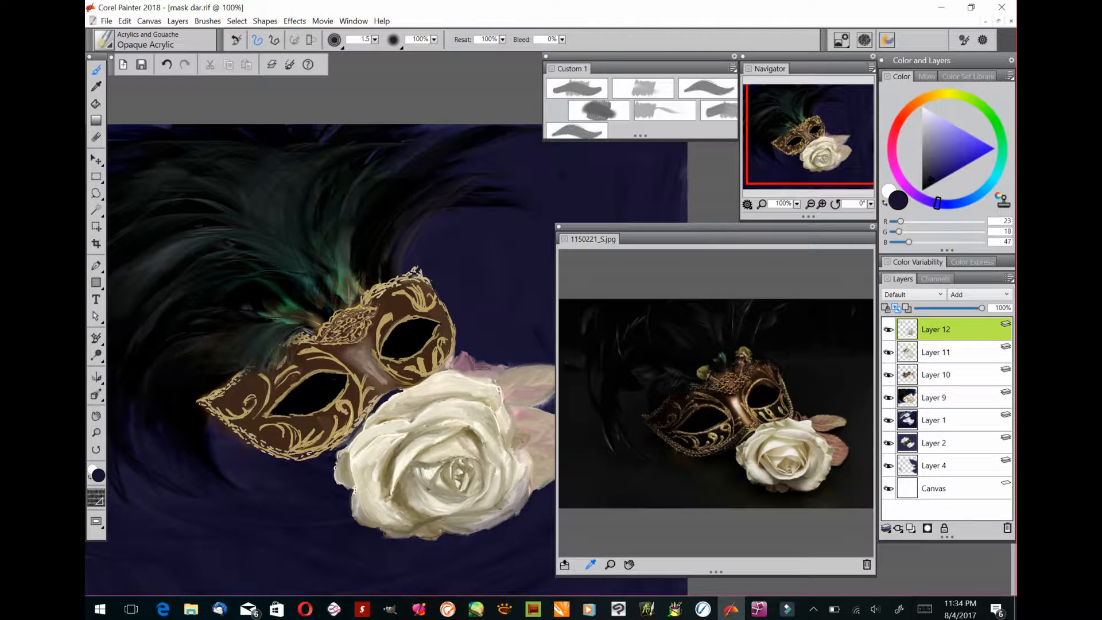
# Paint a pale pink highlight (RGB 243, 217, 213) down the nose bridge with Blender Bristle and blend it with Just Add Water 2
pyautogui.moveTo(917, 102); pyautogui.dragTo(904, 113)
pyautogui.moveTo(936, 130); pyautogui.dragTo(930, 115)
pyautogui.click(666, 109)
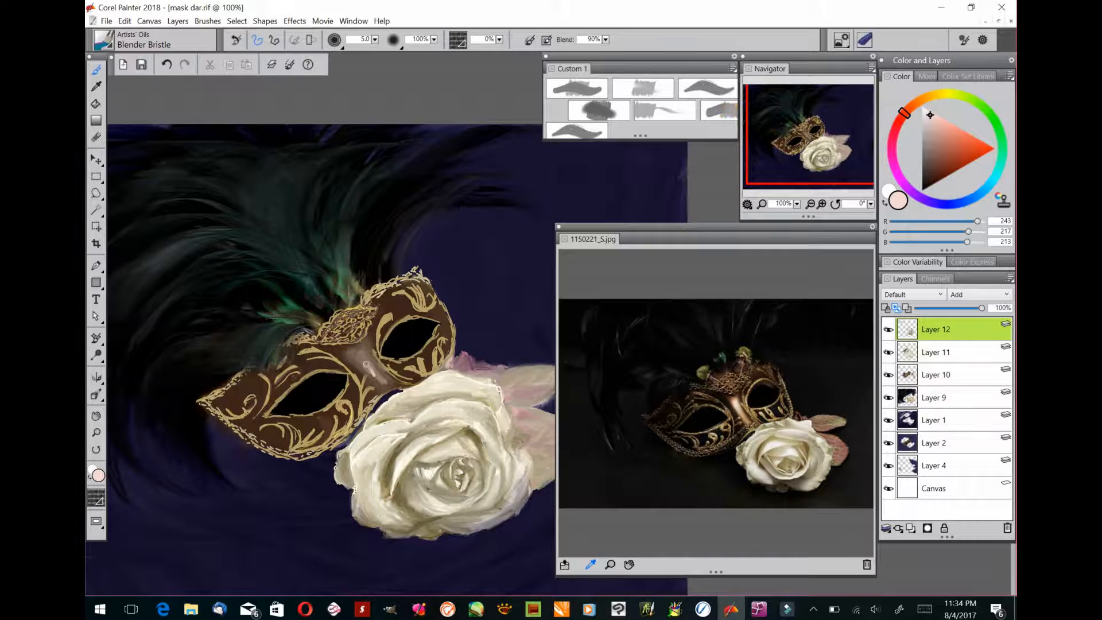
pyautogui.moveTo(354, 350)
pyautogui.mouseDown()
pyautogui.moveTo(362, 344)
pyautogui.moveTo(374, 372)
pyautogui.moveTo(355, 351)
pyautogui.moveTo(364, 362)
pyautogui.mouseUp()
pyautogui.click(643, 88)
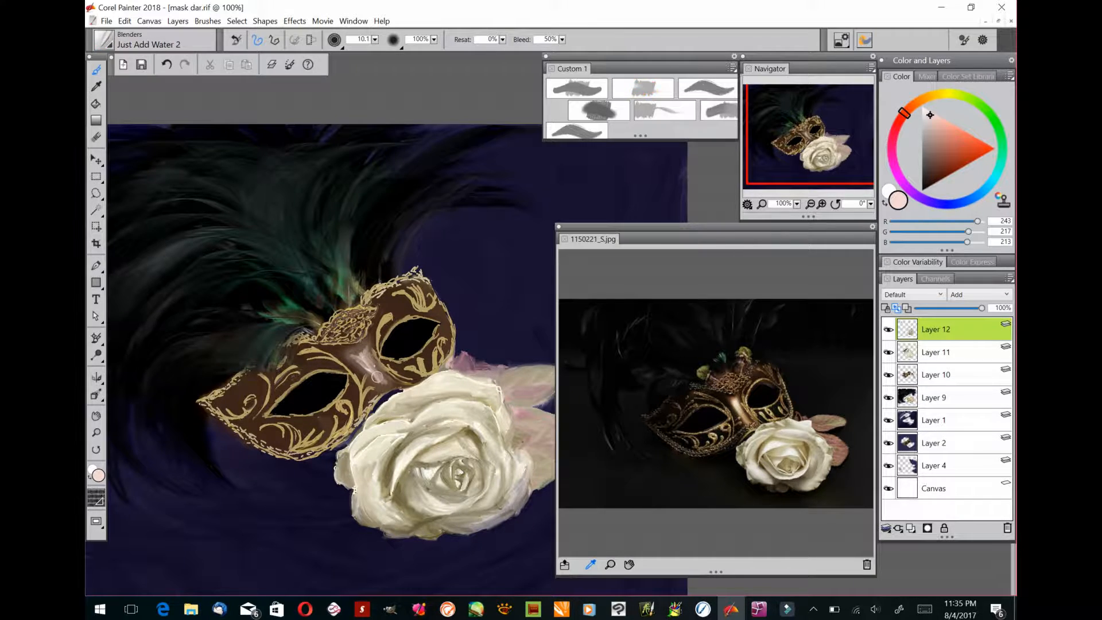
pyautogui.moveTo(383, 380); pyautogui.dragTo(389, 378)
pyautogui.moveTo(361, 365)
pyautogui.mouseDown()
pyautogui.moveTo(370, 361)
pyautogui.moveTo(387, 385)
pyautogui.mouseUp()
# Paint a light tan accent (RGB 230, 199, 168) on the lower nose bridge with Blender Bristle and switch to Just Add Water 2
pyautogui.moveTo(924, 98); pyautogui.dragTo(920, 100)
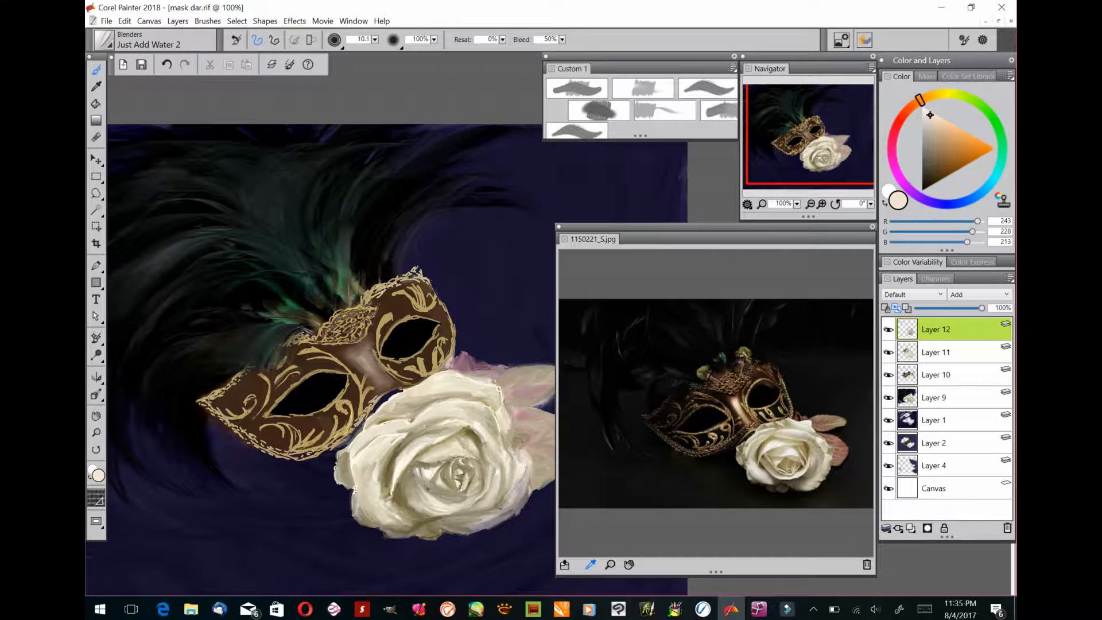
pyautogui.moveTo(945, 159); pyautogui.dragTo(940, 162)
pyautogui.click(719, 111)
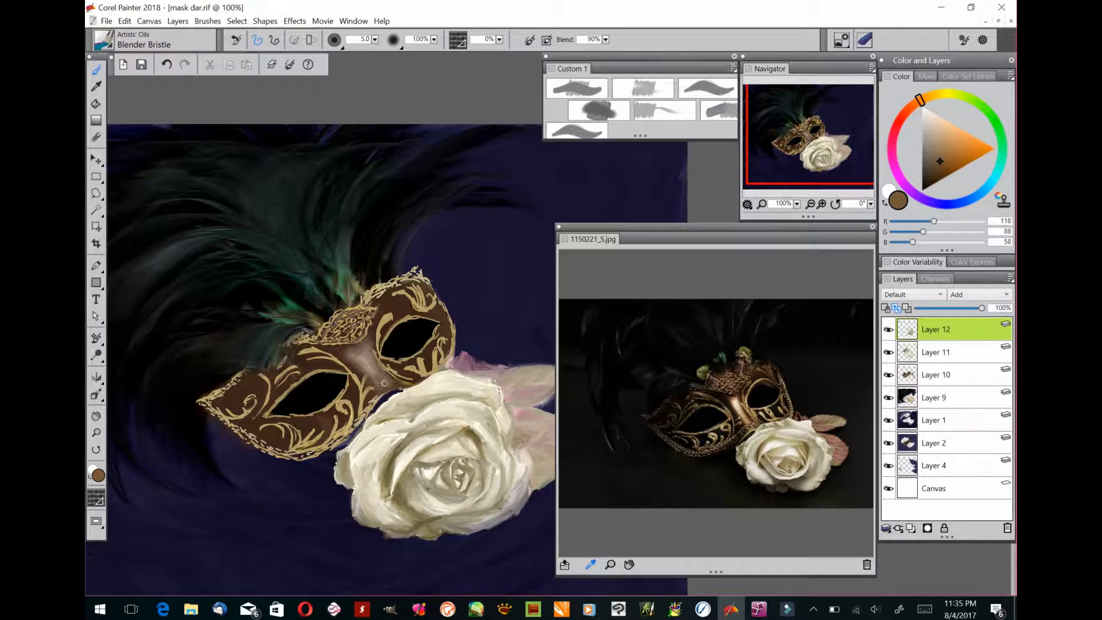
pyautogui.keyDown('alt'); pyautogui.click(384, 383); pyautogui.keyUp('alt')
pyautogui.moveTo(380, 376); pyautogui.dragTo(386, 383)
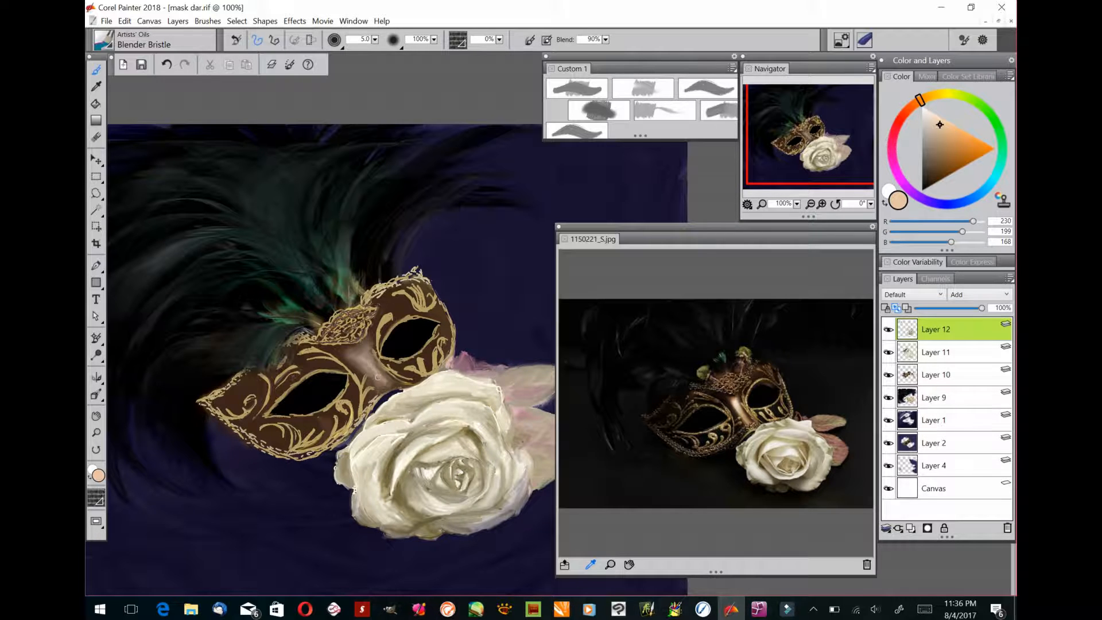
pyautogui.click(643, 89)
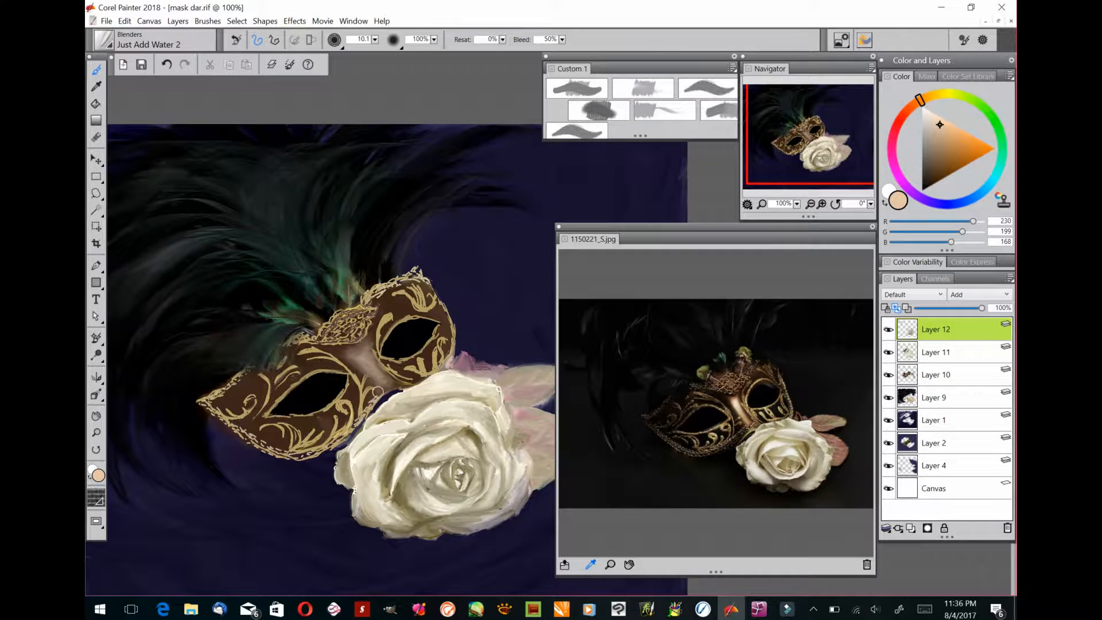
# Paint a cream highlight (RGB 240, 230, 220) down the nose bridge with Real Bristle Oils Filbert at size 3.5
pyautogui.click(928, 114)
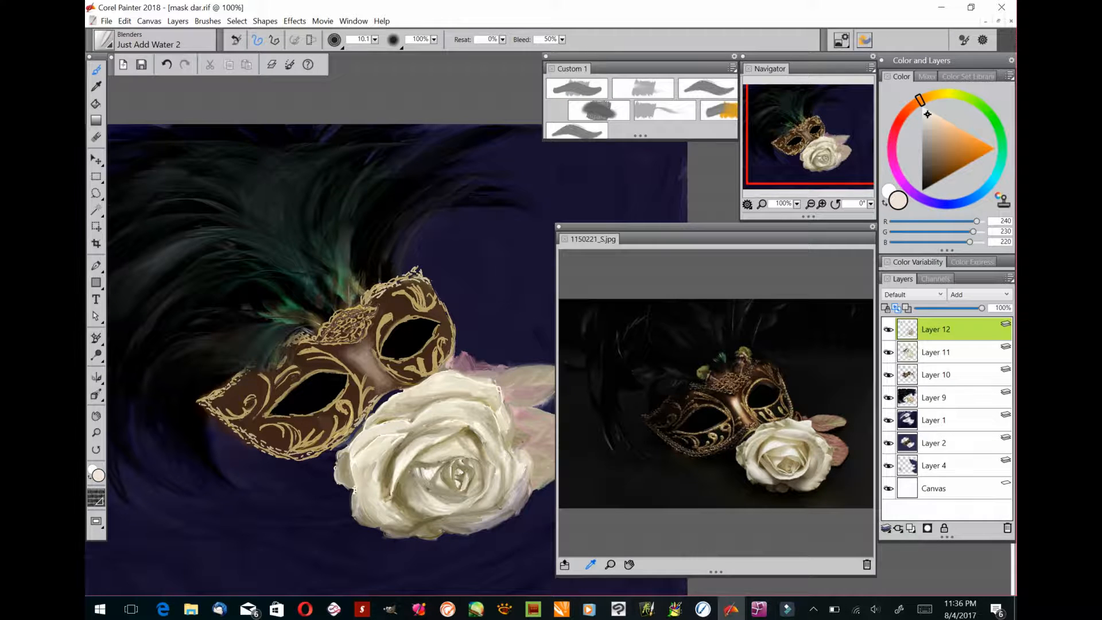
pyautogui.click(718, 110)
pyautogui.click(597, 110)
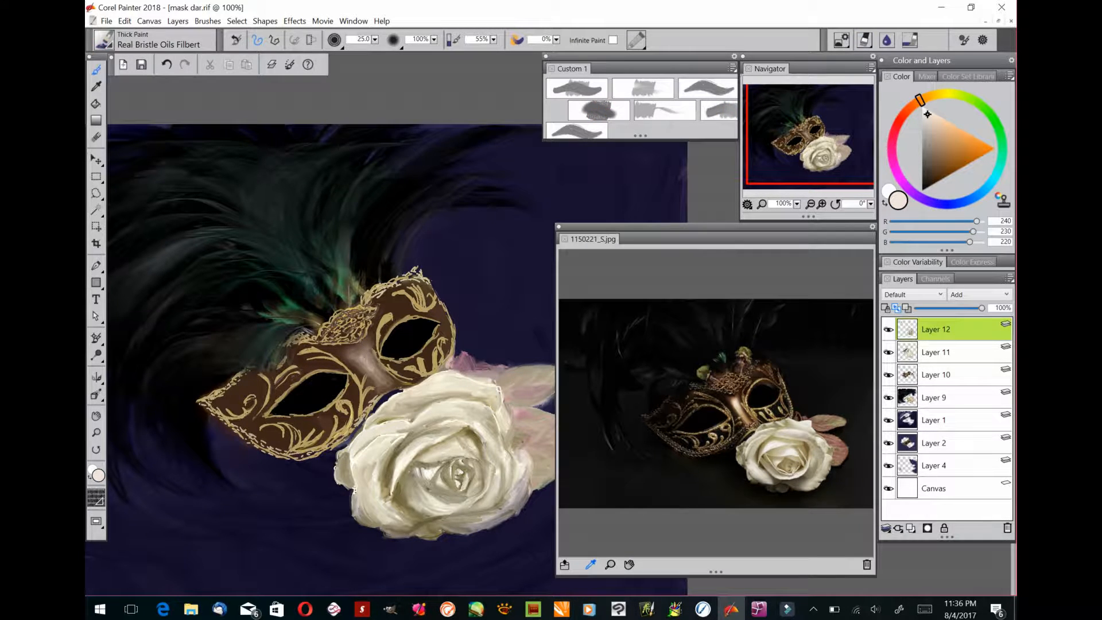
pyautogui.click(375, 40)
pyautogui.click(375, 40)
pyautogui.click(222, 49)
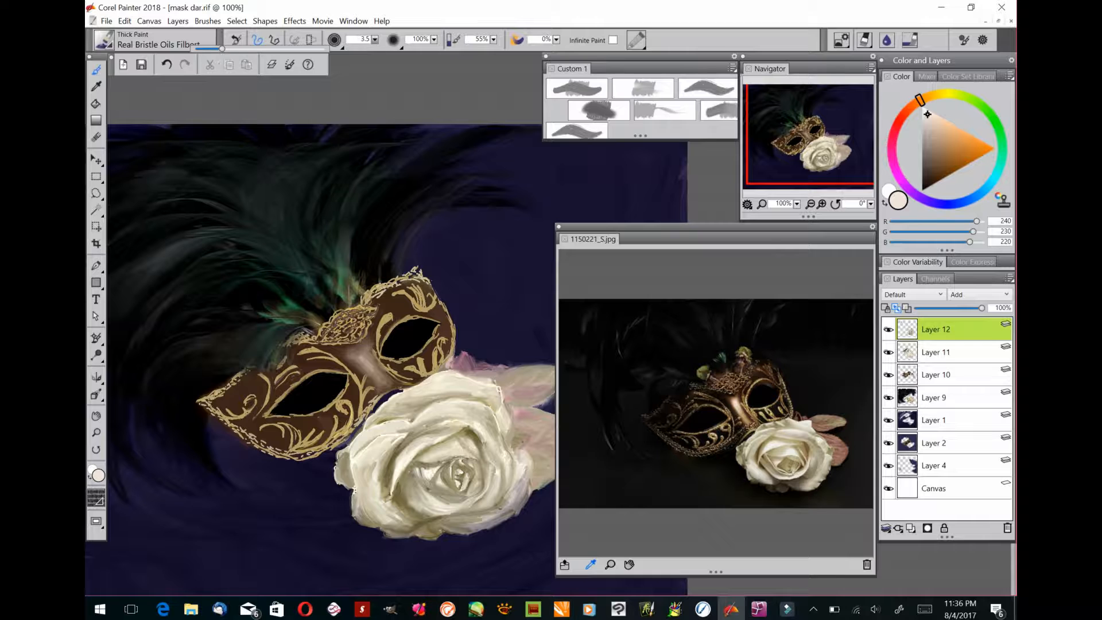
pyautogui.moveTo(361, 354); pyautogui.dragTo(377, 374)
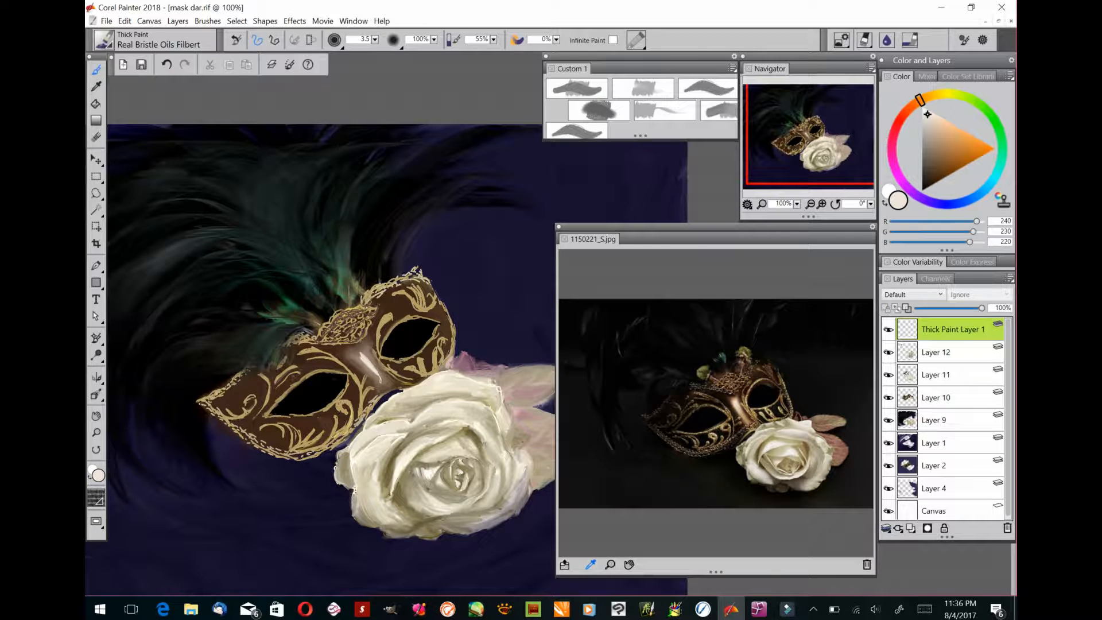
# Soften the cream nose-bridge highlight with the Just Add Water 2 blender
pyautogui.click(643, 88)
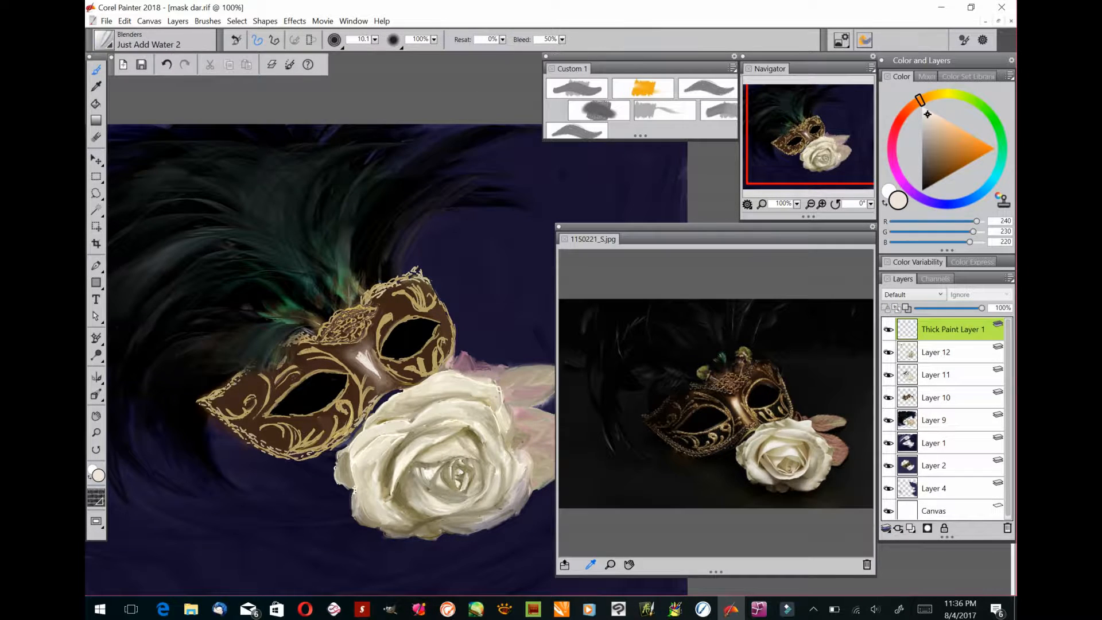
pyautogui.click(382, 381)
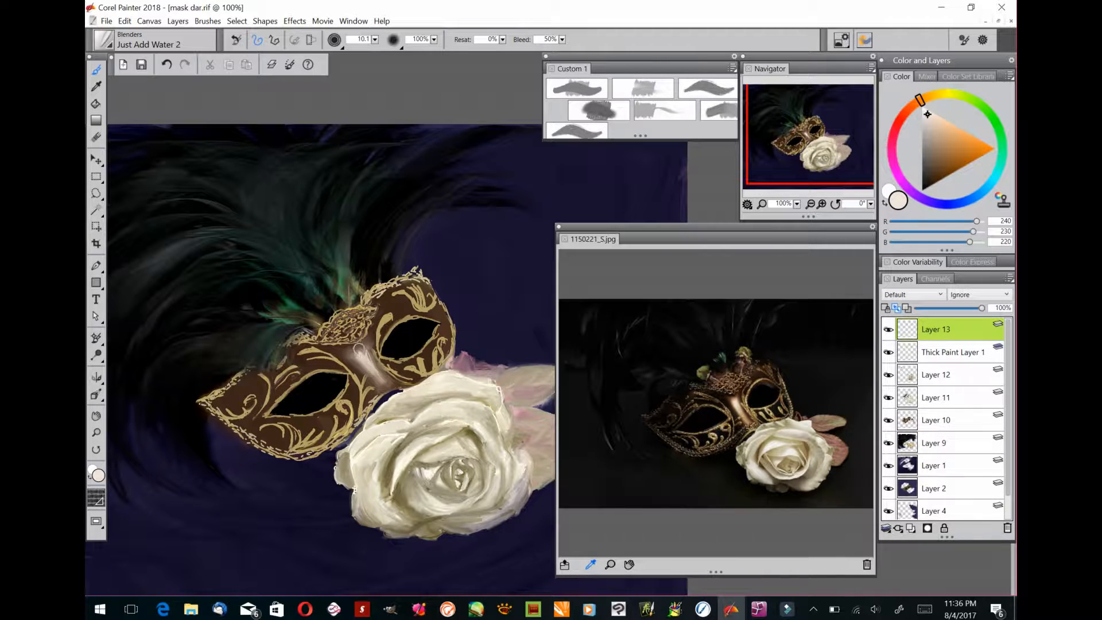
pyautogui.moveTo(377, 368)
pyautogui.mouseDown()
pyautogui.moveTo(348, 354)
pyautogui.moveTo(358, 352)
pyautogui.mouseUp()
pyautogui.click(813, 608)
pyautogui.rightClick(814, 581)
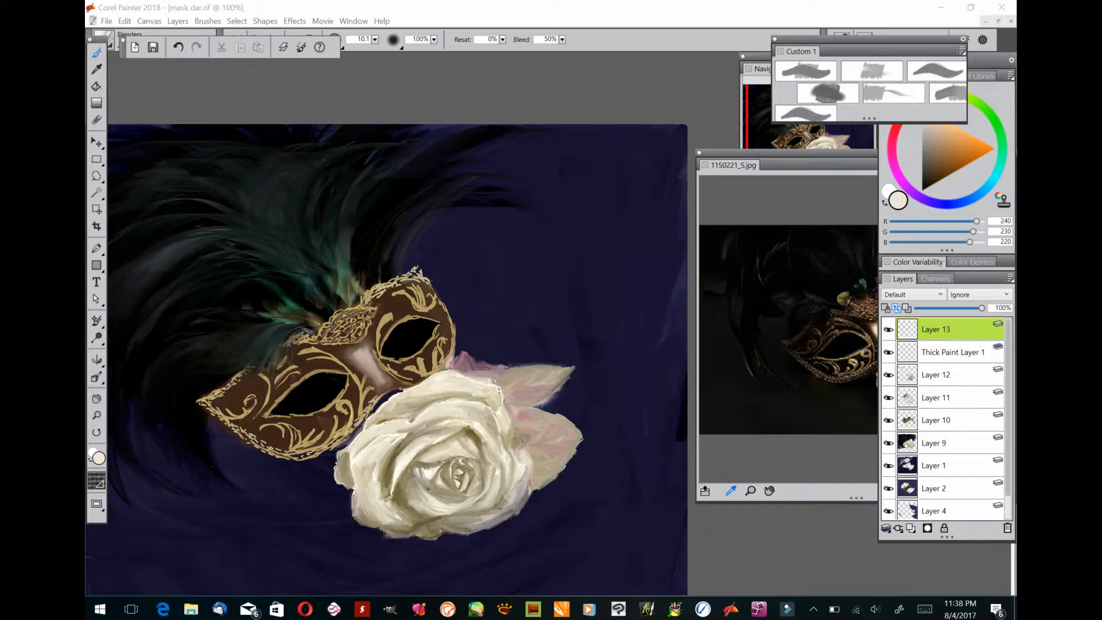
# Rearrange the workspace by repositioning the reference image, the Custom 1 brush palette and the command toolbar
pyautogui.moveTo(815, 153); pyautogui.dragTo(676, 129)
pyautogui.moveTo(869, 38); pyautogui.dragTo(514, 57)
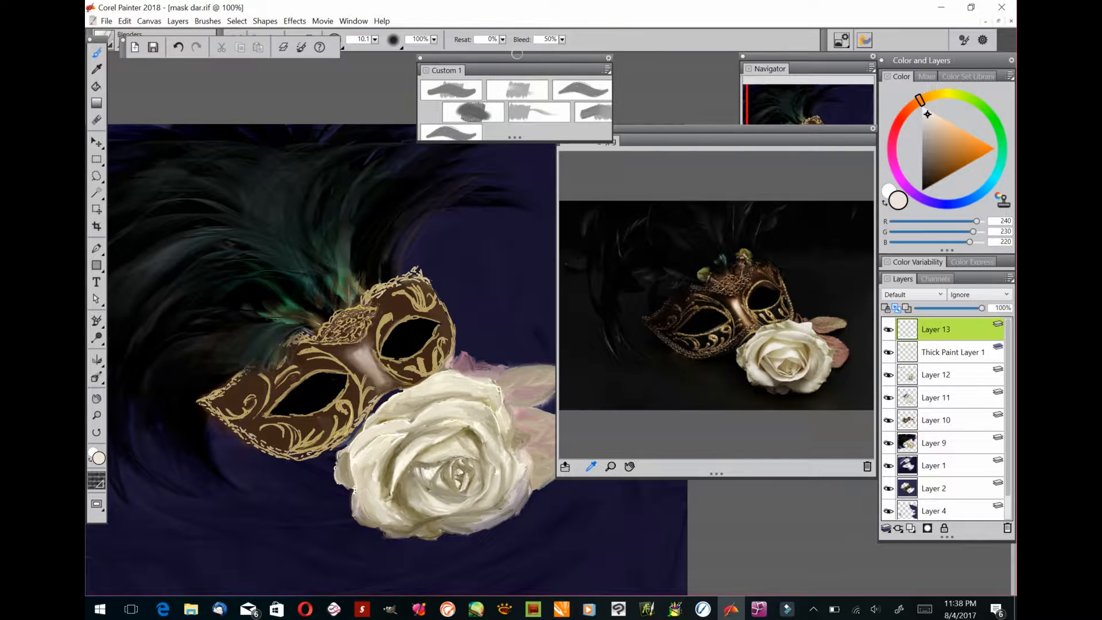
pyautogui.moveTo(123, 43); pyautogui.dragTo(112, 61)
pyautogui.moveTo(516, 58); pyautogui.dragTo(619, 53)
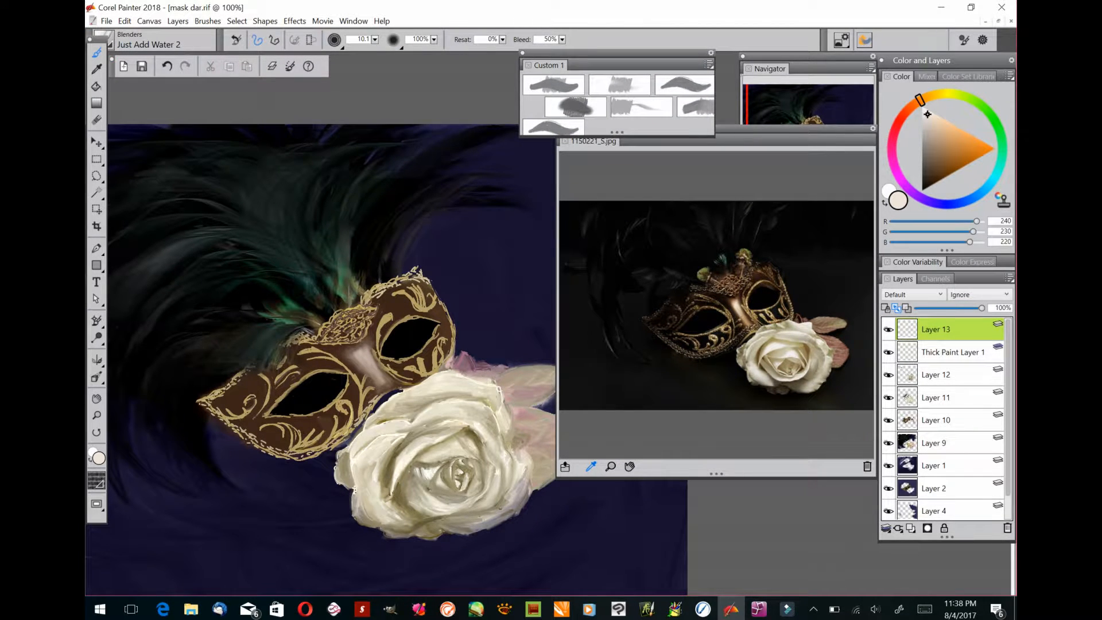
# Set the colour to light orange (RGB 240, 196, 150) and blend the upper nose bridge with Just Add Water 2
pyautogui.moveTo(948, 137); pyautogui.dragTo(947, 126)
pyautogui.click(641, 106)
pyautogui.click(620, 85)
pyautogui.moveTo(362, 347); pyautogui.dragTo(371, 338)
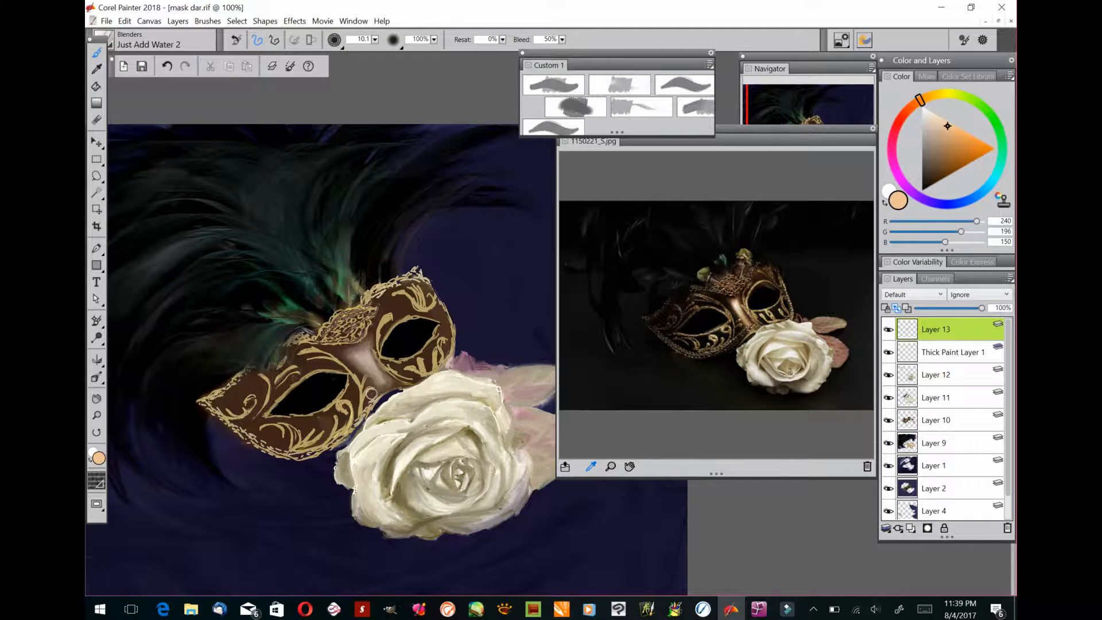
# Enlarge the reference image and pan it to frame the mask and rose close up
pyautogui.click(611, 467)
pyautogui.click(716, 305)
pyautogui.click(629, 466)
pyautogui.moveTo(746, 322); pyautogui.dragTo(696, 294)
# Choose the Real Bristle Impasto Soft Cover brush from Dynamic Speckles at size 7 and move the reference image clear of the Navigator
pyautogui.click(928, 112)
pyautogui.moveTo(98, 40); pyautogui.dragTo(98, 58)
pyautogui.click(105, 40)
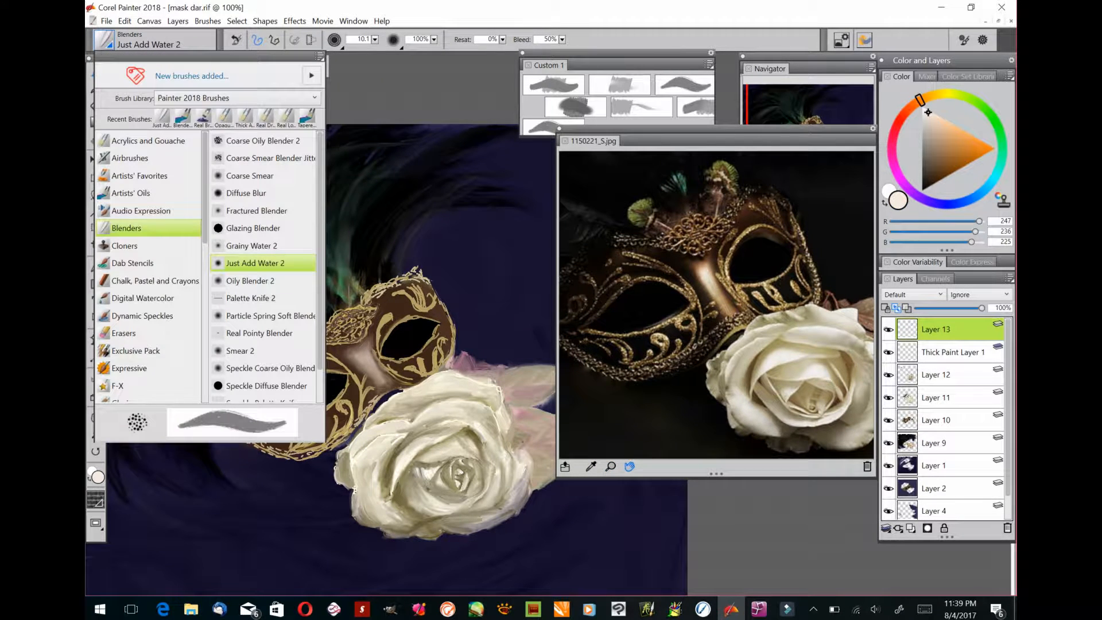
pyautogui.click(142, 316)
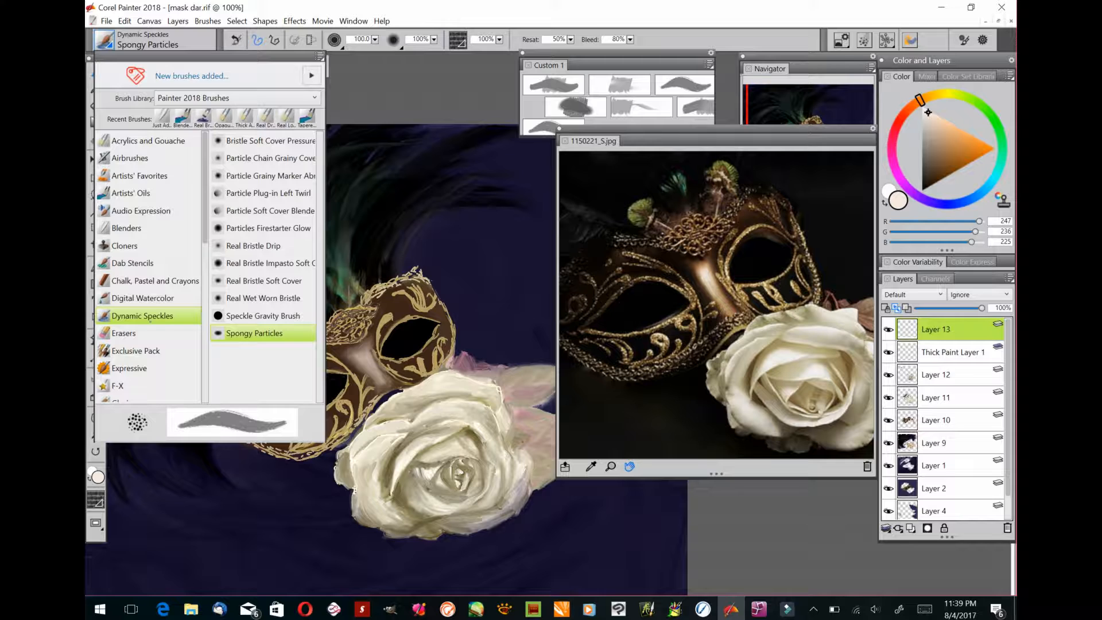
pyautogui.click(264, 263)
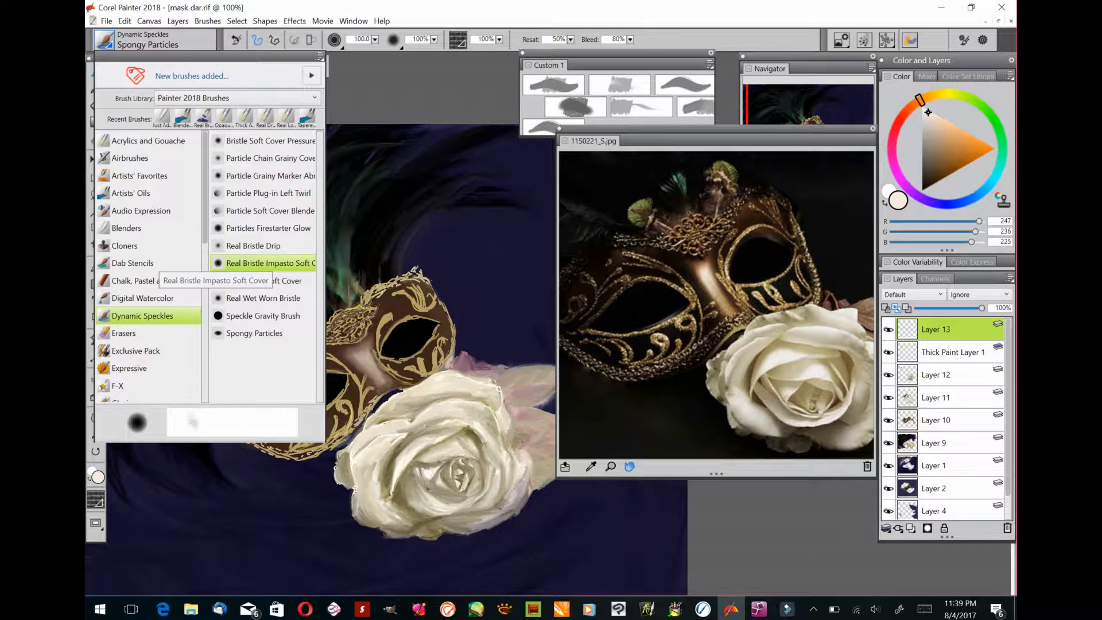
pyautogui.moveTo(262, 48)
pyautogui.mouseDown()
pyautogui.moveTo(210, 49)
pyautogui.moveTo(232, 49)
pyautogui.mouseUp()
pyautogui.moveTo(591, 128); pyautogui.dragTo(591, 227)
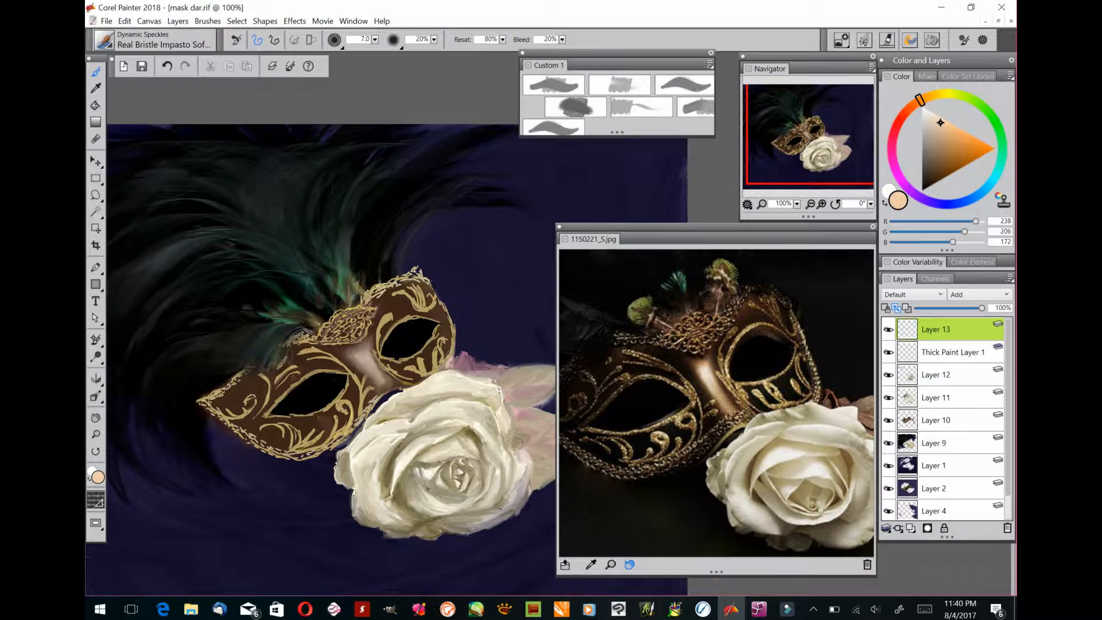
# Zoom the painting to 150% and paint a cream stroke (RGB 251, 242, 233) on the upper rim of the mask's right eye opening
pyautogui.hotkey('ctrl', '+')
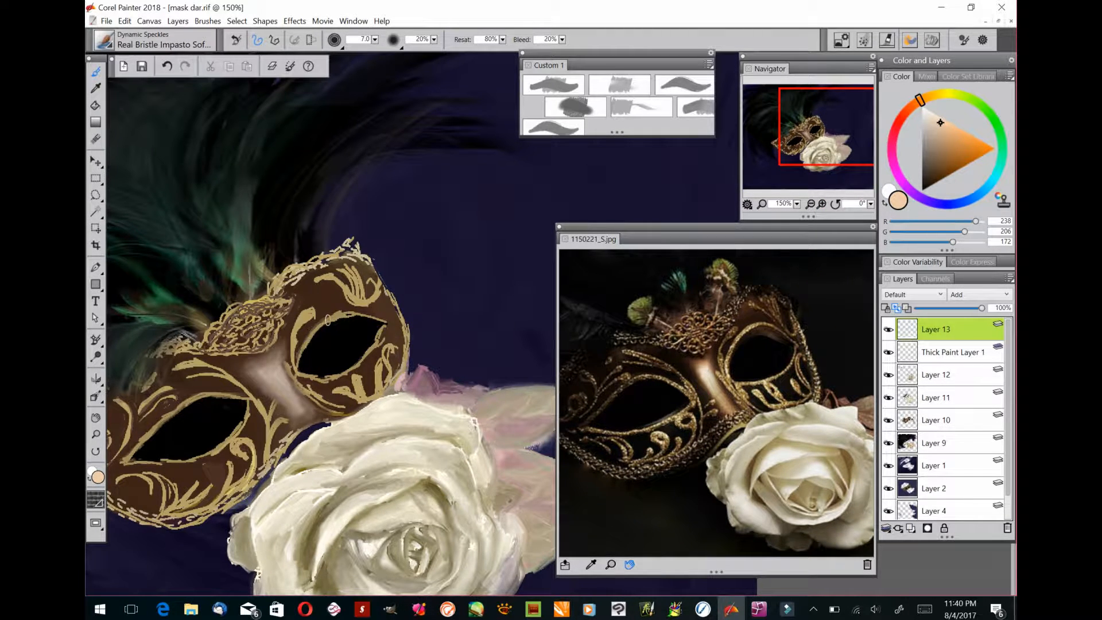
pyautogui.click(928, 111)
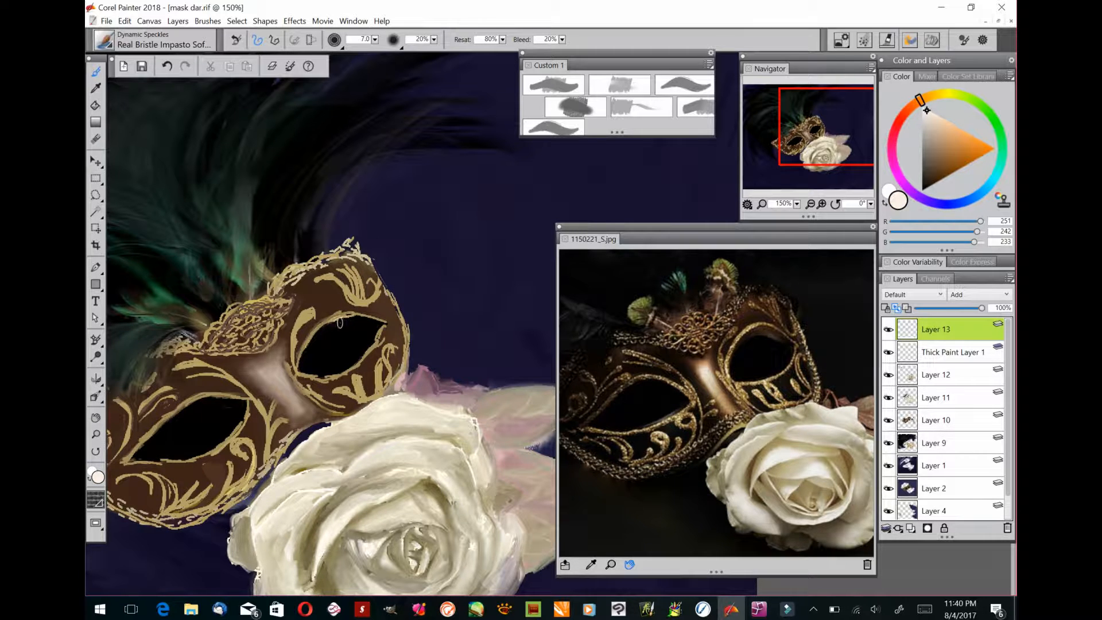
pyautogui.moveTo(339, 323)
pyautogui.mouseDown()
pyautogui.moveTo(381, 320)
pyautogui.moveTo(327, 322)
pyautogui.mouseUp()
# Outline the right eye opening in gold (RGB 244, 216, 90) and go over it in lighter gold (RGB 255, 235, 140)
pyautogui.moveTo(950, 93); pyautogui.dragTo(937, 95)
pyautogui.moveTo(947, 136); pyautogui.dragTo(966, 135)
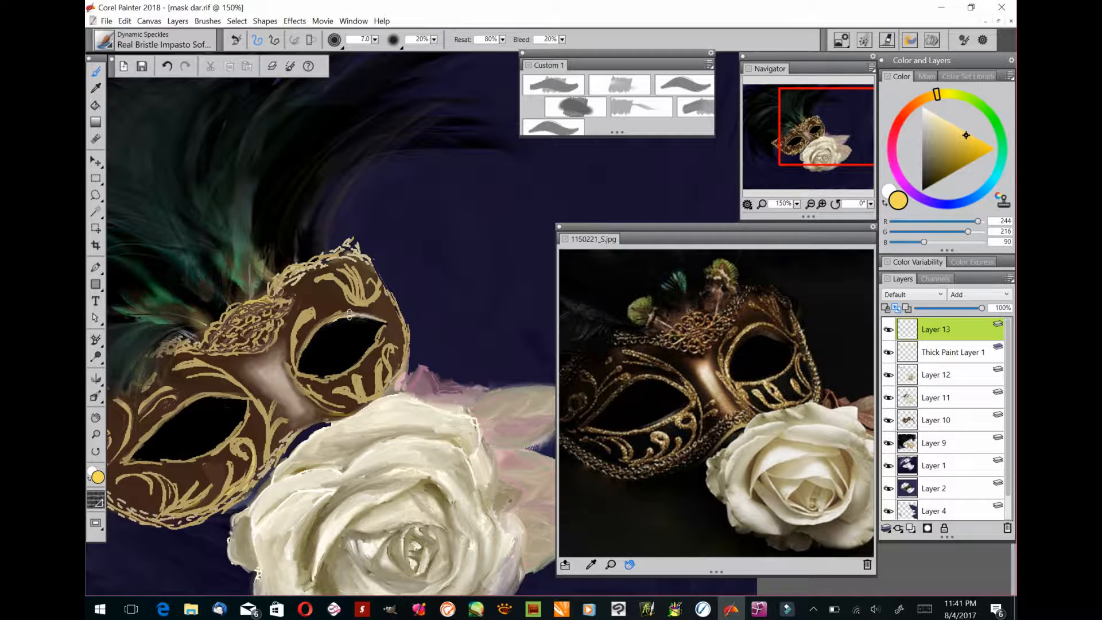
pyautogui.moveTo(349, 314)
pyautogui.mouseDown()
pyautogui.moveTo(302, 351)
pyautogui.moveTo(303, 377)
pyautogui.moveTo(334, 390)
pyautogui.moveTo(333, 374)
pyautogui.moveTo(376, 344)
pyautogui.moveTo(382, 330)
pyautogui.moveTo(307, 378)
pyautogui.mouseUp()
pyautogui.click(956, 125)
pyautogui.moveTo(388, 329)
pyautogui.mouseDown()
pyautogui.moveTo(360, 316)
pyautogui.moveTo(304, 358)
pyautogui.mouseUp()
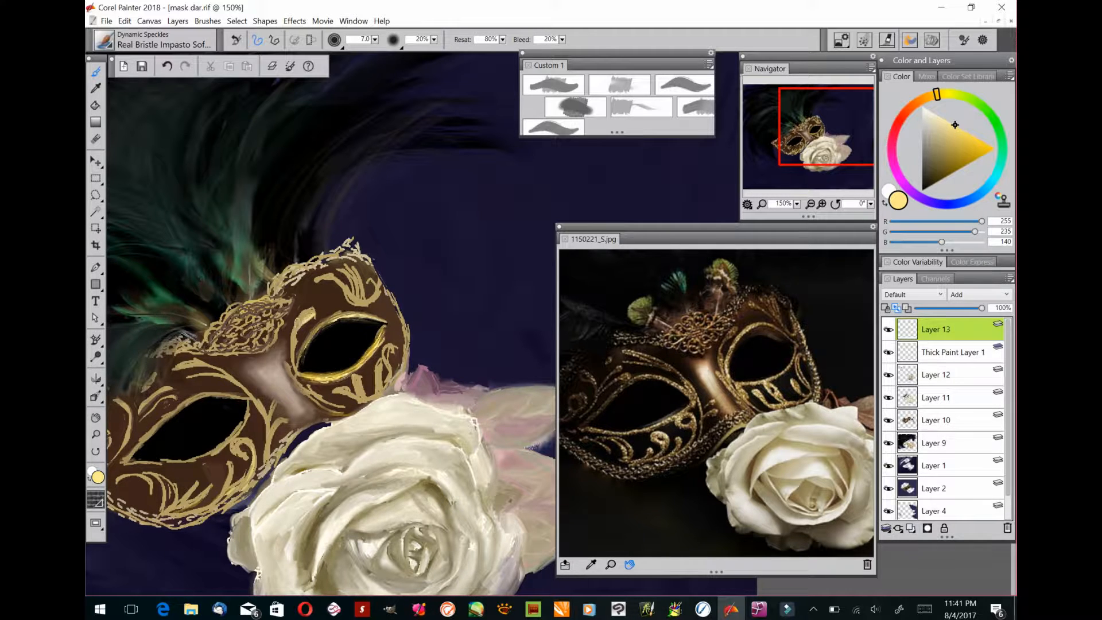
# Paint light gold over the scrollwork above the right eye and along the mask's upper and outer borders
pyautogui.moveTo(311, 313); pyautogui.dragTo(292, 350)
pyautogui.moveTo(363, 303)
pyautogui.mouseDown()
pyautogui.moveTo(339, 267)
pyautogui.moveTo(365, 307)
pyautogui.moveTo(347, 264)
pyautogui.moveTo(313, 276)
pyautogui.moveTo(382, 307)
pyautogui.moveTo(379, 278)
pyautogui.moveTo(405, 369)
pyautogui.mouseUp()
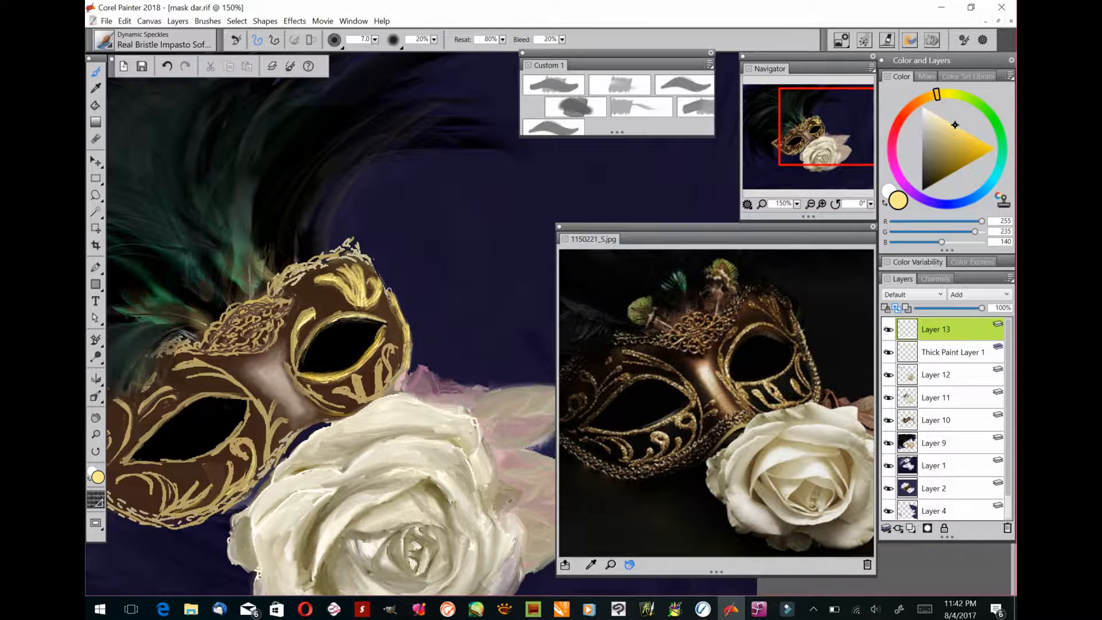
pyautogui.moveTo(309, 266)
pyautogui.mouseDown()
pyautogui.moveTo(286, 282)
pyautogui.moveTo(356, 243)
pyautogui.moveTo(385, 284)
pyautogui.mouseUp()
pyautogui.moveTo(354, 261); pyautogui.dragTo(272, 289)
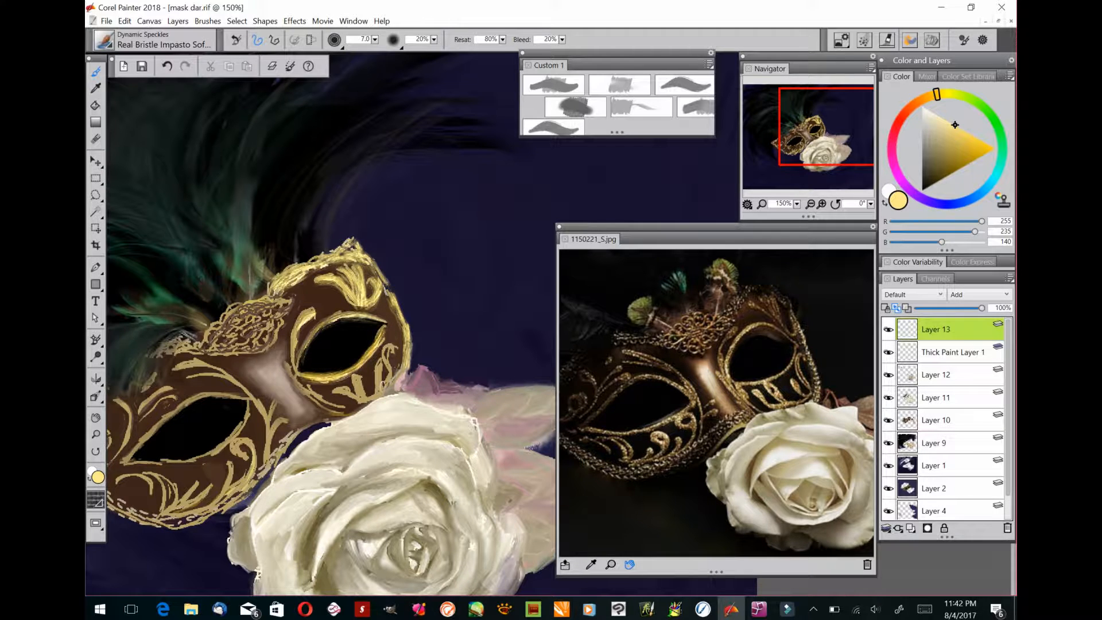
# Paint light gold over the scrolls and border below the right eye and over the woven ornament on the forehead
pyautogui.moveTo(353, 375); pyautogui.dragTo(357, 399)
pyautogui.moveTo(360, 377)
pyautogui.mouseDown()
pyautogui.moveTo(356, 400)
pyautogui.moveTo(333, 390)
pyautogui.moveTo(393, 350)
pyautogui.moveTo(379, 397)
pyautogui.moveTo(341, 408)
pyautogui.moveTo(289, 366)
pyautogui.mouseUp()
pyautogui.moveTo(290, 366); pyautogui.dragTo(310, 396)
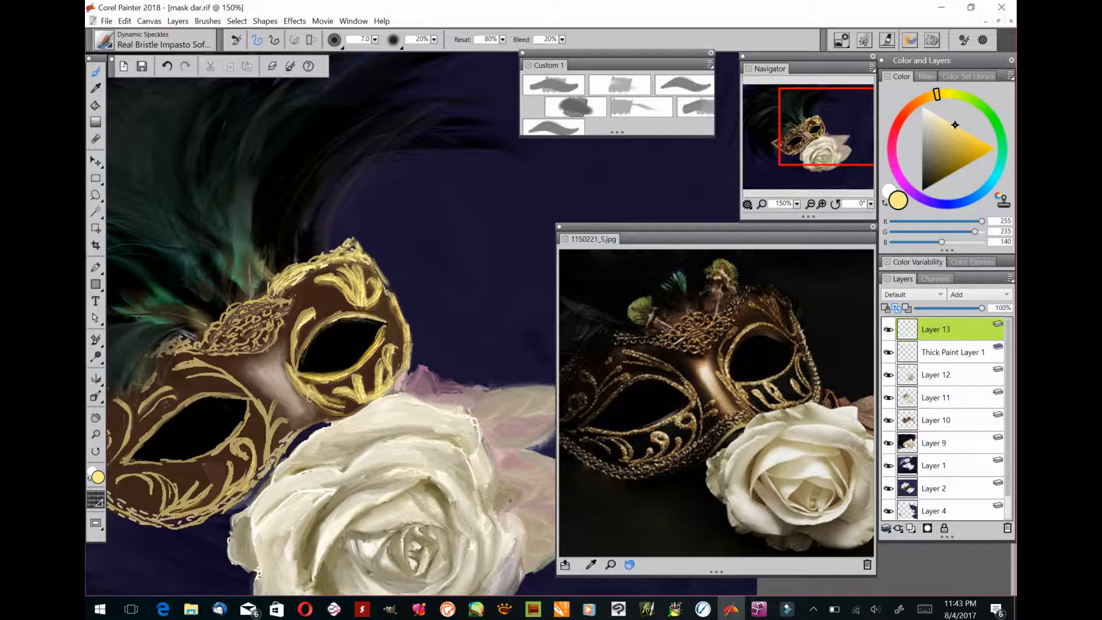
pyautogui.moveTo(212, 338)
pyautogui.mouseDown()
pyautogui.moveTo(276, 305)
pyautogui.moveTo(281, 341)
pyautogui.moveTo(172, 351)
pyautogui.moveTo(183, 344)
pyautogui.mouseUp()
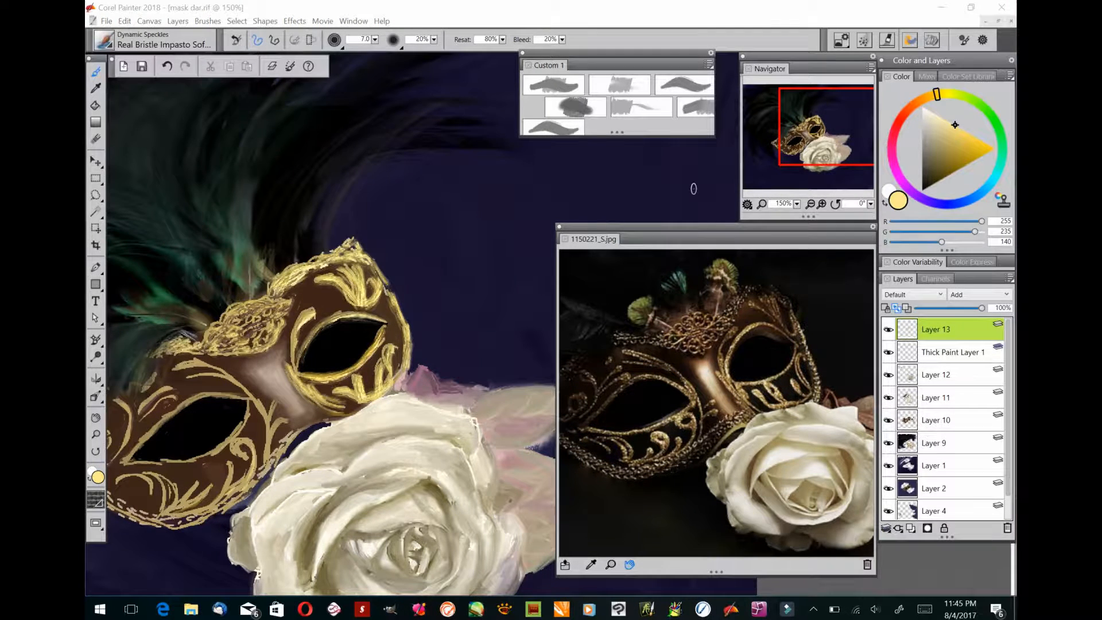
# Paint light gold over the scrollwork beside and beneath the left eye and along the lower border
pyautogui.click(240, 385)
pyautogui.moveTo(240, 386)
pyautogui.mouseDown()
pyautogui.moveTo(175, 367)
pyautogui.moveTo(264, 413)
pyautogui.moveTo(268, 431)
pyautogui.moveTo(251, 481)
pyautogui.moveTo(182, 526)
pyautogui.moveTo(144, 529)
pyautogui.moveTo(191, 481)
pyautogui.moveTo(186, 522)
pyautogui.mouseUp()
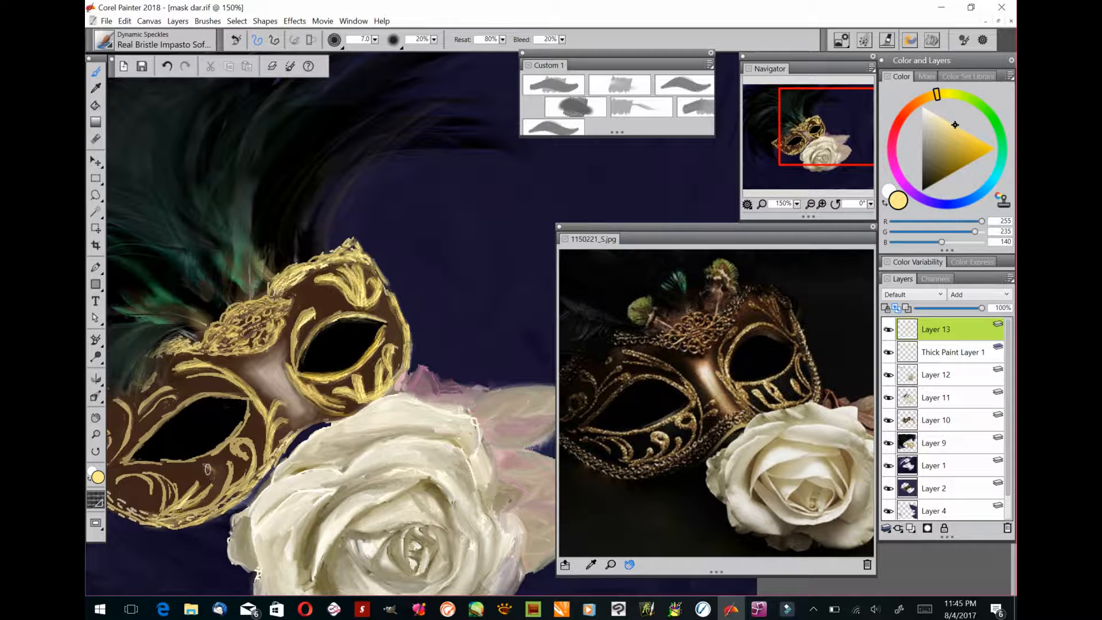
pyautogui.moveTo(205, 467)
pyautogui.mouseDown()
pyautogui.moveTo(214, 489)
pyautogui.moveTo(183, 514)
pyautogui.mouseUp()
pyautogui.moveTo(231, 466); pyautogui.dragTo(223, 501)
pyautogui.moveTo(247, 436); pyautogui.dragTo(224, 501)
pyautogui.moveTo(179, 473)
pyautogui.mouseDown()
pyautogui.moveTo(156, 515)
pyautogui.moveTo(133, 524)
pyautogui.moveTo(116, 494)
pyautogui.moveTo(137, 452)
pyautogui.moveTo(202, 396)
pyautogui.moveTo(249, 399)
pyautogui.moveTo(198, 453)
pyautogui.moveTo(125, 462)
pyautogui.mouseUp()
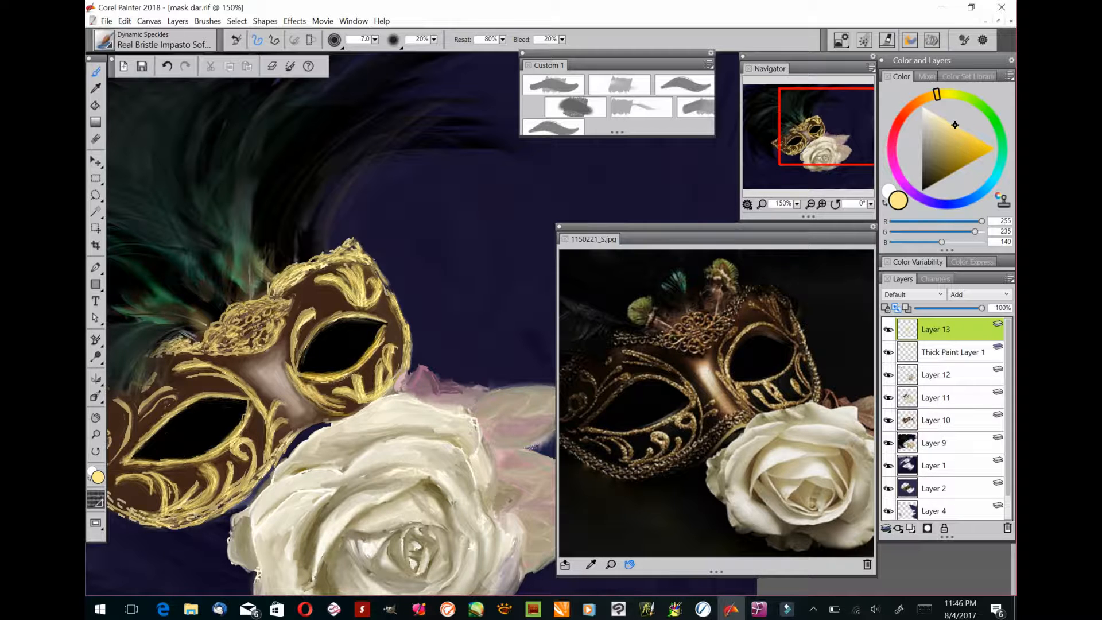
# Paint light gold around the left eye opening and over the curl and edging at the mask's left tip
pyautogui.moveTo(250, 405)
pyautogui.mouseDown()
pyautogui.moveTo(181, 398)
pyautogui.moveTo(120, 448)
pyautogui.mouseUp()
pyautogui.moveTo(179, 393)
pyautogui.mouseDown()
pyautogui.moveTo(151, 386)
pyautogui.moveTo(128, 397)
pyautogui.moveTo(116, 462)
pyautogui.mouseUp()
pyautogui.moveTo(119, 451); pyautogui.dragTo(313, 404)
pyautogui.moveTo(336, 476); pyautogui.dragTo(224, 395)
pyautogui.moveTo(224, 395); pyautogui.dragTo(300, 341)
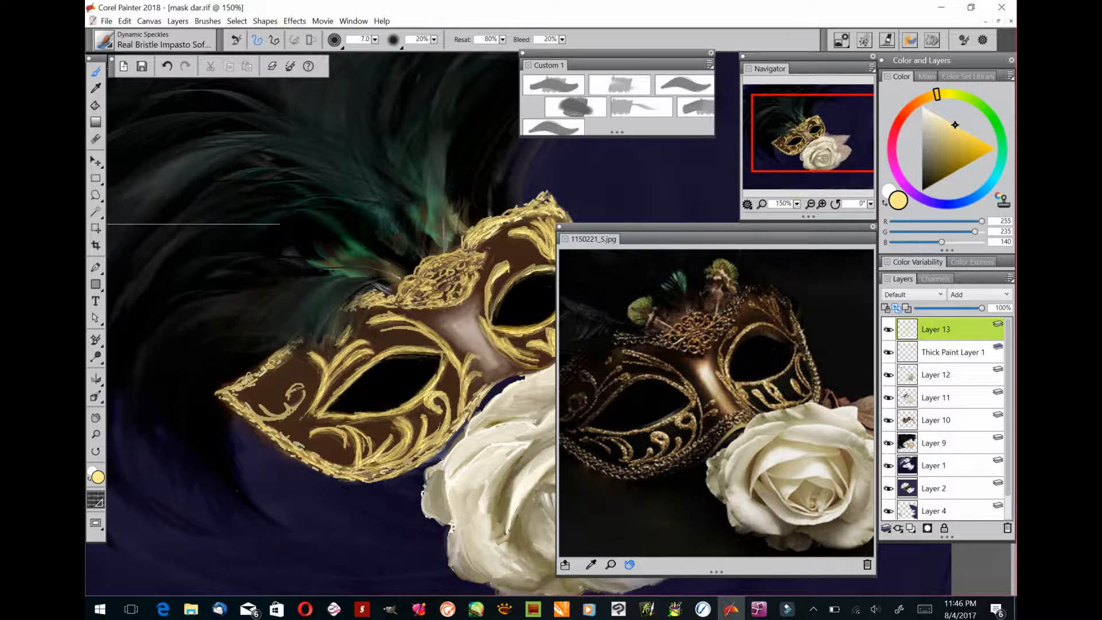
pyautogui.moveTo(265, 406)
pyautogui.mouseDown()
pyautogui.moveTo(291, 415)
pyautogui.moveTo(302, 388)
pyautogui.moveTo(331, 471)
pyautogui.mouseUp()
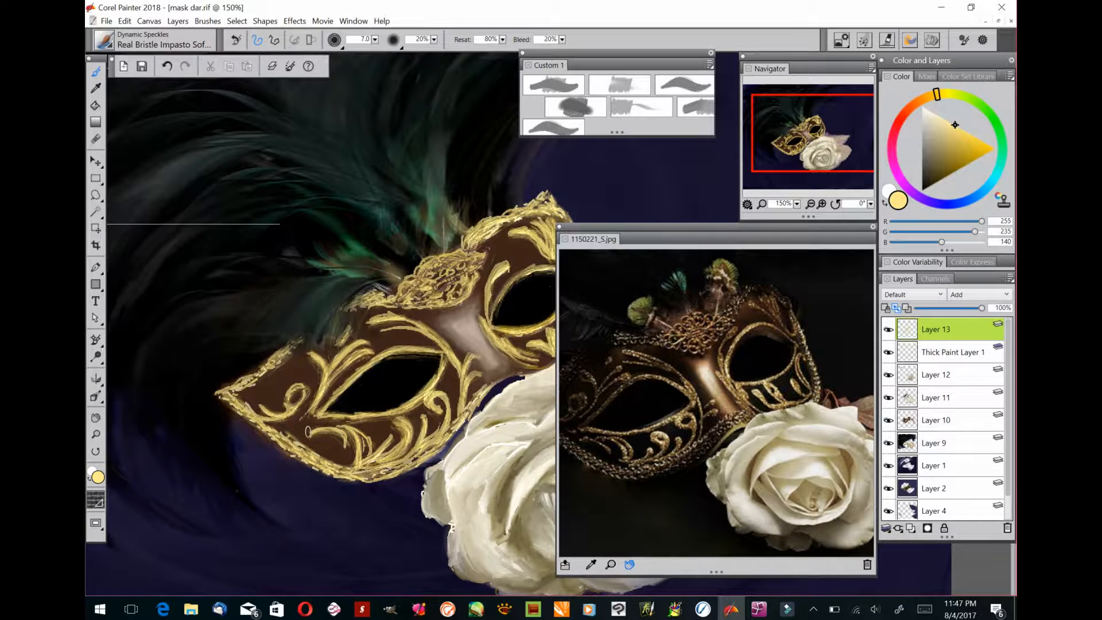
# Add light gold strokes to the woven forehead ornament and undo the last stroke
pyautogui.moveTo(480, 269)
pyautogui.mouseDown()
pyautogui.moveTo(471, 287)
pyautogui.moveTo(406, 311)
pyautogui.mouseUp()
pyautogui.moveTo(426, 269); pyautogui.dragTo(409, 285)
pyautogui.moveTo(465, 253); pyautogui.dragTo(432, 265)
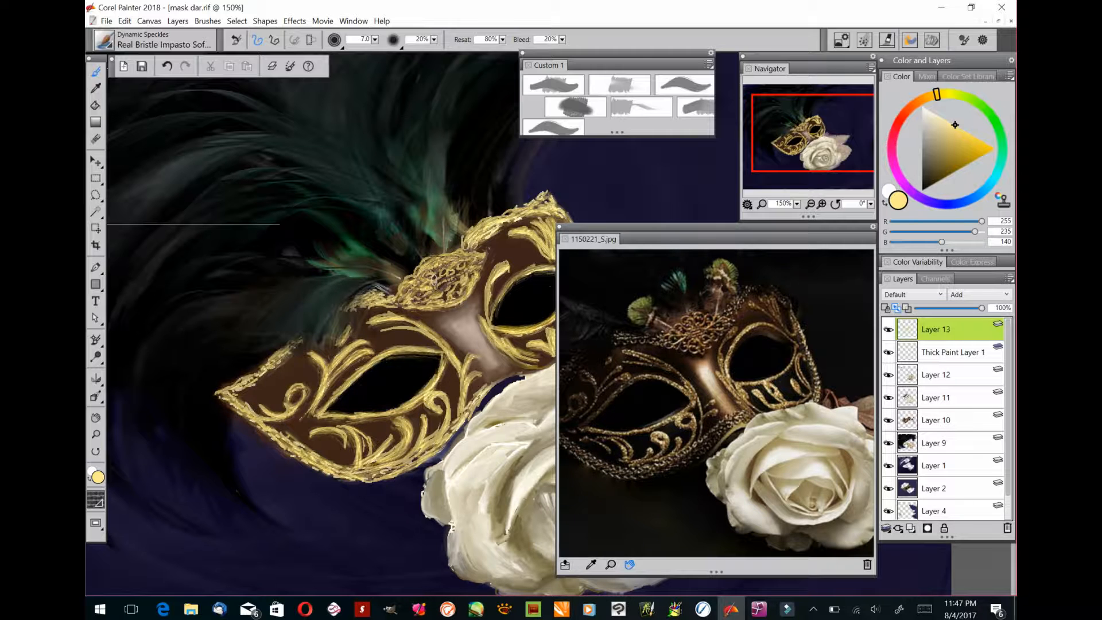
pyautogui.hotkey('ctrl', 'z')
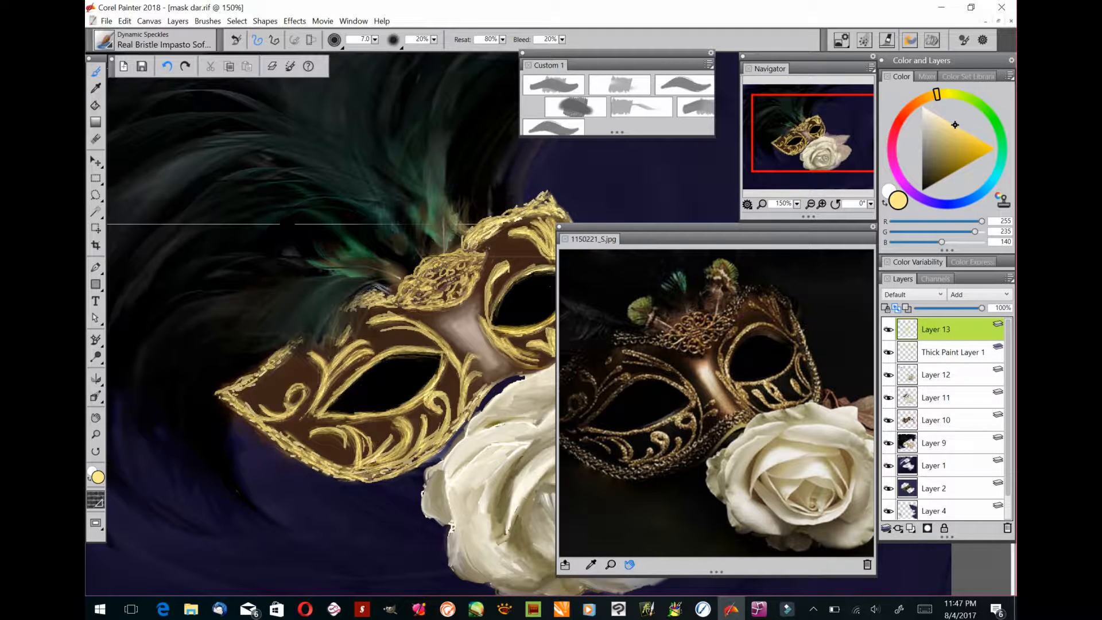
# Save mask dar.rif and close the program, keeping the painting's changes
pyautogui.click(142, 66)
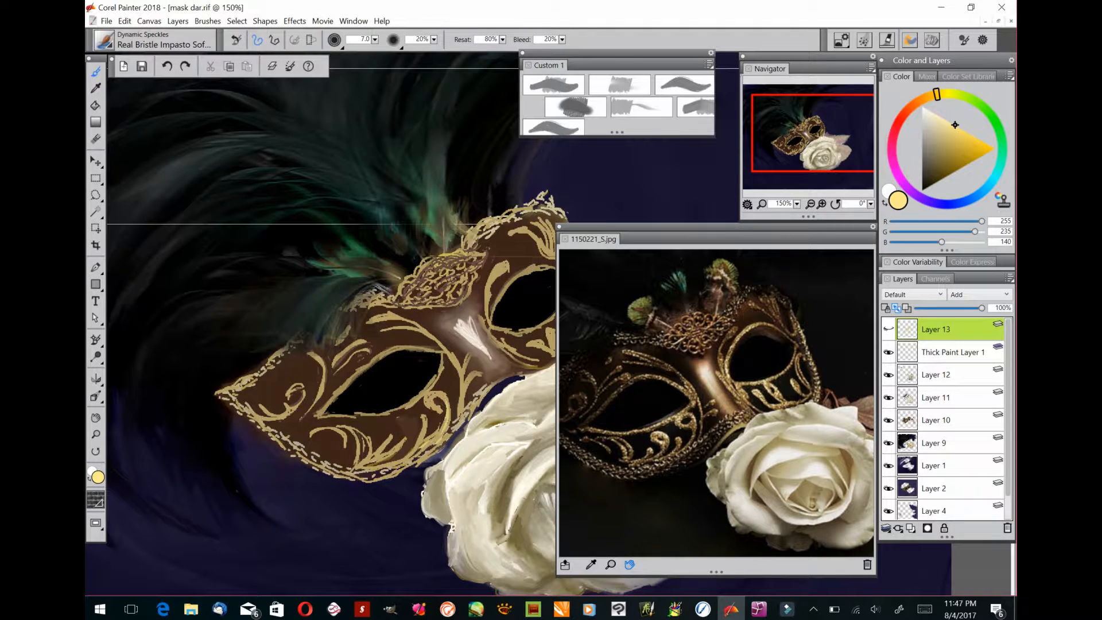
pyautogui.click(1002, 7)
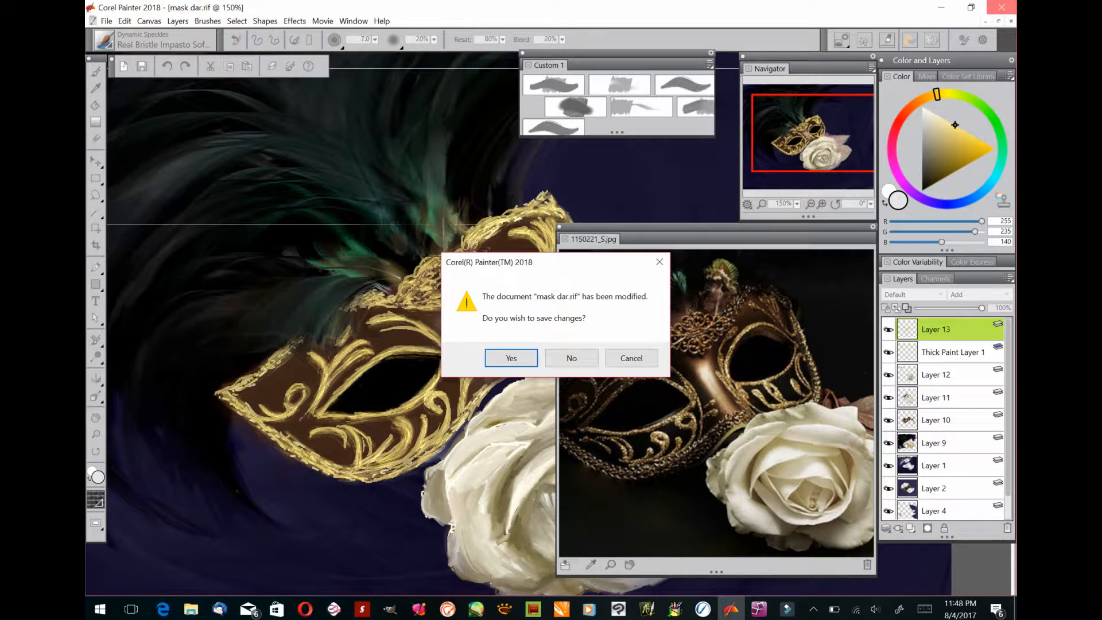
pyautogui.click(512, 356)
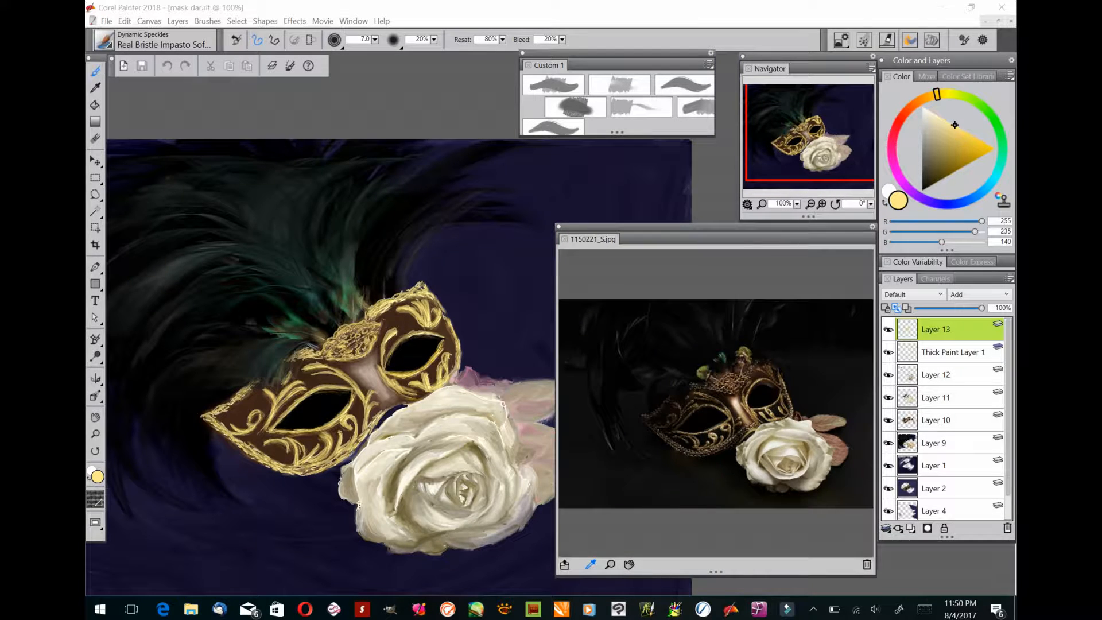
# Switch to the Opaque Acrylic brush with a dark brown, RGB 82, 48, 26
pyautogui.click(610, 564)
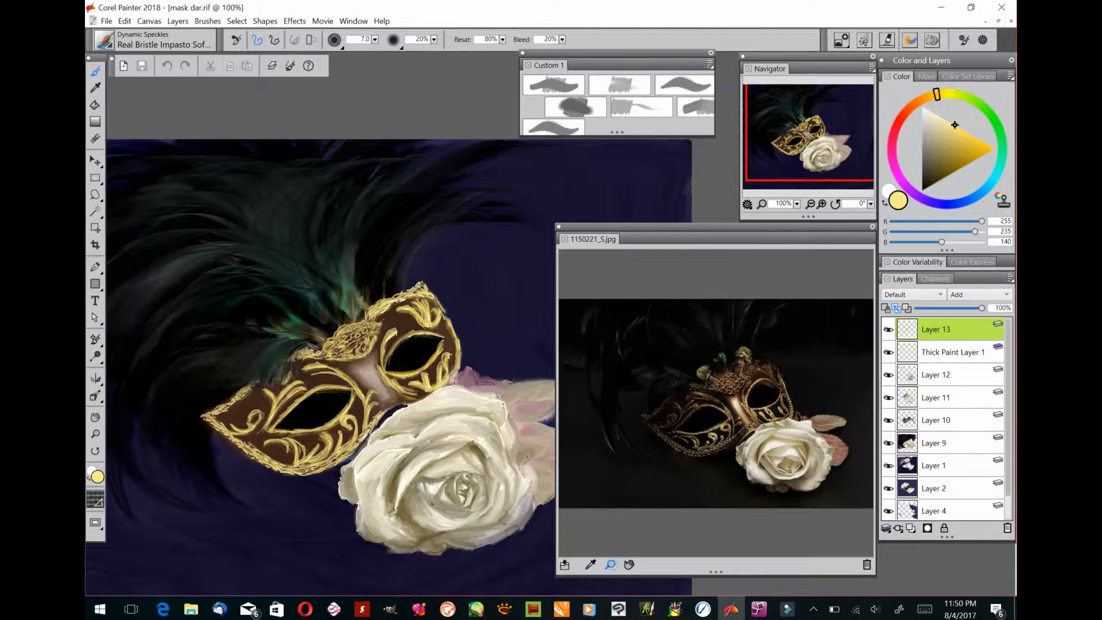
pyautogui.click(716, 403)
pyautogui.click(822, 203)
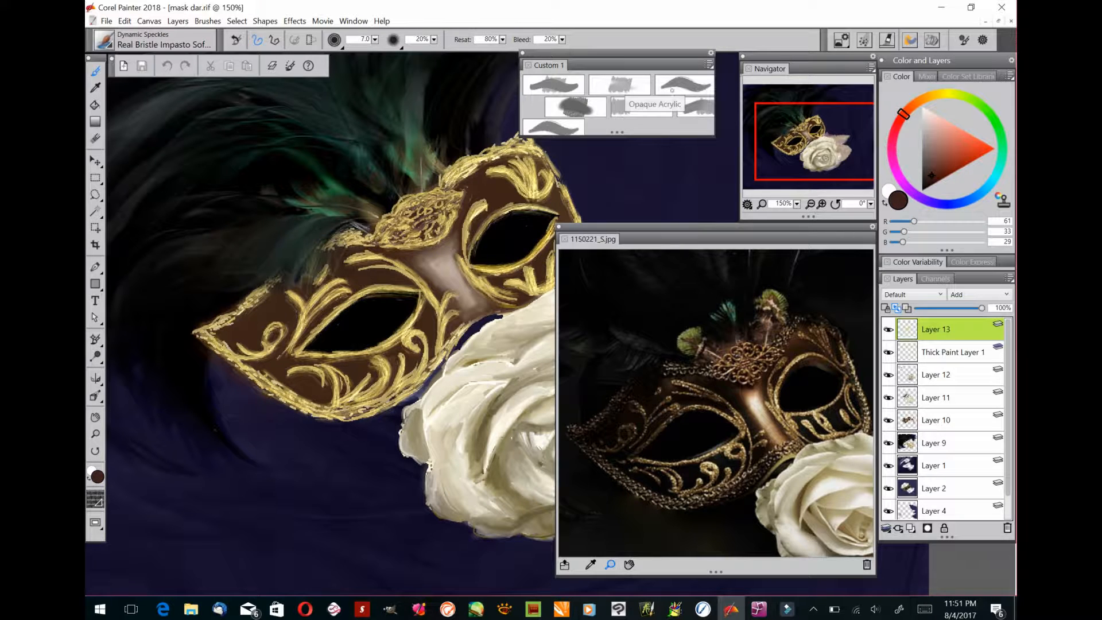
pyautogui.click(672, 90)
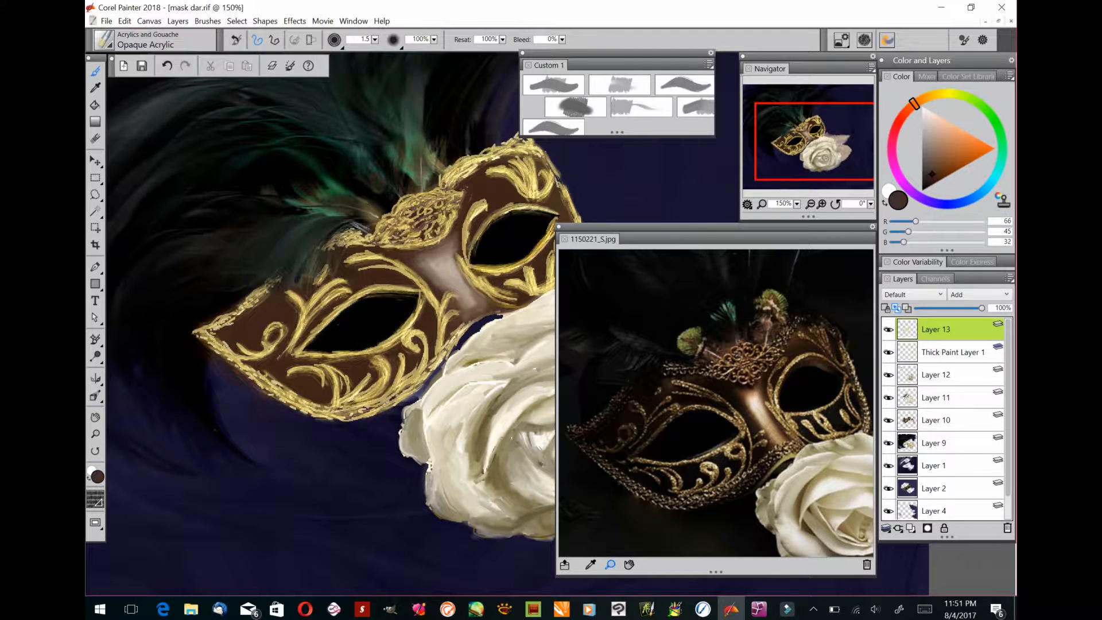
pyautogui.click(932, 176)
pyautogui.click(939, 172)
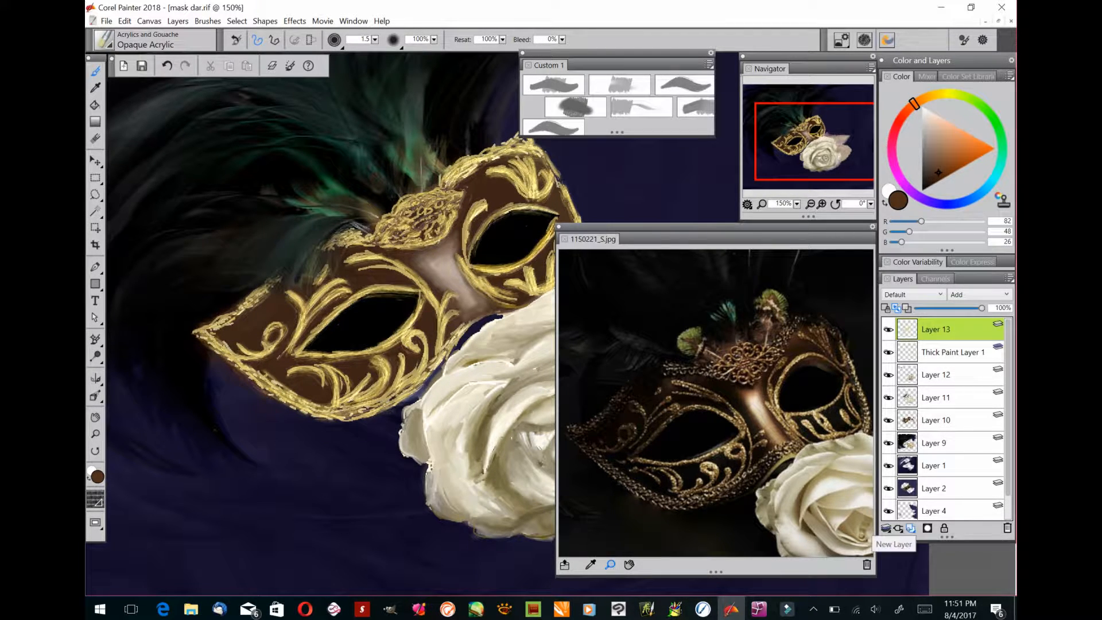
# Add two new layers and collapse Layer 14 through Layer 10 into a single layer, leaving Layer 15 above it
pyautogui.click(911, 529)
pyautogui.click(911, 528)
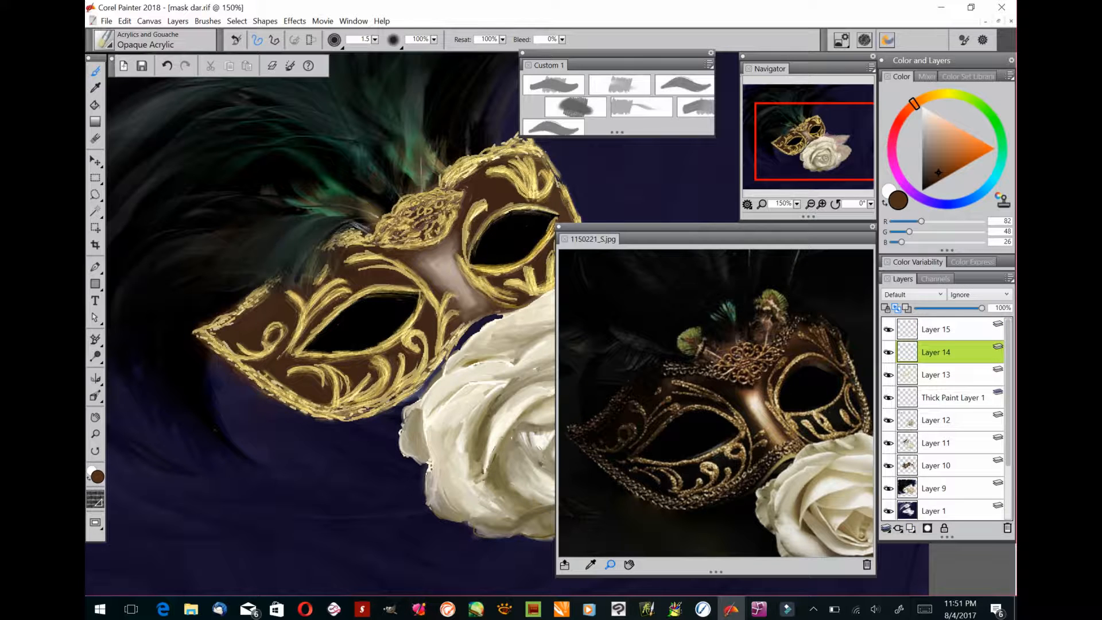
pyautogui.keyDown('shift'); pyautogui.click(950, 421); pyautogui.keyUp('shift')
pyautogui.keyDown('shift'); pyautogui.click(949, 463); pyautogui.keyUp('shift')
pyautogui.click(178, 21)
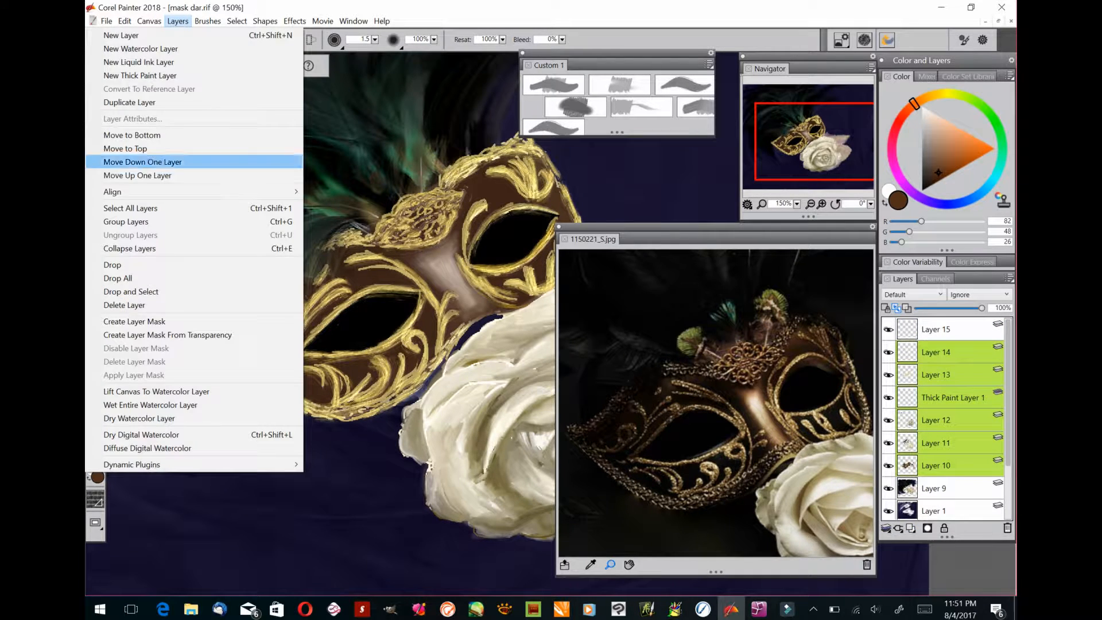
pyautogui.click(144, 247)
pyautogui.click(425, 327)
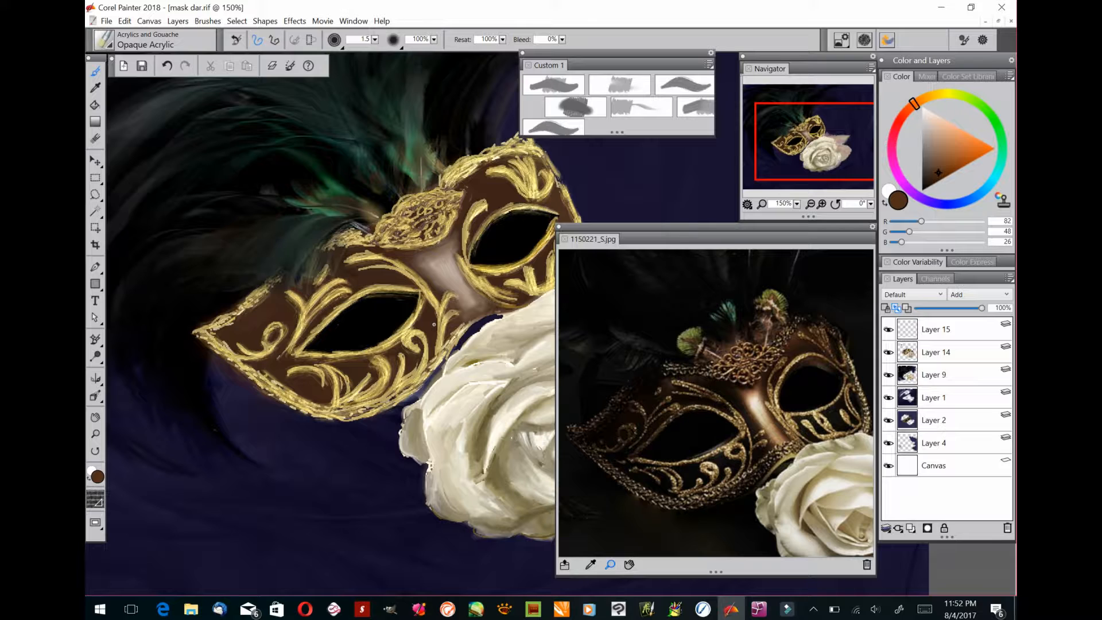
# Shade around the curl at the mask's left tip on Layer 15 with dark brown, RGB 47, 30, 19
pyautogui.click(933, 171)
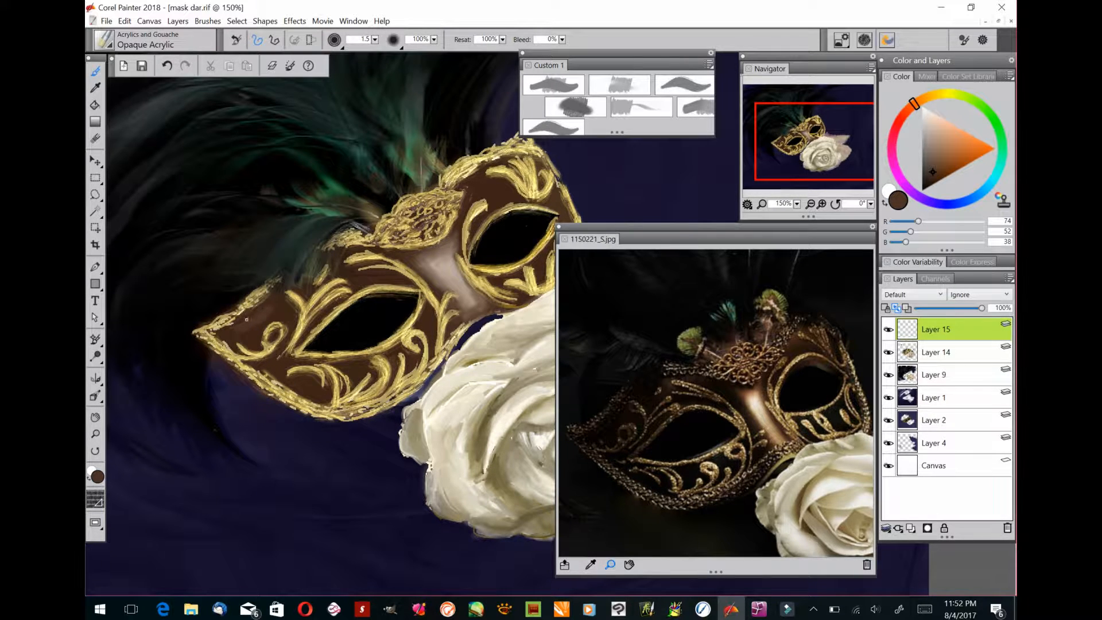
pyautogui.click(931, 179)
pyautogui.click(931, 180)
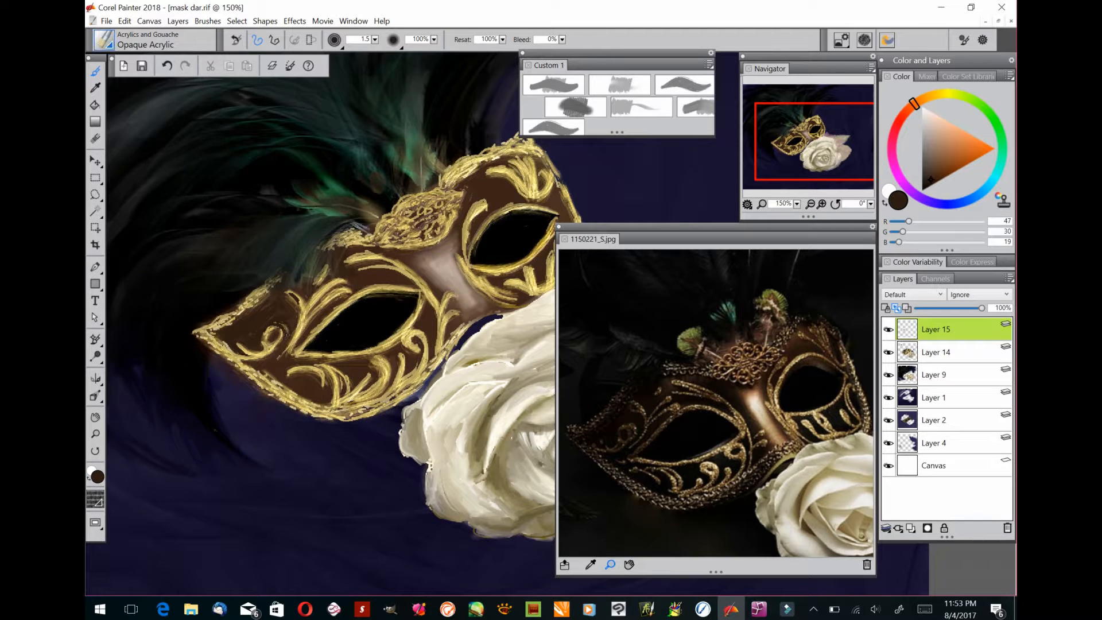
# Highlight the scroll near the mask's left tip with the Real Bristle Impasto Soft Cover brush in pale cream, RGB 255, 246, 188
pyautogui.click(150, 39)
pyautogui.click(183, 118)
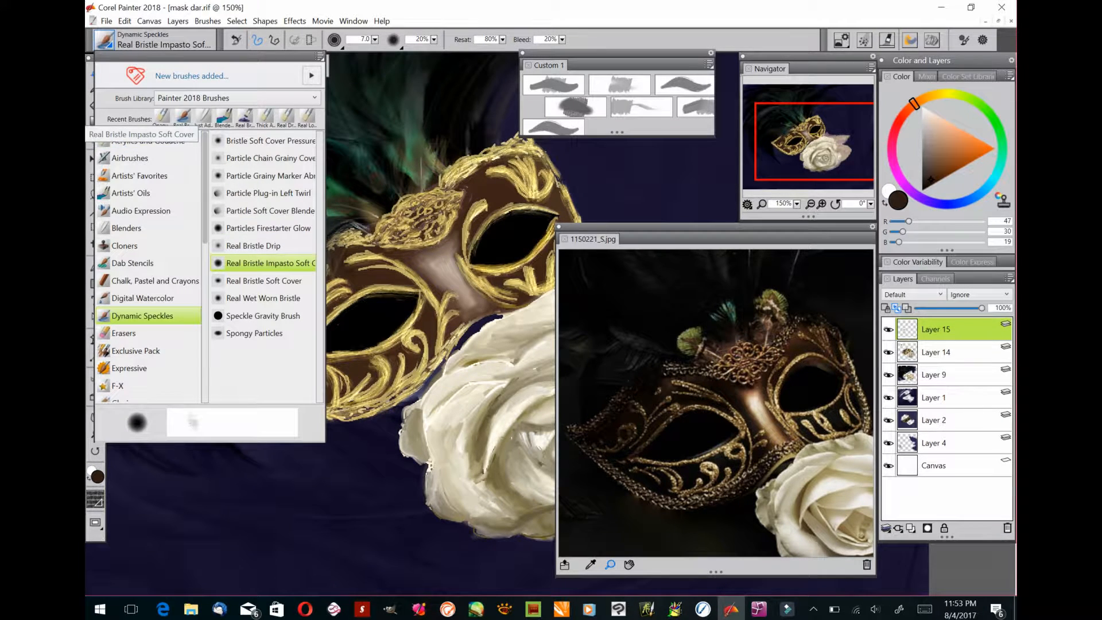
pyautogui.click(356, 278)
pyautogui.moveTo(942, 94); pyautogui.dragTo(934, 95)
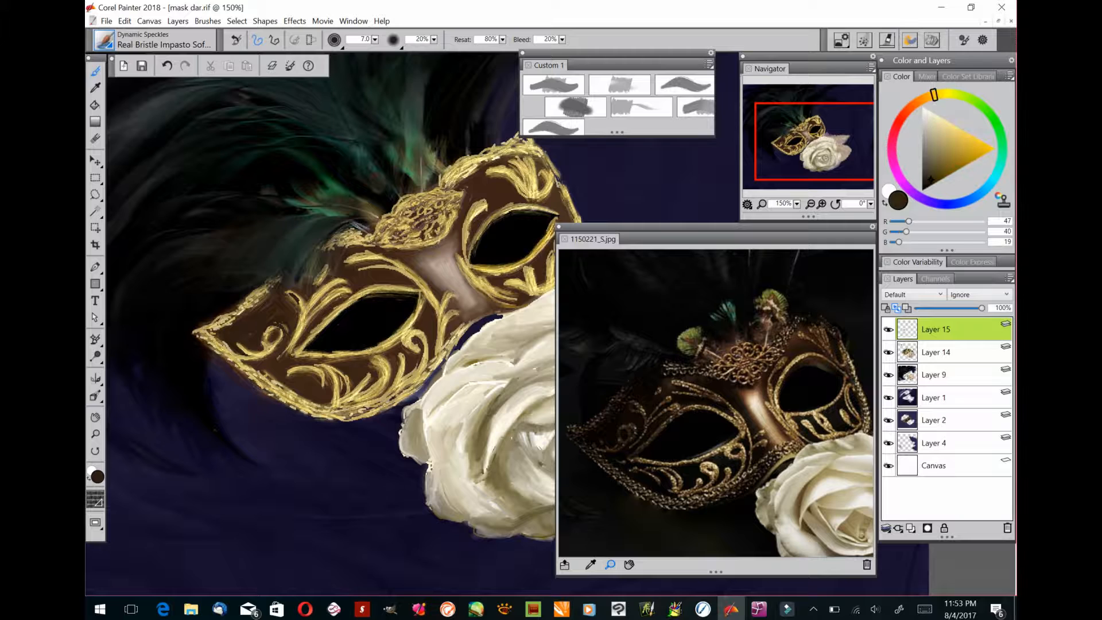
pyautogui.click(941, 117)
pyautogui.click(939, 94)
pyautogui.moveTo(286, 293); pyautogui.dragTo(294, 322)
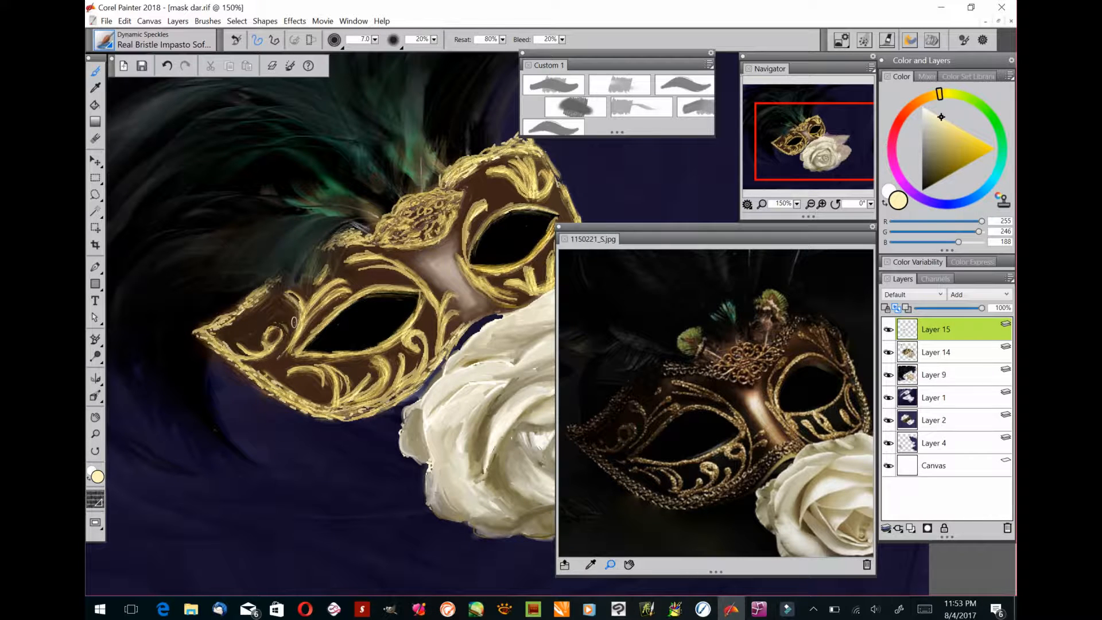
# Blend the curl at the mask's left tip with Just Add Water 2 and repaint its highlight in light gold, RGB 252, 241, 172
pyautogui.click(620, 84)
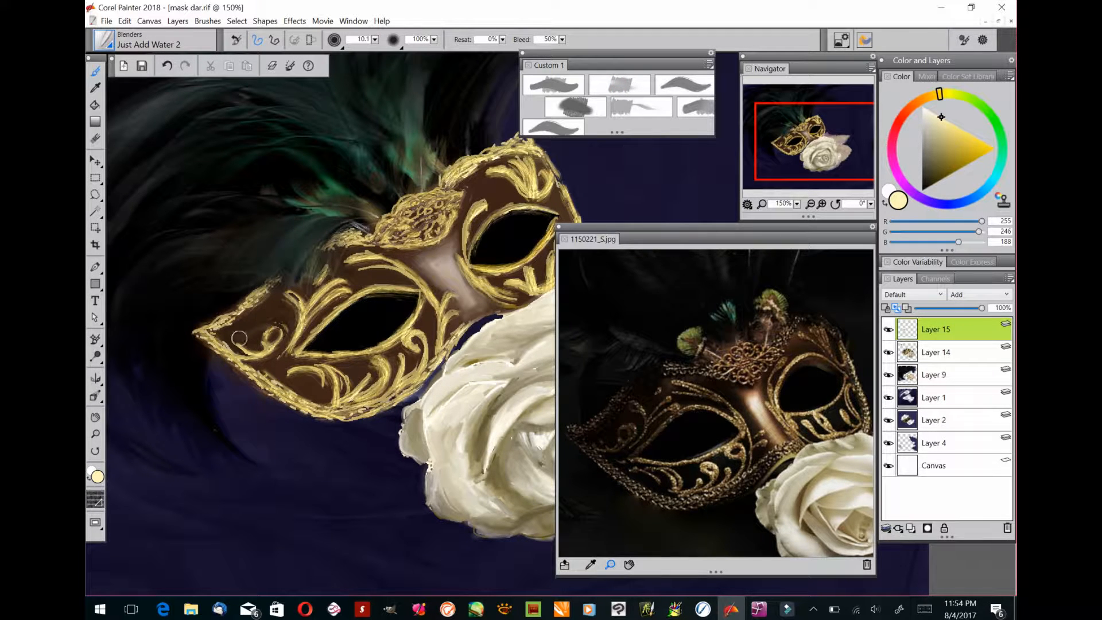
pyautogui.moveTo(253, 338)
pyautogui.mouseDown()
pyautogui.moveTo(284, 328)
pyautogui.moveTo(269, 325)
pyautogui.mouseUp()
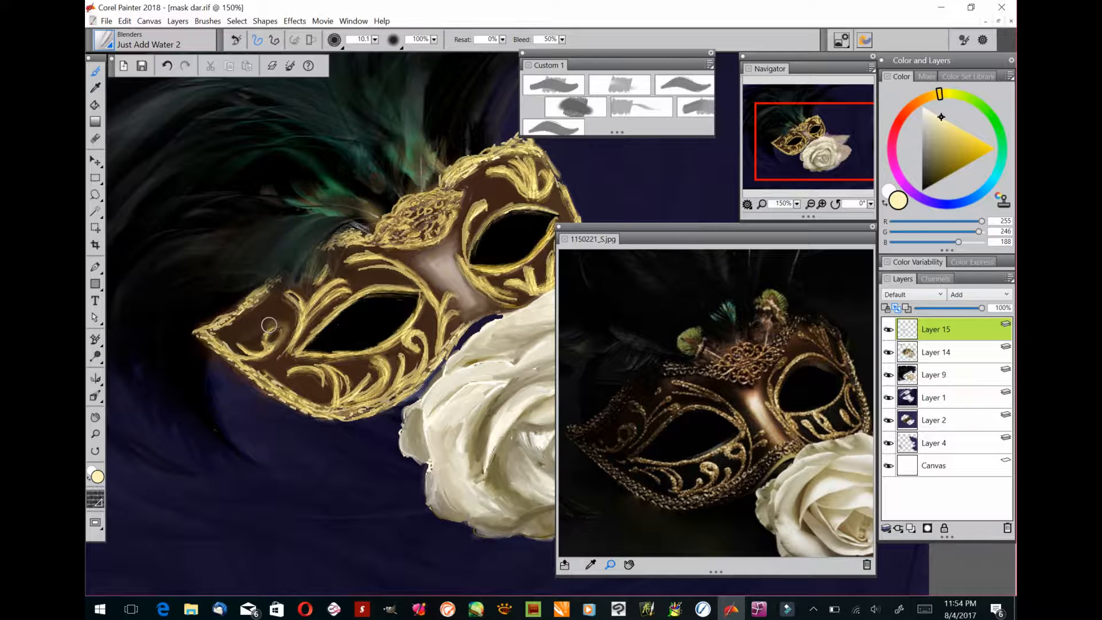
pyautogui.click(945, 120)
pyautogui.click(371, 403)
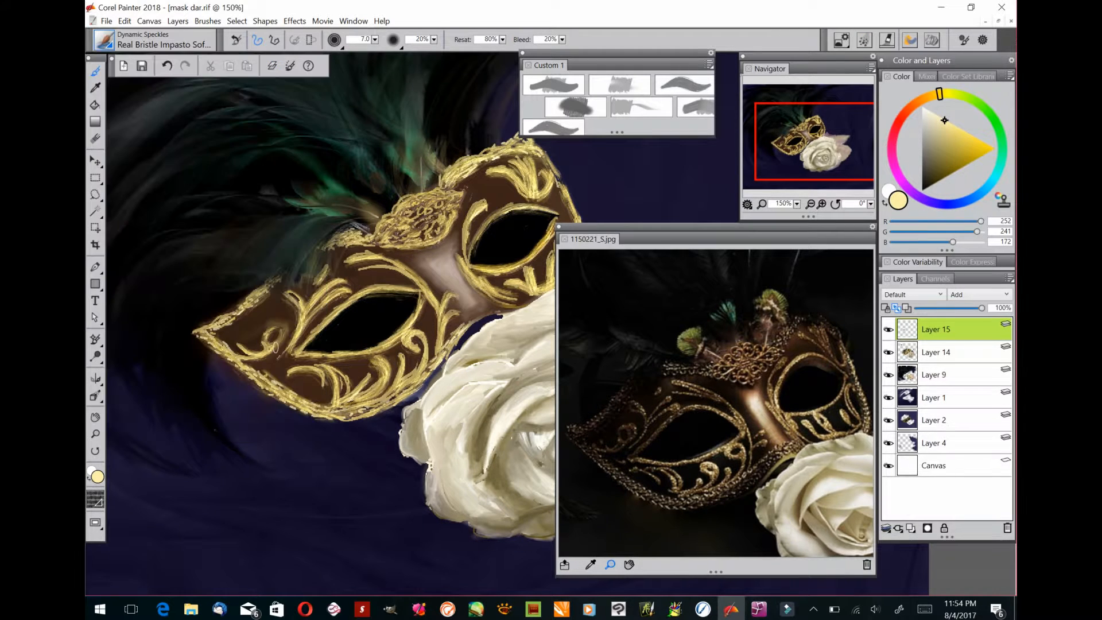
pyautogui.moveTo(275, 344); pyautogui.dragTo(279, 317)
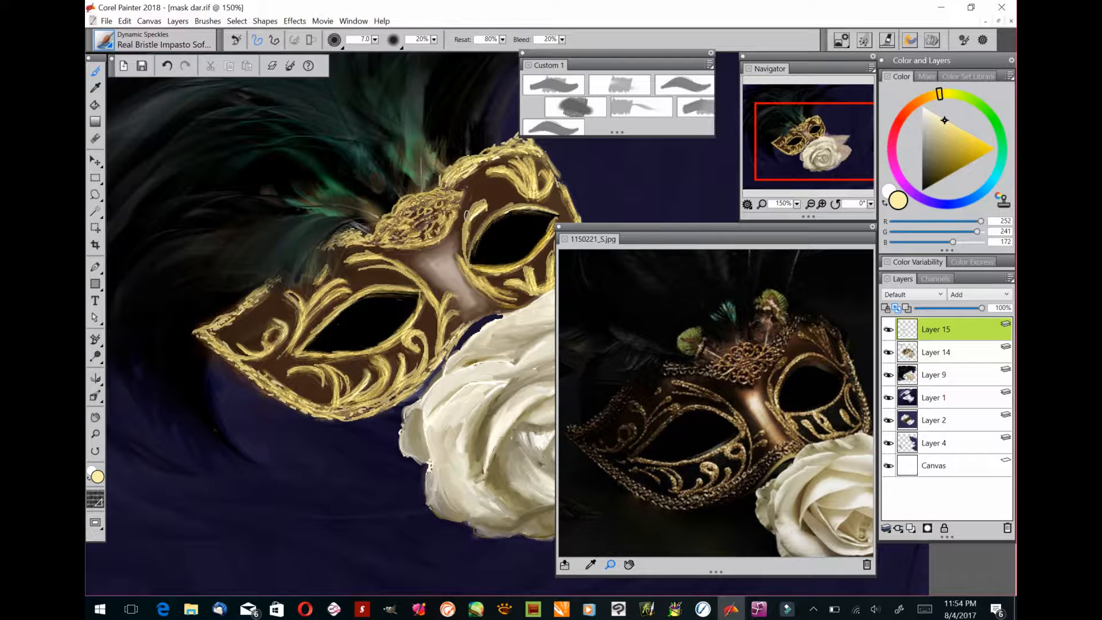
# Paint a dark olive-brown stroke above the left eye with the Opaque Acrylic brush
pyautogui.moveTo(937, 95); pyautogui.dragTo(929, 95)
pyautogui.moveTo(944, 136); pyautogui.dragTo(940, 170)
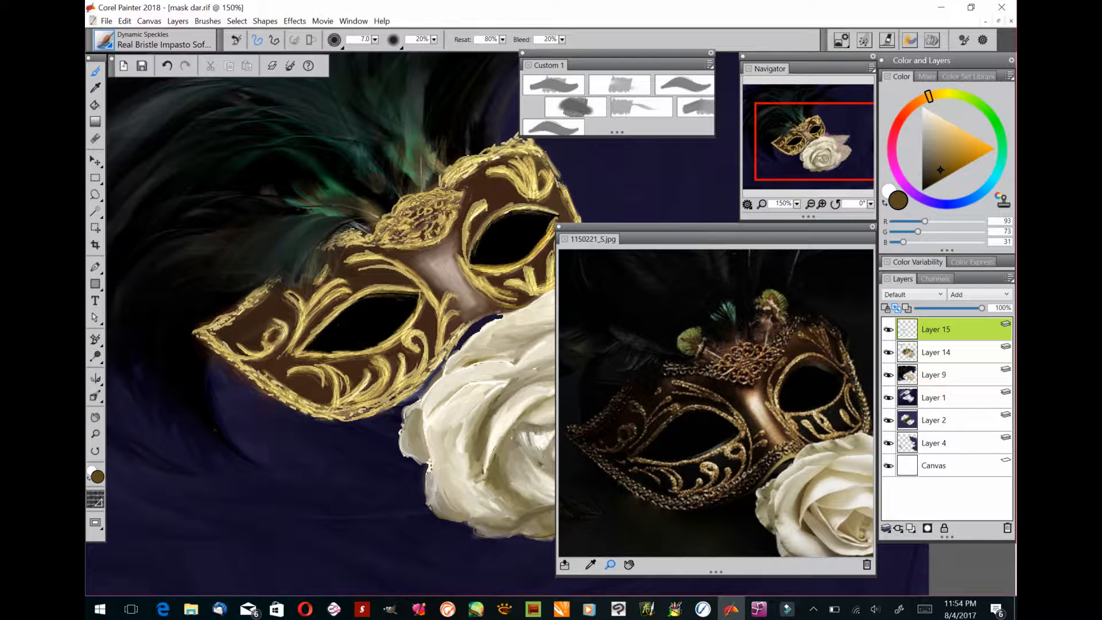
pyautogui.click(553, 127)
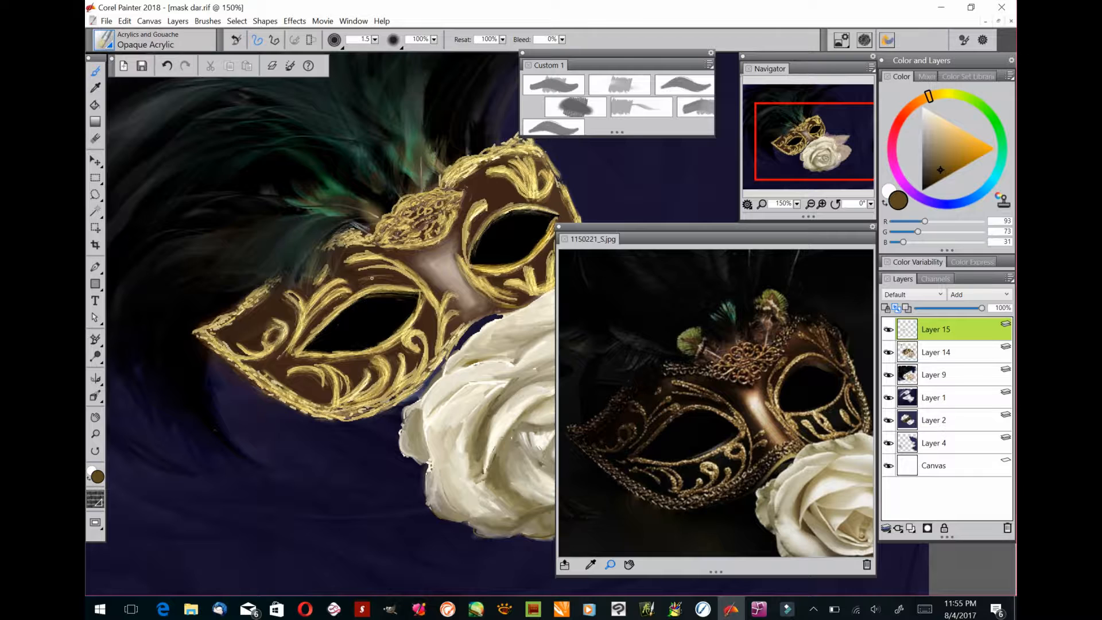
pyautogui.click(936, 182)
pyautogui.moveTo(383, 276); pyautogui.dragTo(362, 279)
# Shade the scroll above the left eye in dark brown, RGB 65, 48, 33, and blend beside the nose bridge with Just Add Water 2
pyautogui.click(938, 178)
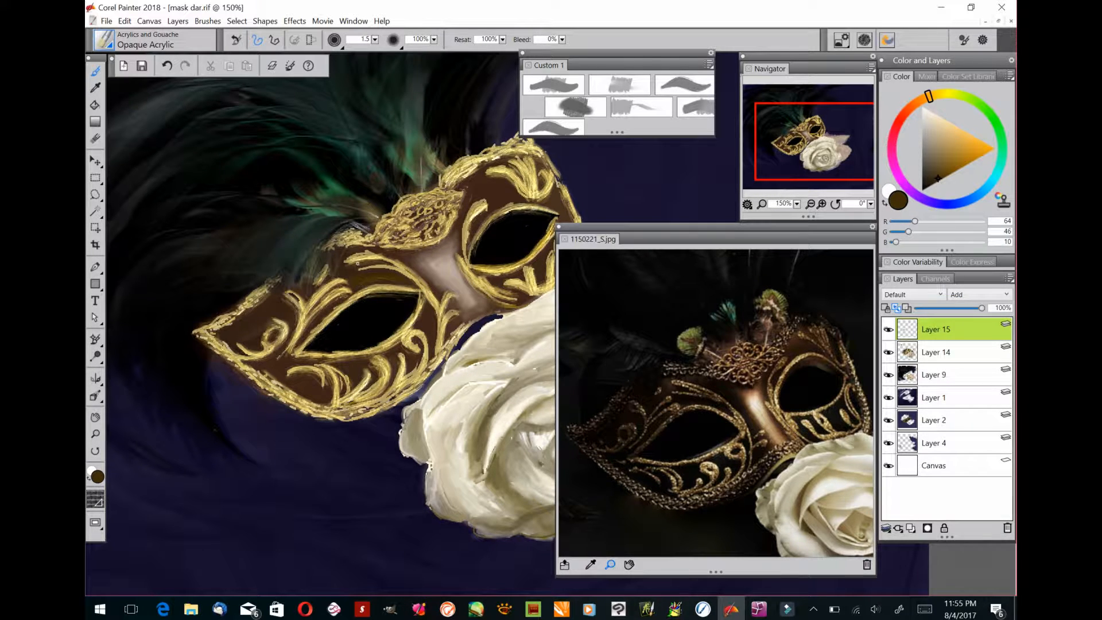
pyautogui.moveTo(938, 178); pyautogui.dragTo(931, 174)
pyautogui.click(919, 100)
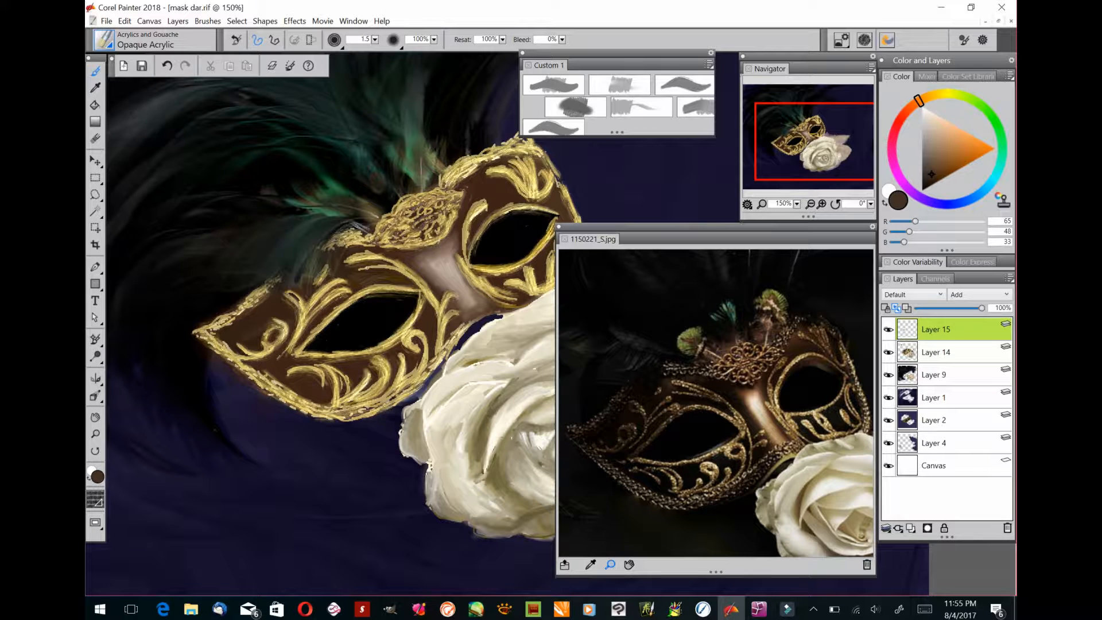
pyautogui.moveTo(361, 258); pyautogui.dragTo(436, 301)
pyautogui.hotkey('ctrl', 'z')
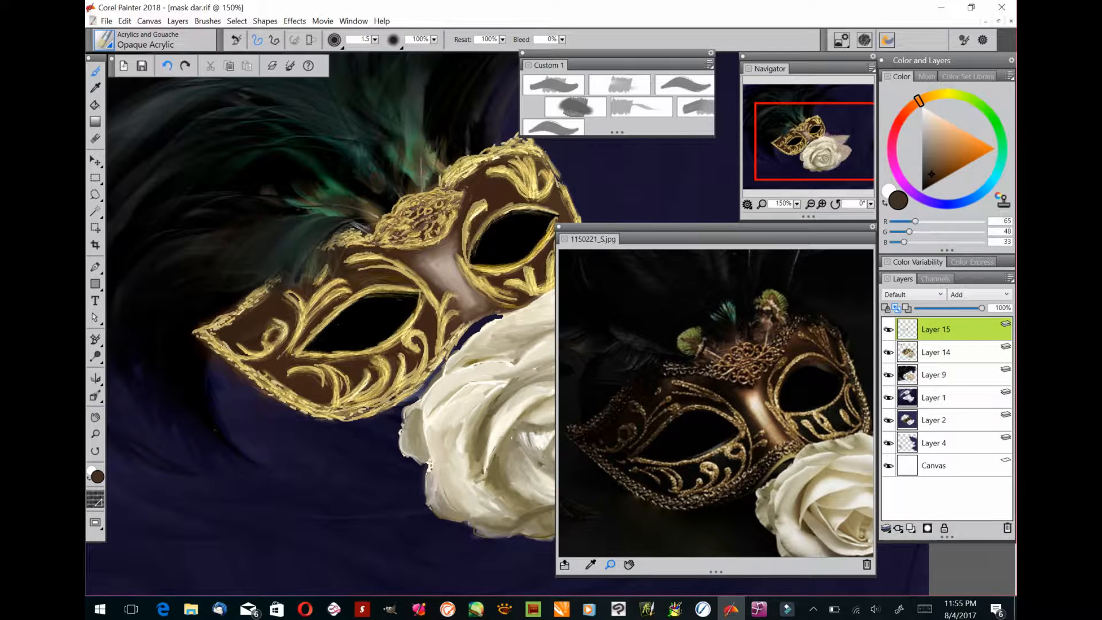
pyautogui.moveTo(349, 261)
pyautogui.mouseDown()
pyautogui.moveTo(374, 257)
pyautogui.moveTo(435, 305)
pyautogui.mouseUp()
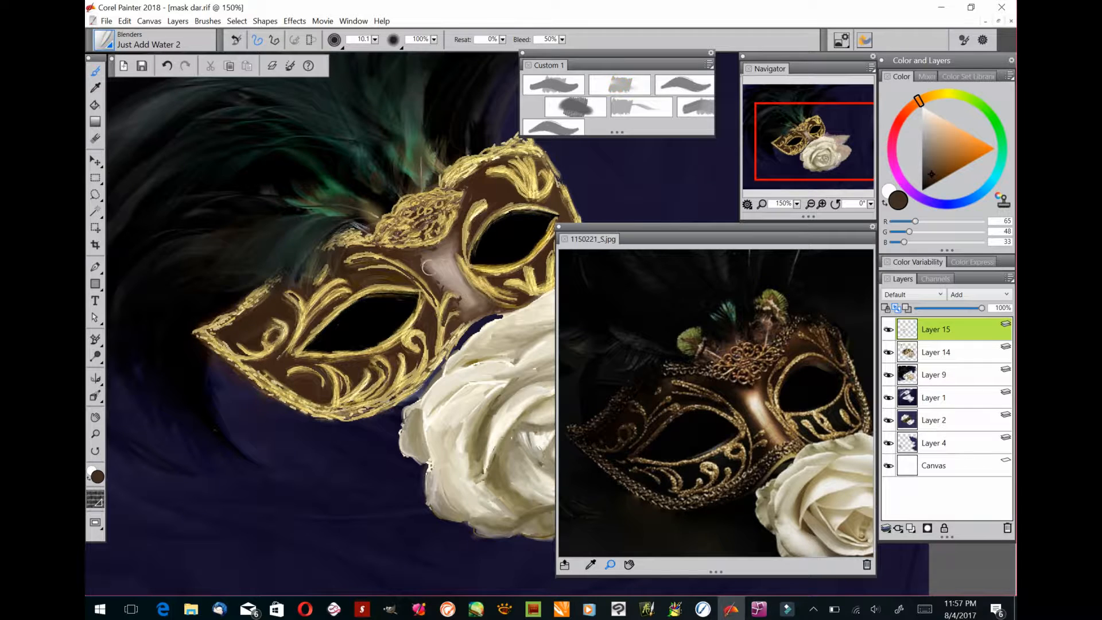
pyautogui.moveTo(427, 267)
pyautogui.mouseDown()
pyautogui.moveTo(432, 257)
pyautogui.moveTo(458, 306)
pyautogui.mouseUp()
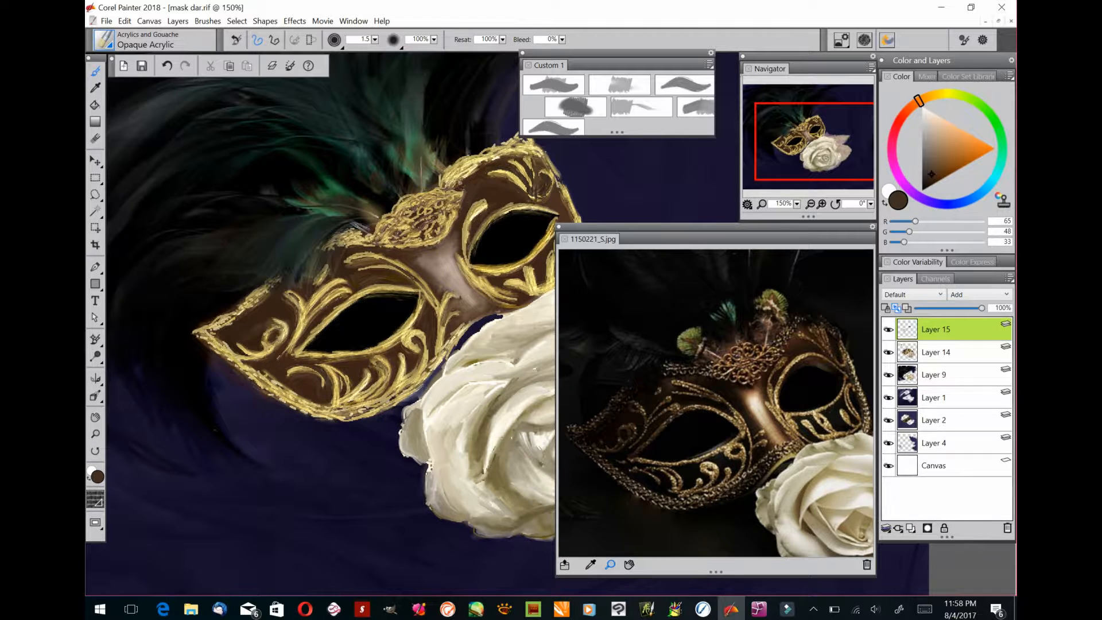
# Add dark brown shading to the top border, forehead ornament and lower left scrollwork, and blend the scroll above the right eye with Just Add Water 2
pyautogui.moveTo(490, 155); pyautogui.dragTo(532, 148)
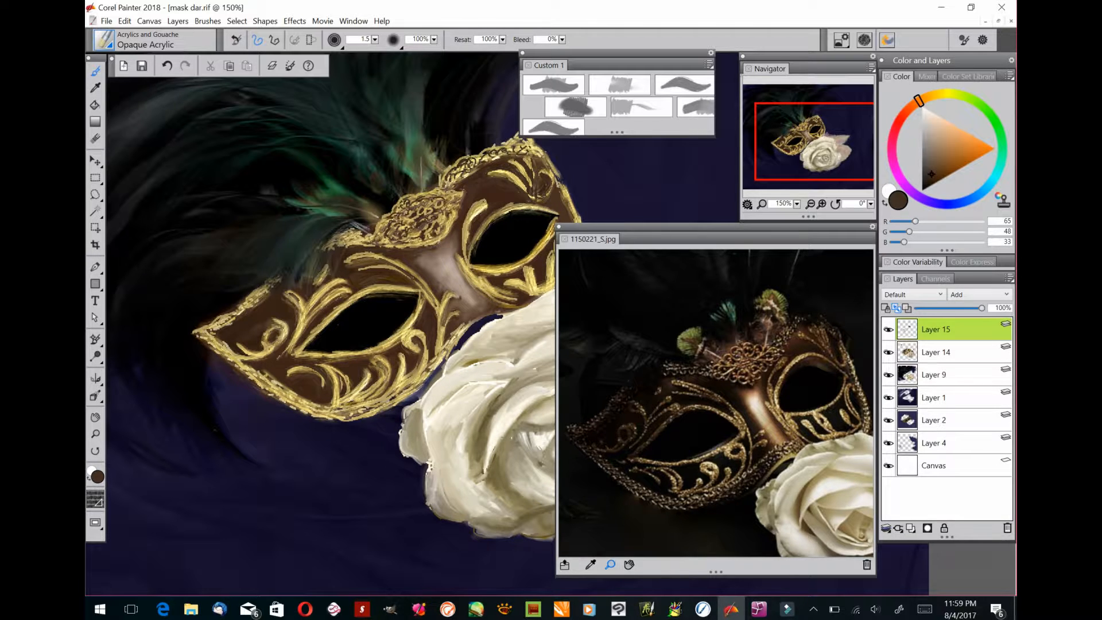
pyautogui.moveTo(431, 195); pyautogui.dragTo(454, 204)
pyautogui.moveTo(448, 220)
pyautogui.mouseDown()
pyautogui.moveTo(440, 237)
pyautogui.moveTo(413, 244)
pyautogui.mouseUp()
pyautogui.moveTo(360, 234); pyautogui.dragTo(347, 241)
pyautogui.moveTo(258, 381)
pyautogui.mouseDown()
pyautogui.moveTo(359, 417)
pyautogui.moveTo(459, 333)
pyautogui.moveTo(354, 350)
pyautogui.mouseUp()
pyautogui.click(620, 84)
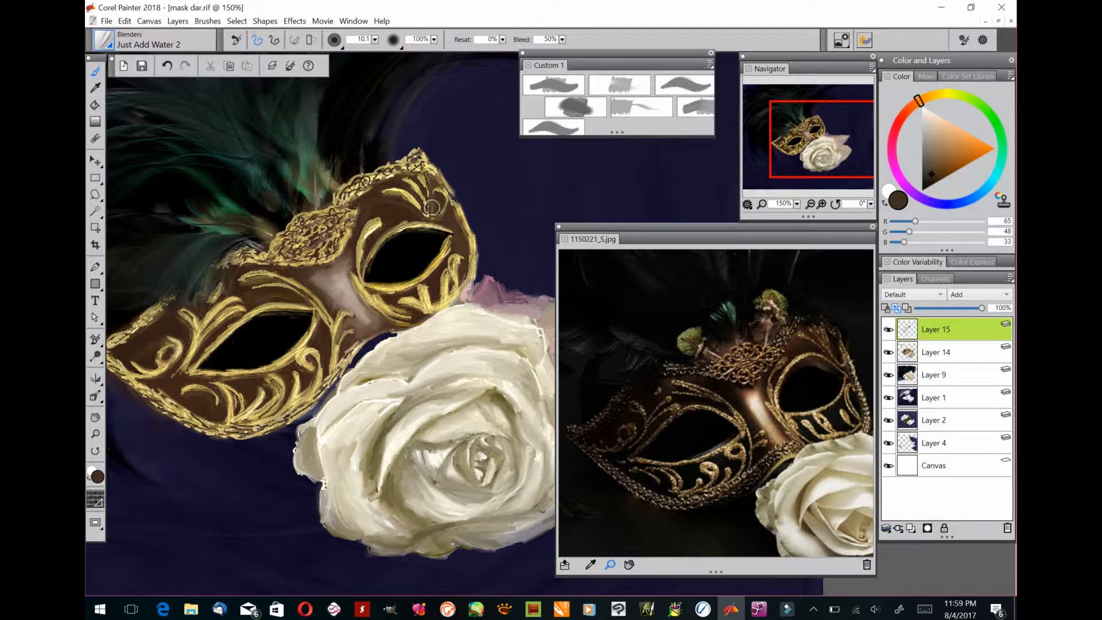
pyautogui.moveTo(432, 204)
pyautogui.mouseDown()
pyautogui.moveTo(424, 209)
pyautogui.moveTo(442, 204)
pyautogui.mouseUp()
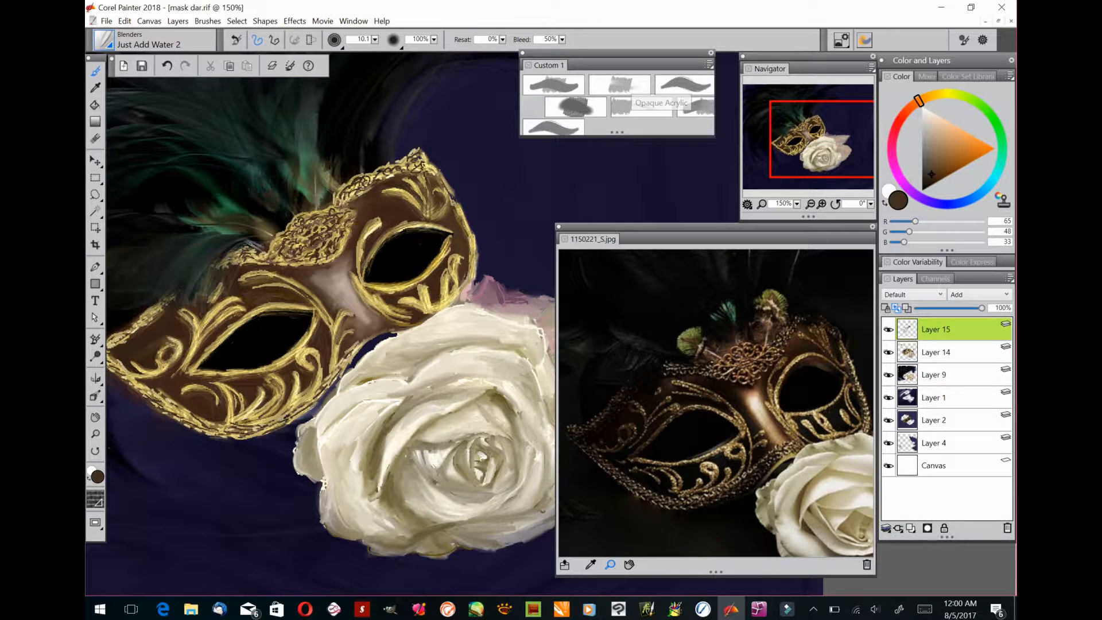
# Paint pale gold highlights, RGB 242, 225, 174, on the scroll above the right eye and beside the forehead ornament using Real Bristle Impasto Soft Cover
pyautogui.click(686, 85)
pyautogui.click(155, 40)
pyautogui.click(204, 117)
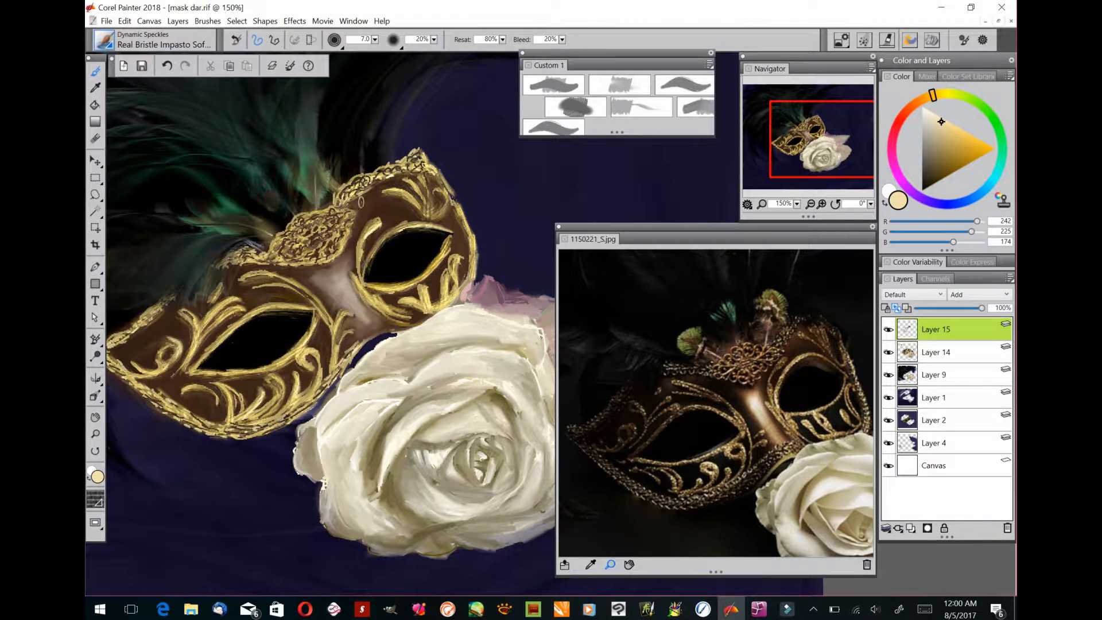
pyautogui.moveTo(427, 180)
pyautogui.mouseDown()
pyautogui.moveTo(418, 221)
pyautogui.moveTo(448, 220)
pyautogui.mouseUp()
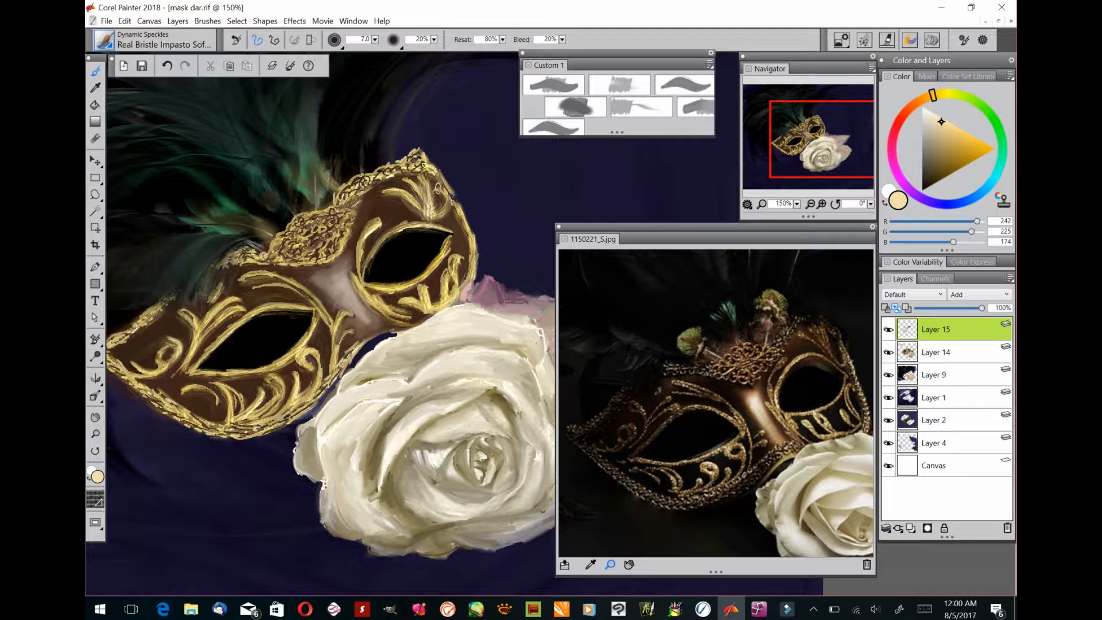
pyautogui.moveTo(357, 205)
pyautogui.mouseDown()
pyautogui.moveTo(370, 252)
pyautogui.moveTo(357, 253)
pyautogui.mouseUp()
# Shade along the scroll beside the nose bridge in dark brown, RGB 52, 36, 30, and blend it with Just Add Water 2
pyautogui.keyDown('alt'); pyautogui.click(362, 279); pyautogui.keyUp('alt')
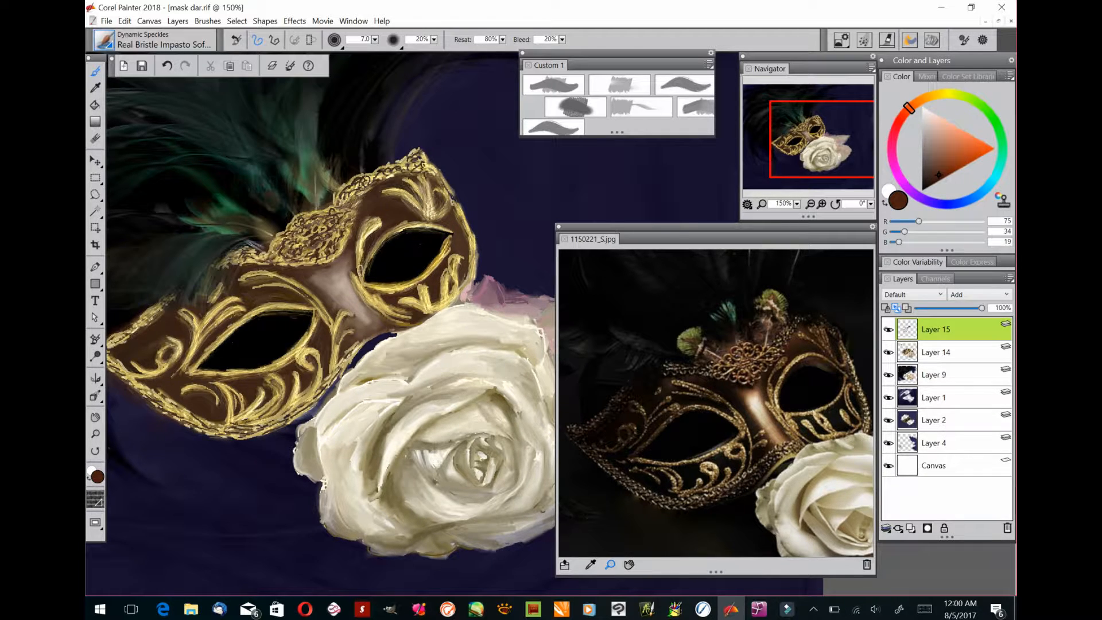
pyautogui.press('b')
pyautogui.keyDown('alt'); pyautogui.click(354, 269); pyautogui.keyUp('alt')
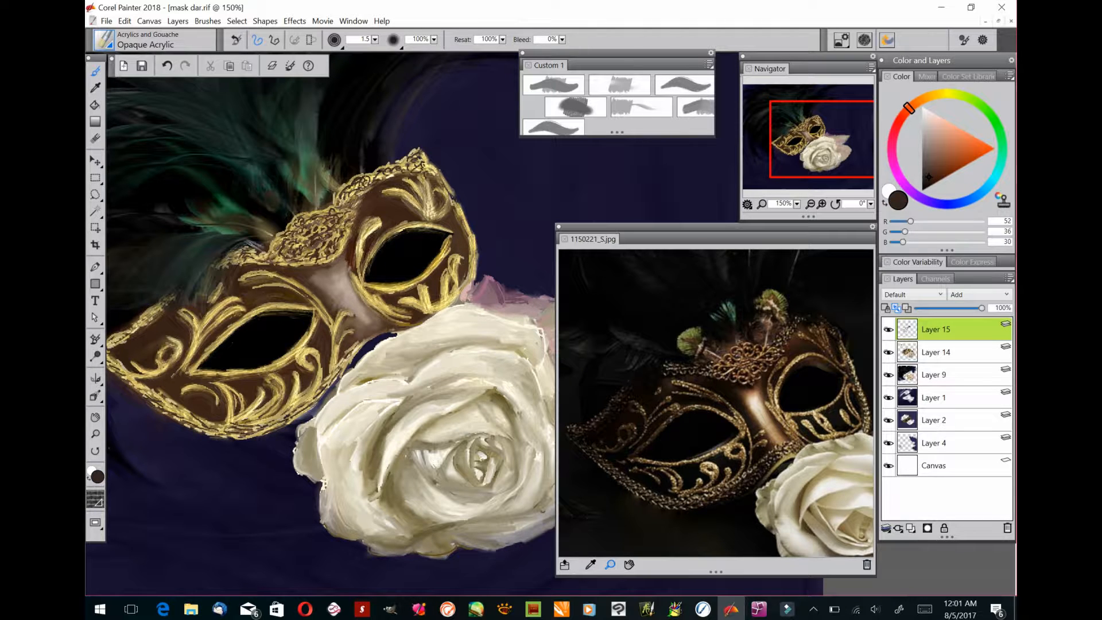
pyautogui.moveTo(313, 281); pyautogui.dragTo(384, 313)
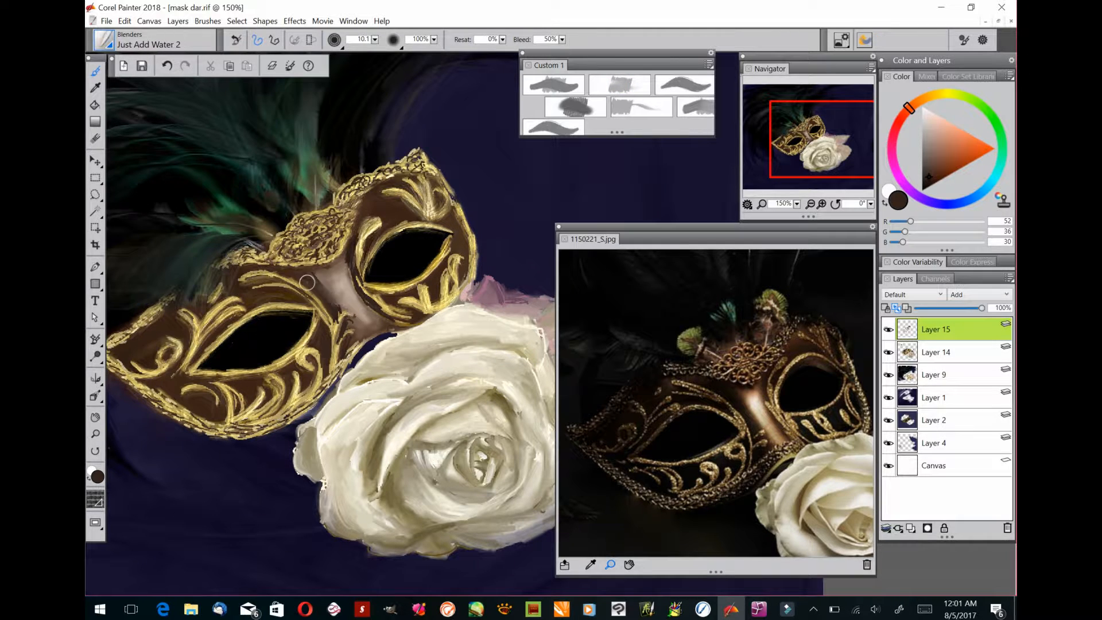
pyautogui.moveTo(320, 280)
pyautogui.mouseDown()
pyautogui.moveTo(334, 305)
pyautogui.moveTo(352, 238)
pyautogui.moveTo(360, 303)
pyautogui.moveTo(378, 321)
pyautogui.mouseUp()
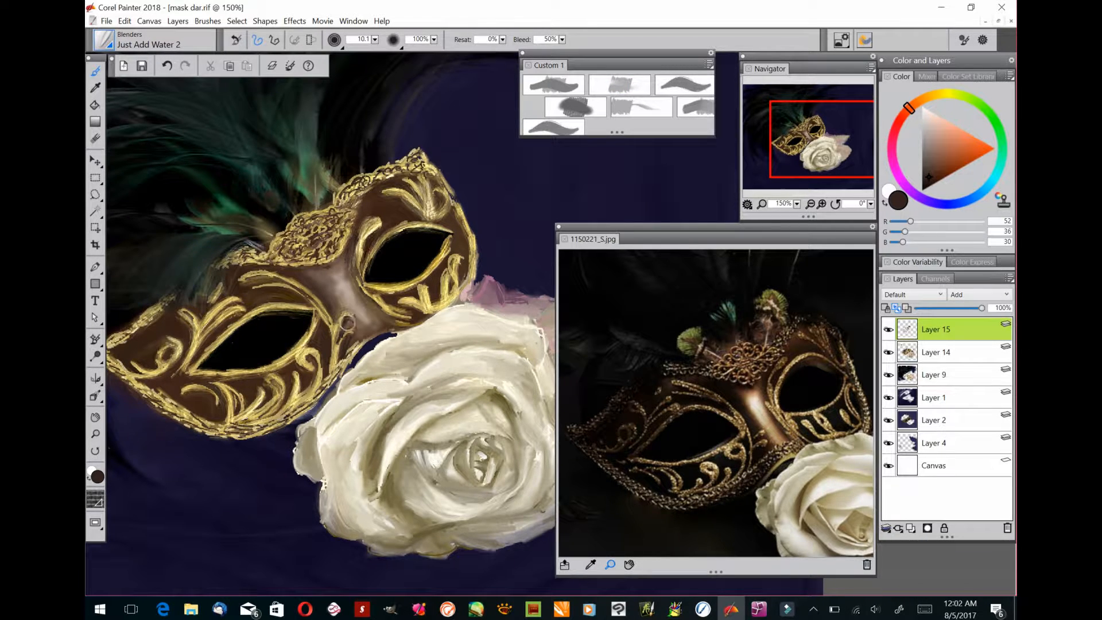
# Shade beside the nose bridge and along the lower border in dark brown, RGB 73, 58, 39, blending with Just Add Water 2
pyautogui.moveTo(356, 241)
pyautogui.mouseDown()
pyautogui.moveTo(352, 287)
pyautogui.moveTo(348, 266)
pyautogui.moveTo(353, 299)
pyautogui.moveTo(355, 236)
pyautogui.moveTo(361, 311)
pyautogui.moveTo(353, 269)
pyautogui.mouseUp()
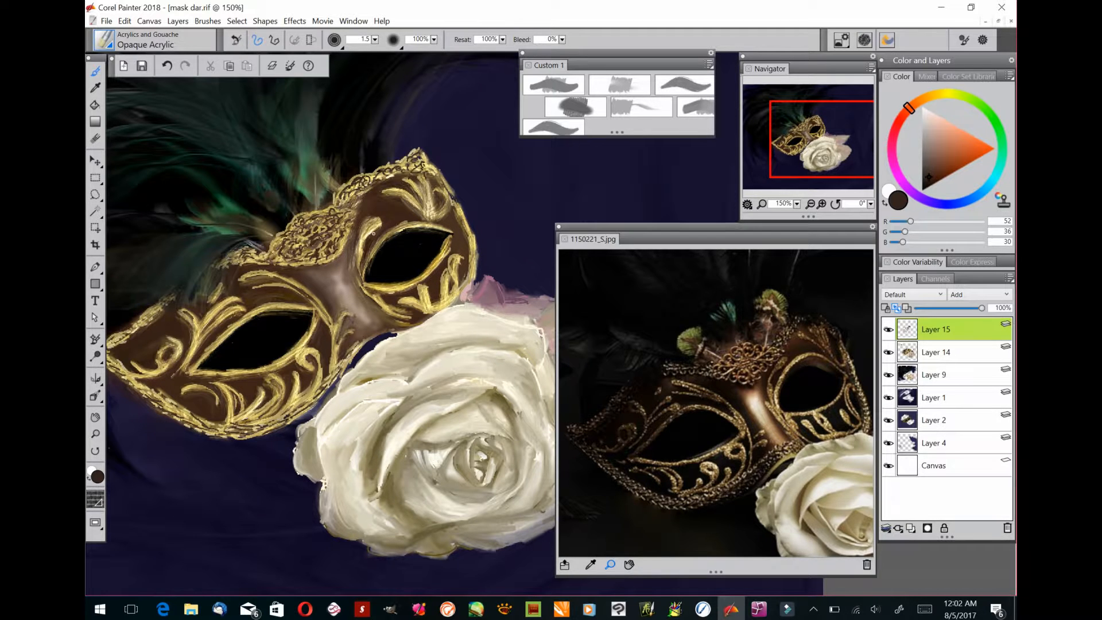
pyautogui.keyDown('alt'); pyautogui.click(374, 233); pyautogui.keyUp('alt')
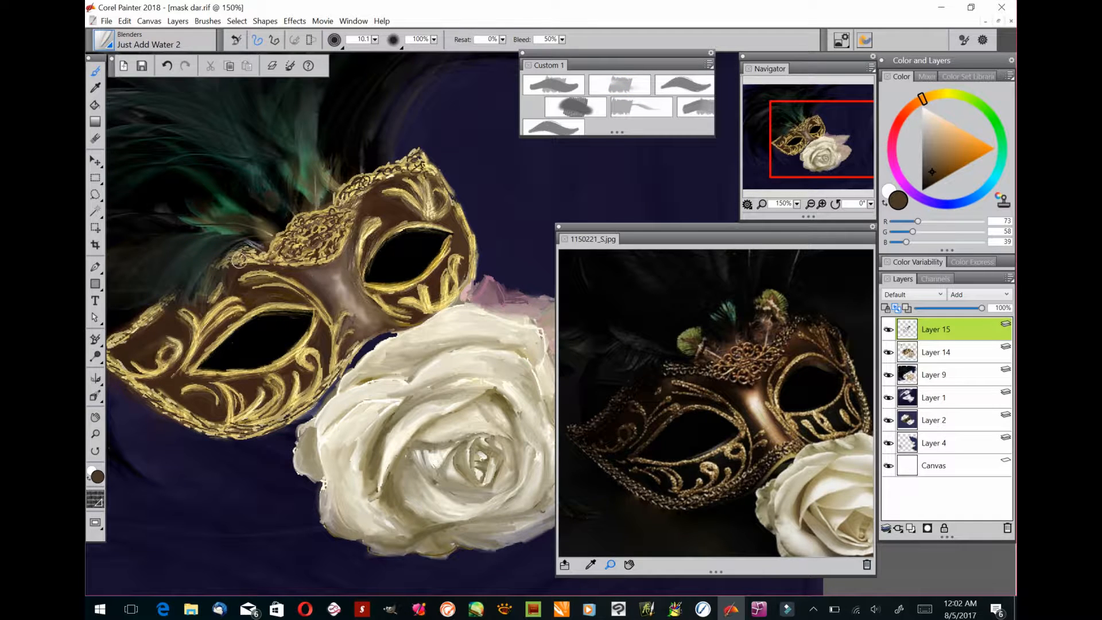
pyautogui.moveTo(332, 381); pyautogui.dragTo(308, 404)
pyautogui.moveTo(181, 415); pyautogui.dragTo(161, 403)
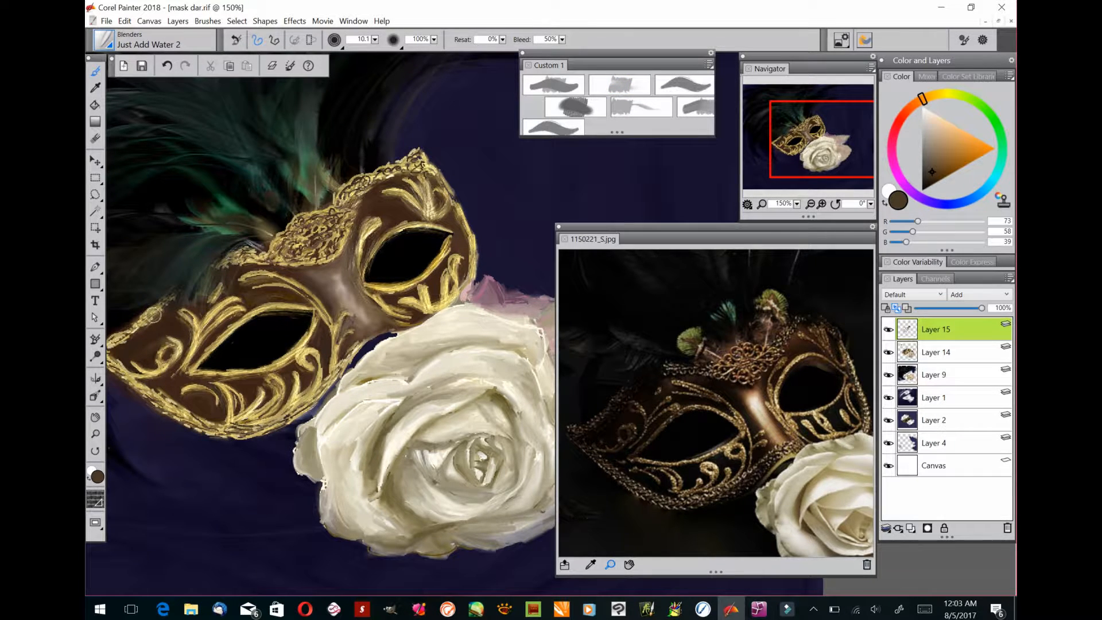
# Shade the rims of both eye openings in brown, RGB 93, 74, 51, using the Artists' Oils Blender Bristle
pyautogui.click(642, 107)
pyautogui.click(697, 108)
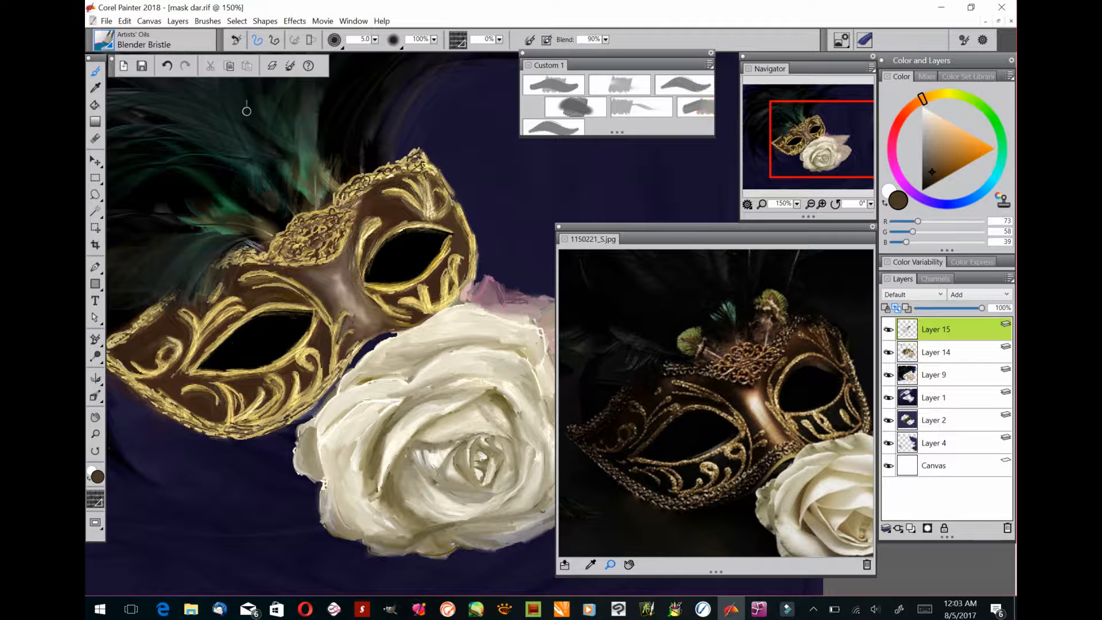
pyautogui.click(935, 167)
pyautogui.moveTo(385, 247)
pyautogui.mouseDown()
pyautogui.moveTo(415, 232)
pyautogui.moveTo(445, 235)
pyautogui.moveTo(391, 241)
pyautogui.moveTo(445, 233)
pyautogui.moveTo(394, 240)
pyautogui.moveTo(420, 232)
pyautogui.moveTo(379, 252)
pyautogui.moveTo(450, 236)
pyautogui.mouseUp()
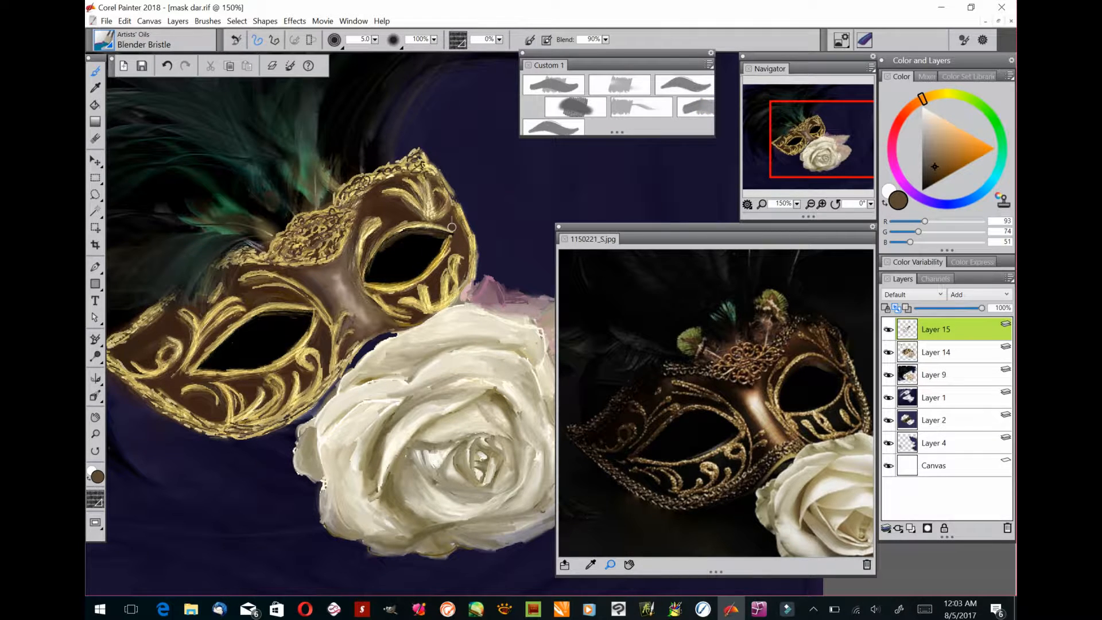
pyautogui.moveTo(257, 365); pyautogui.dragTo(303, 328)
pyautogui.moveTo(383, 250); pyautogui.dragTo(442, 232)
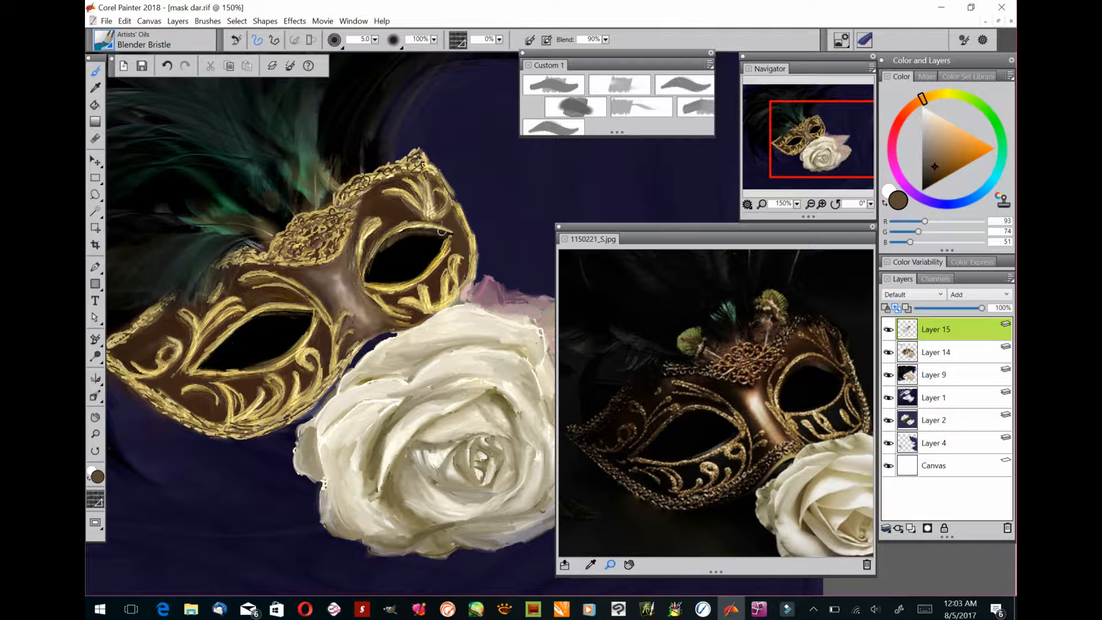
# Add brown accents, RGB 75, 52, 23, to the mask with Opaque Acrylic and blend them with Just Add Water 2
pyautogui.click(810, 204)
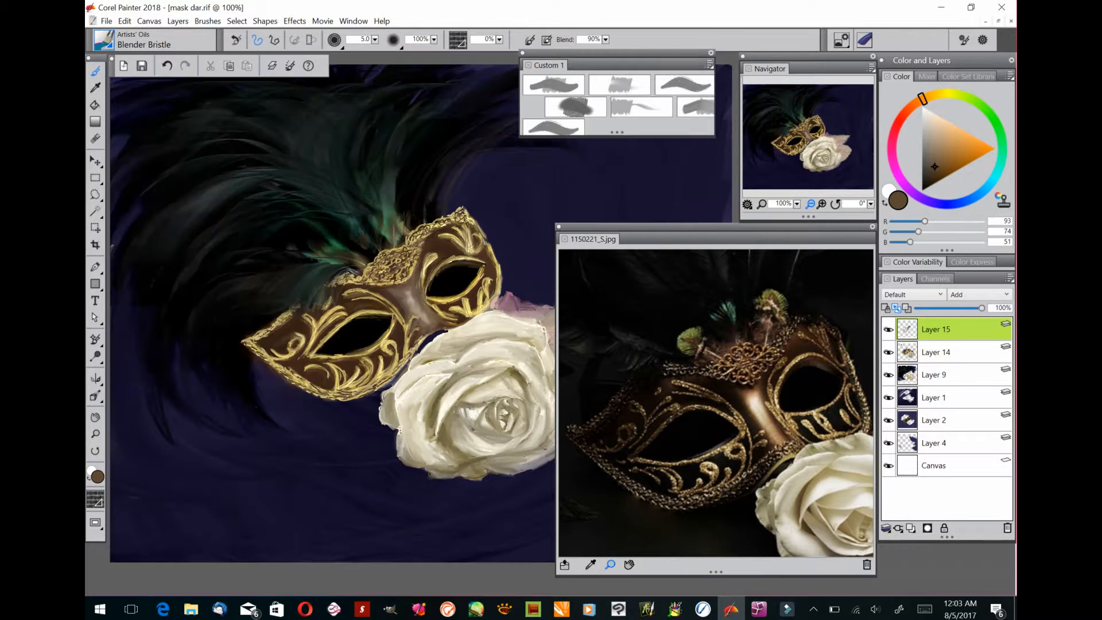
pyautogui.click(685, 85)
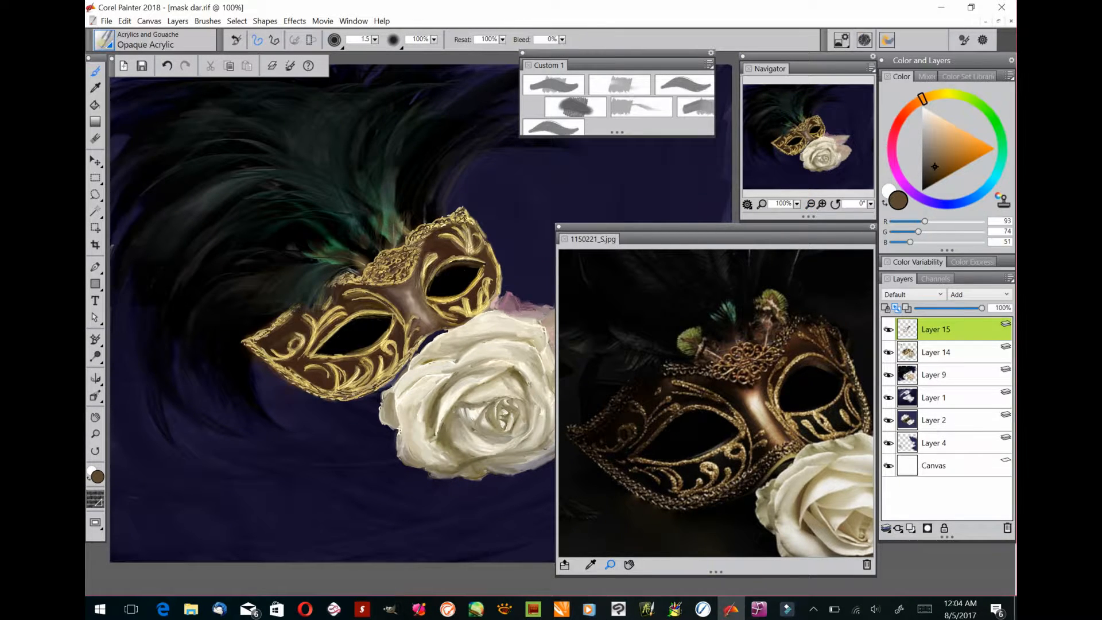
pyautogui.click(938, 174)
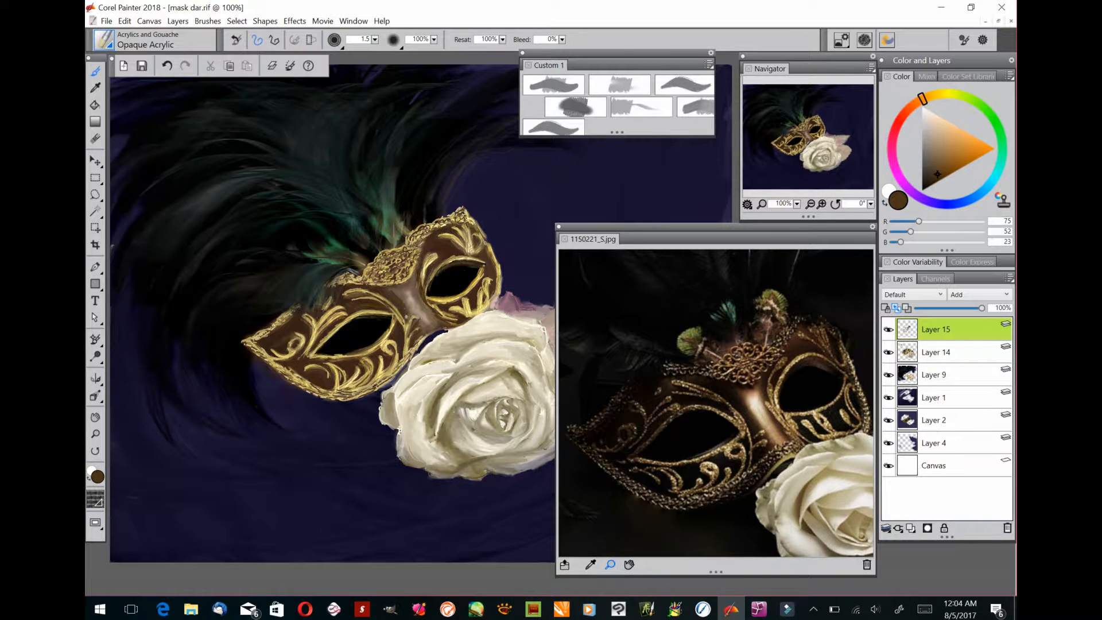
pyautogui.click(619, 85)
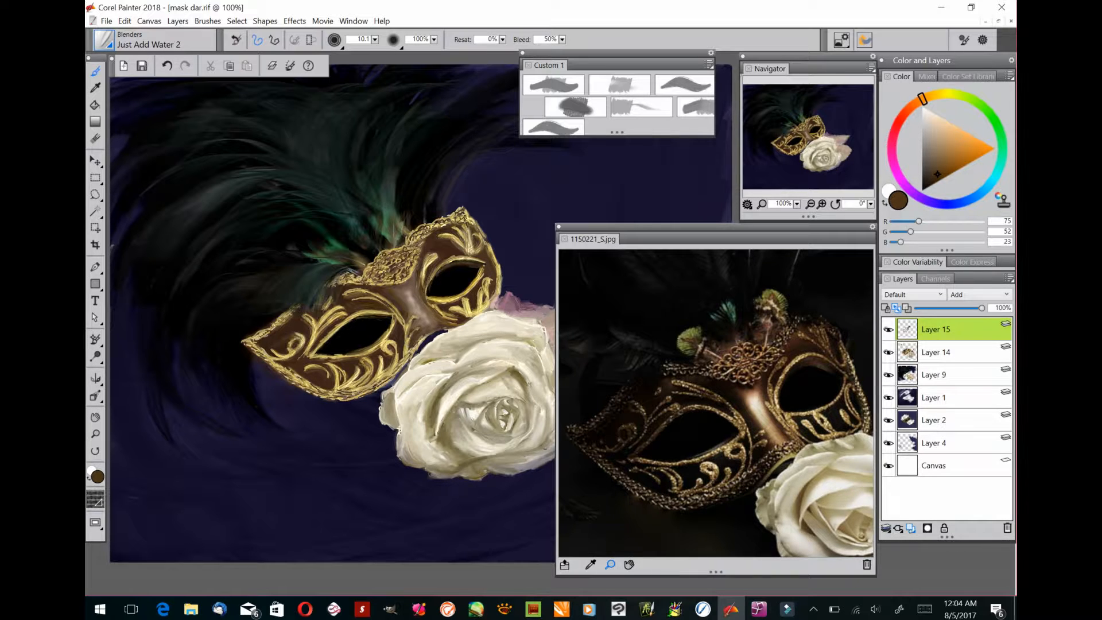
# Create a new layer above Layer 15 and save the painting
pyautogui.click(911, 528)
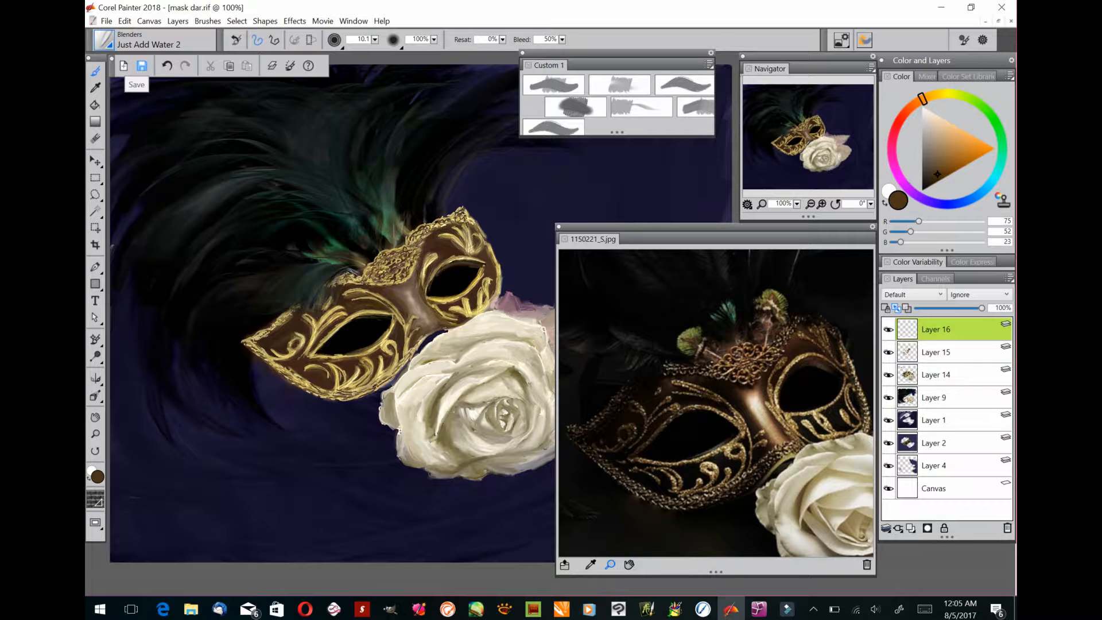
pyautogui.click(142, 66)
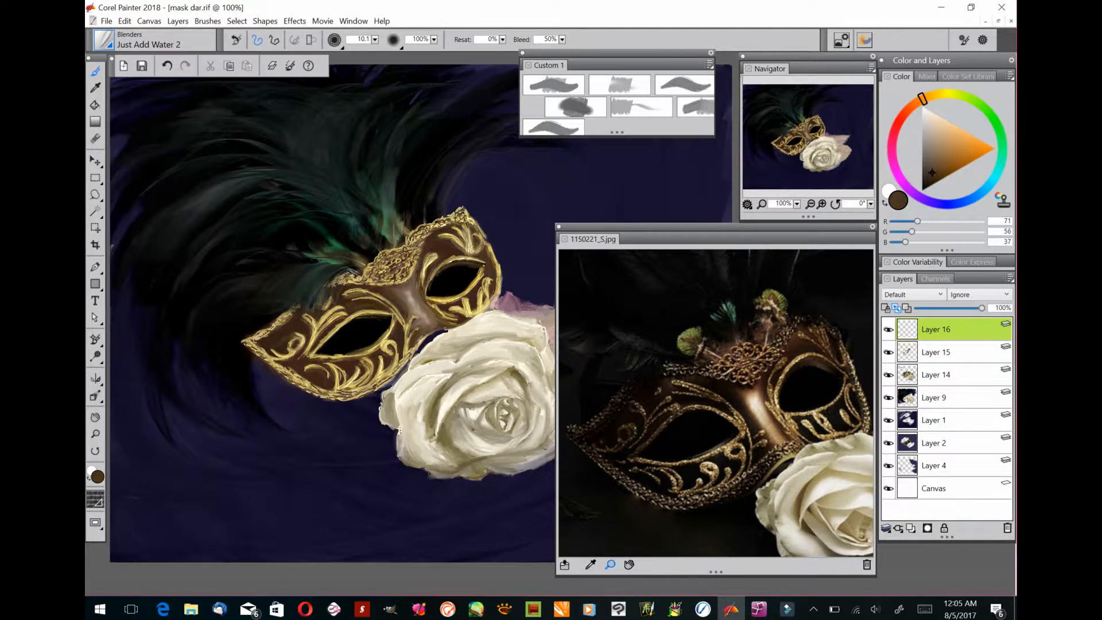
# Airbrush soft brown, RGB 71, 56, 37, over the mask's outer edges and scrollwork with Digital Airbrush 2, and save the painting
pyautogui.click(104, 40)
pyautogui.click(130, 158)
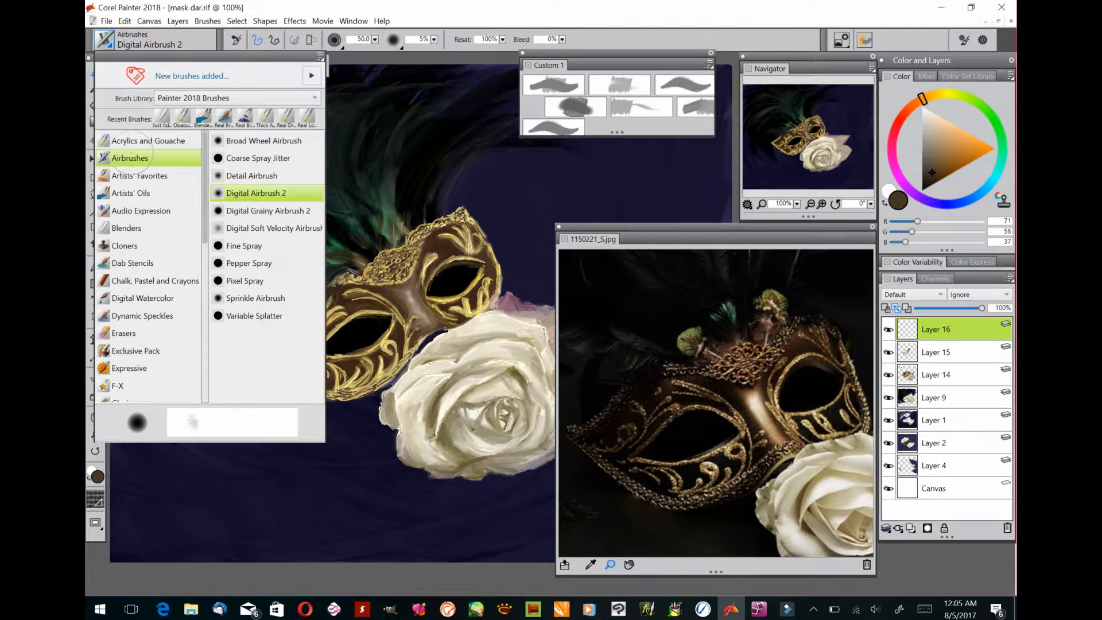
pyautogui.click(277, 193)
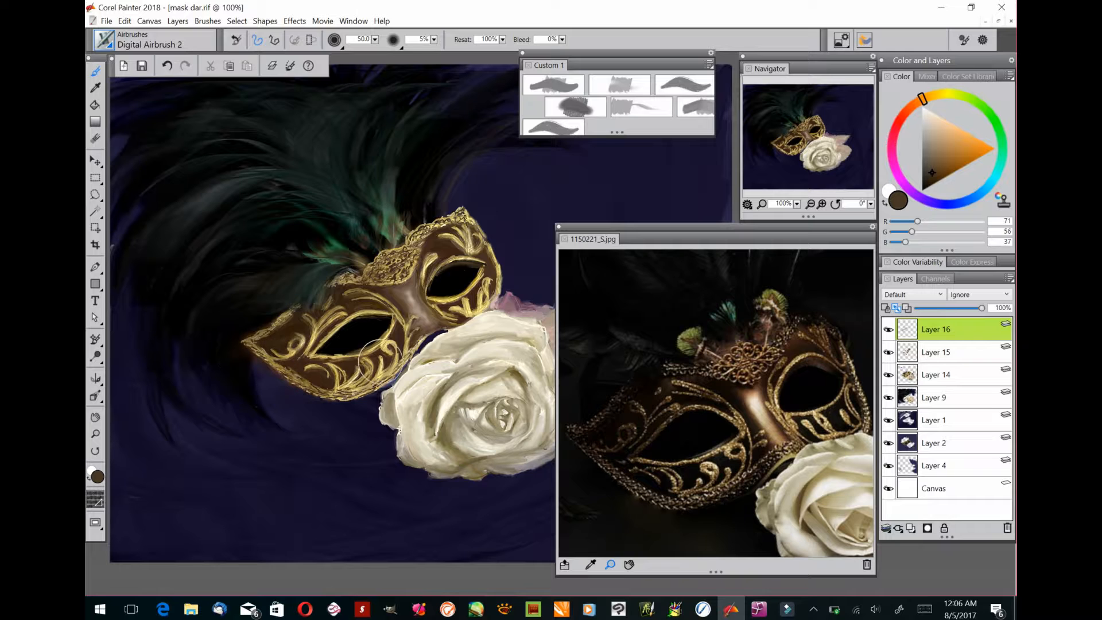
pyautogui.moveTo(310, 391)
pyautogui.mouseDown()
pyautogui.moveTo(327, 296)
pyautogui.moveTo(240, 376)
pyautogui.moveTo(277, 324)
pyautogui.moveTo(242, 345)
pyautogui.moveTo(273, 360)
pyautogui.mouseUp()
pyautogui.moveTo(466, 231)
pyautogui.mouseDown()
pyautogui.moveTo(501, 209)
pyautogui.moveTo(454, 230)
pyautogui.moveTo(489, 233)
pyautogui.moveTo(490, 289)
pyautogui.moveTo(476, 219)
pyautogui.moveTo(498, 287)
pyautogui.mouseUp()
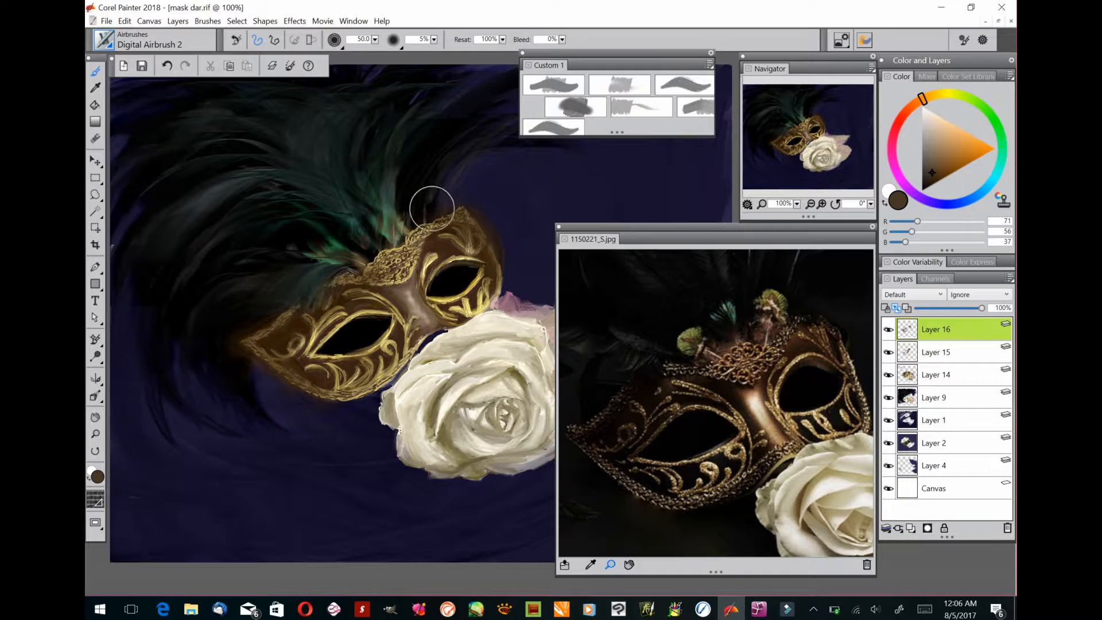
pyautogui.moveTo(262, 376); pyautogui.dragTo(308, 401)
pyautogui.click(897, 309)
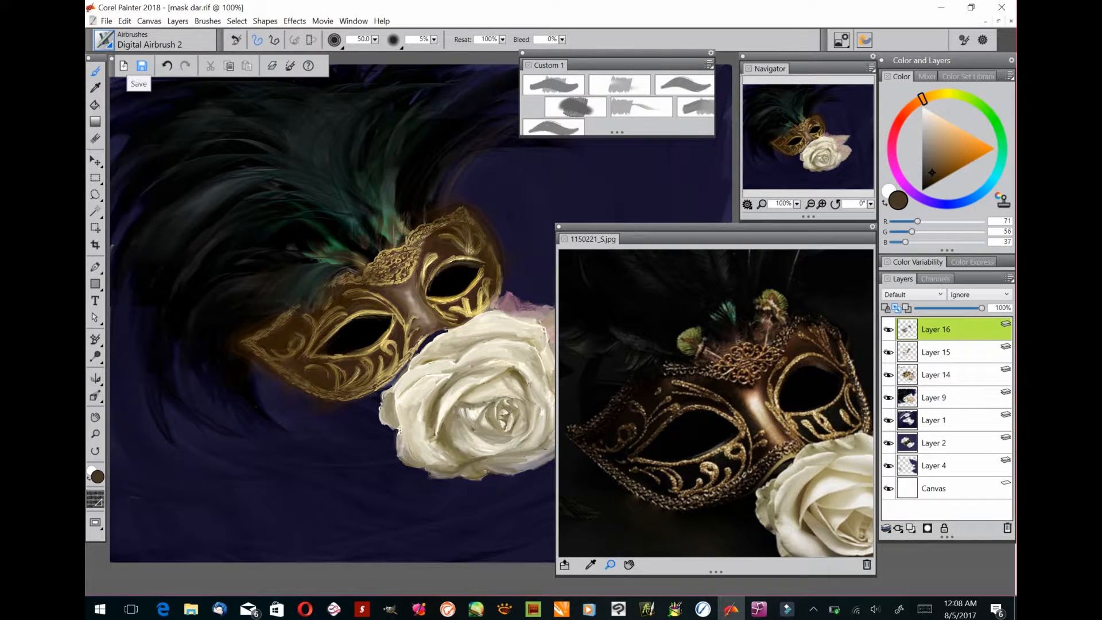
pyautogui.click(141, 66)
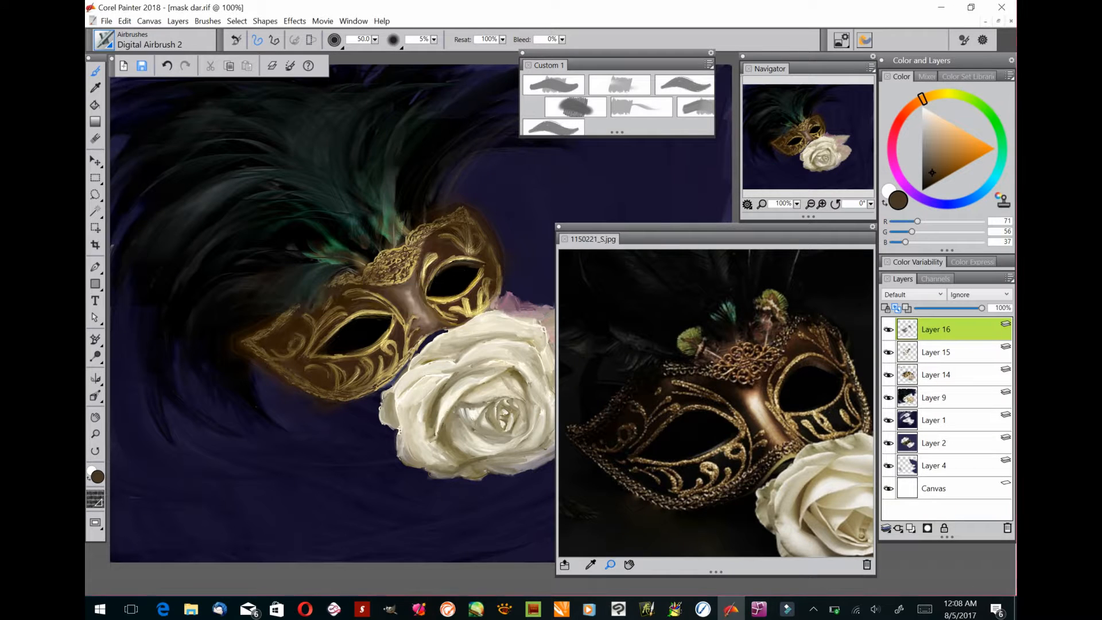
# Airbrush soft black shadows beneath the mask and along the rose's lower edge, following the reference photo, and save the painting
pyautogui.click(810, 204)
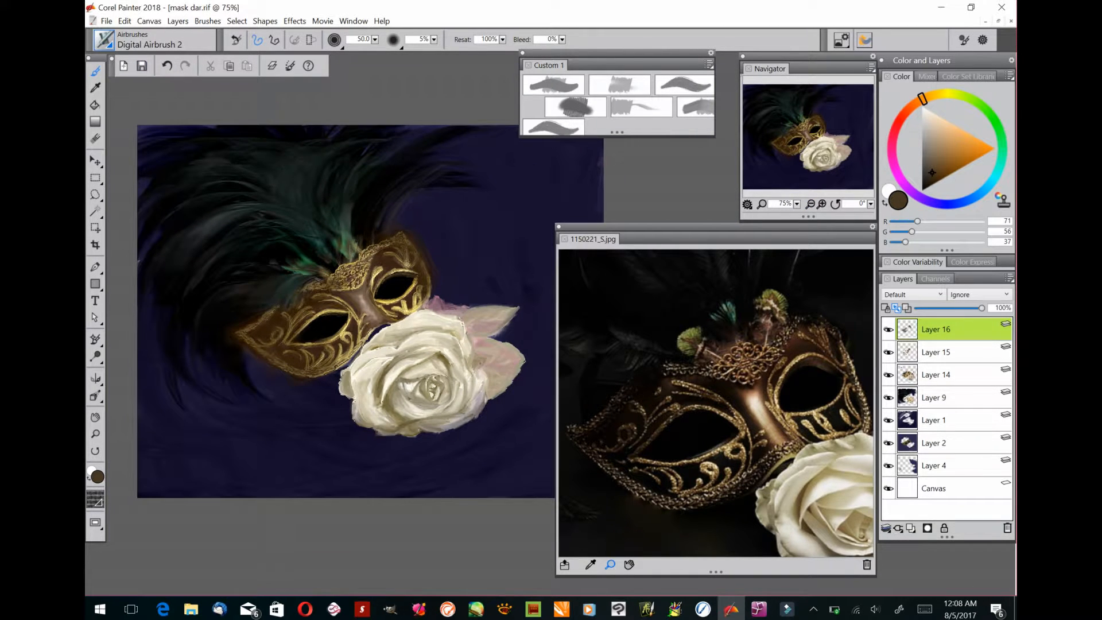
pyautogui.keyDown('alt'); pyautogui.click(315, 393); pyautogui.keyUp('alt')
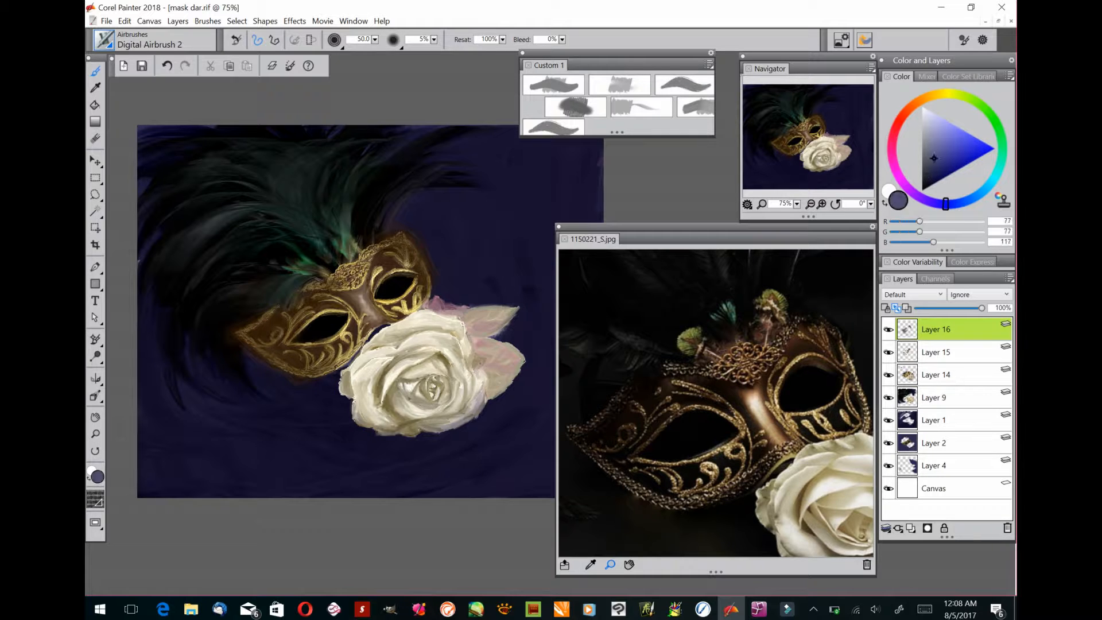
pyautogui.click(922, 190)
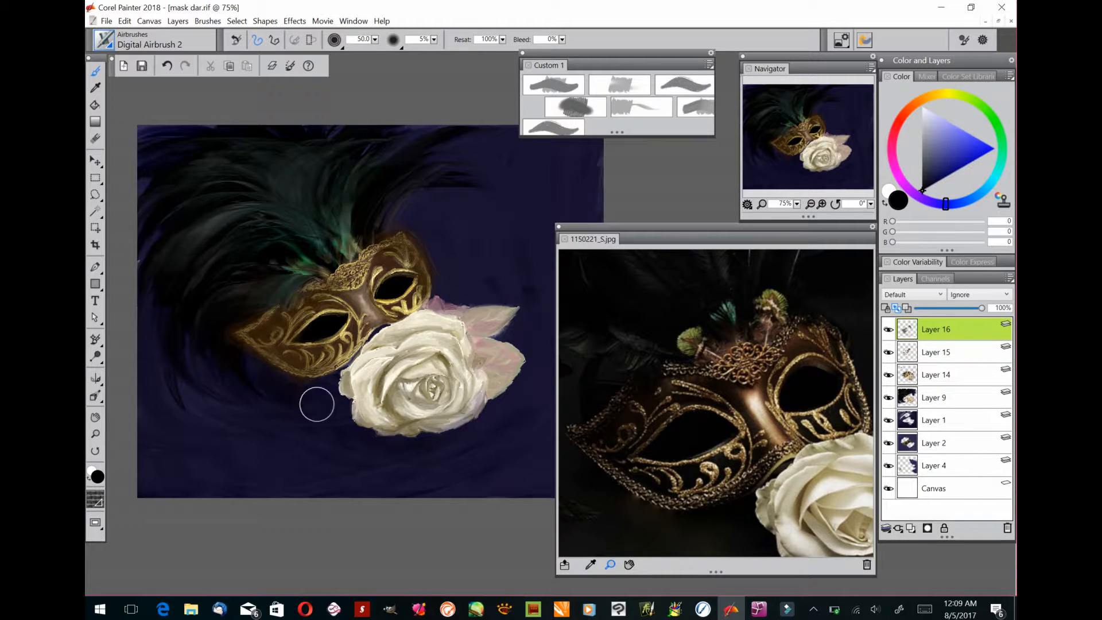
pyautogui.click(629, 565)
pyautogui.moveTo(772, 451); pyautogui.dragTo(641, 329)
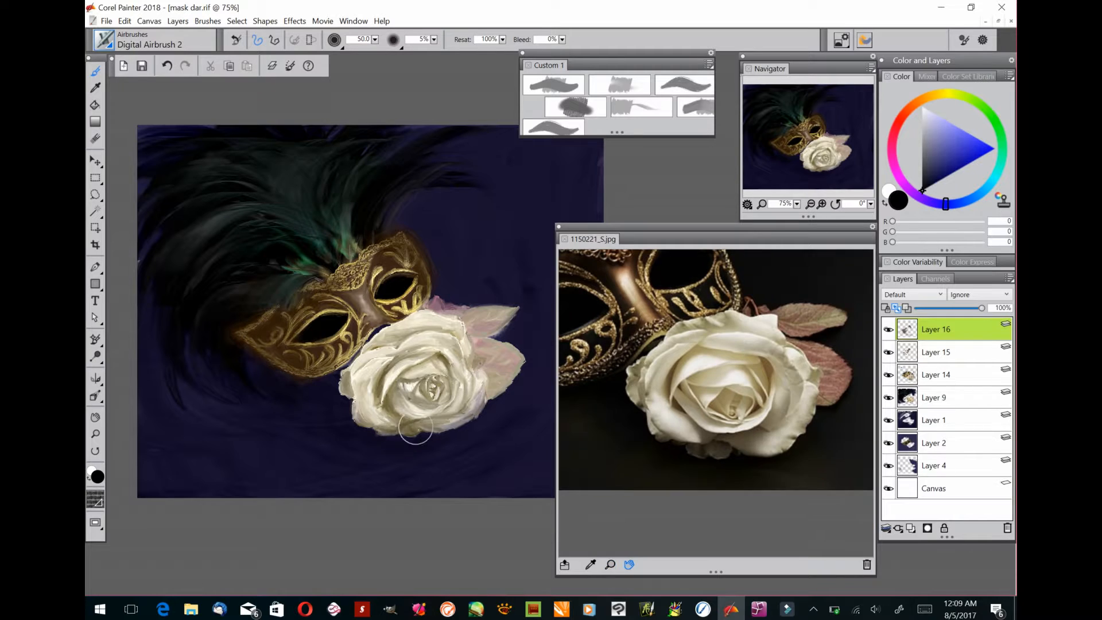
pyautogui.moveTo(417, 434); pyautogui.dragTo(398, 432)
pyautogui.moveTo(347, 399); pyautogui.dragTo(357, 412)
pyautogui.moveTo(437, 431)
pyautogui.mouseDown()
pyautogui.moveTo(464, 423)
pyautogui.moveTo(450, 433)
pyautogui.mouseUp()
pyautogui.click(142, 66)
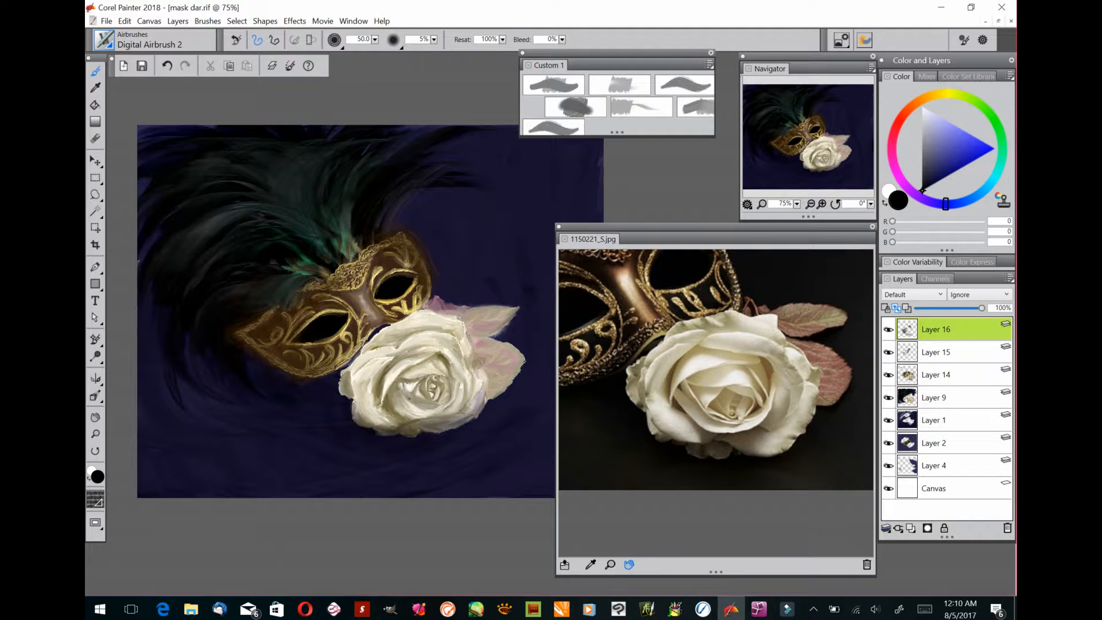
# Airbrush the leaves beside the rose with green, RGB 125, 153, 93, and dusty pink, RGB 181, 123, 125
pyautogui.moveTo(715, 226); pyautogui.dragTo(769, 227)
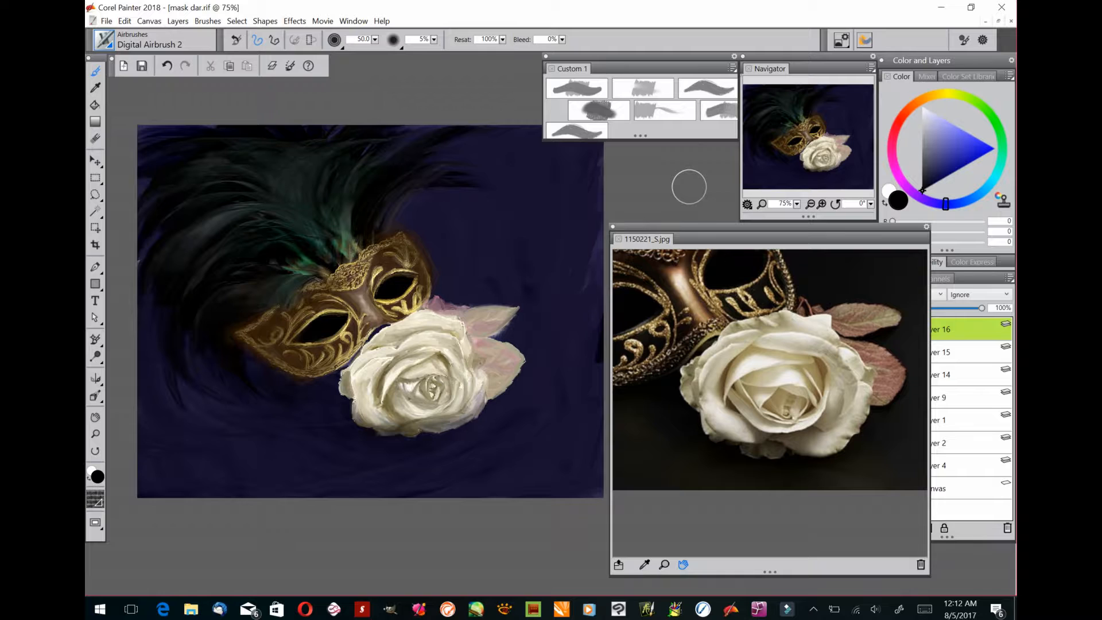
pyautogui.click(975, 99)
pyautogui.click(940, 149)
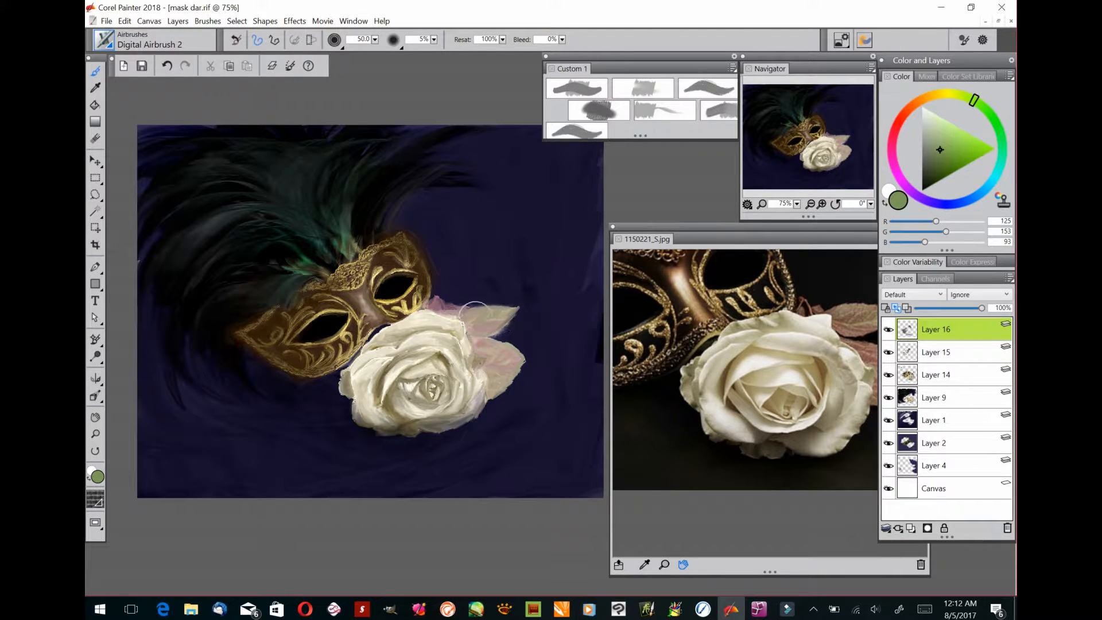
pyautogui.moveTo(492, 350)
pyautogui.mouseDown()
pyautogui.moveTo(527, 361)
pyautogui.moveTo(496, 358)
pyautogui.moveTo(472, 316)
pyautogui.moveTo(514, 317)
pyautogui.moveTo(501, 379)
pyautogui.moveTo(505, 351)
pyautogui.moveTo(524, 364)
pyautogui.moveTo(485, 353)
pyautogui.mouseUp()
pyautogui.click(946, 153)
pyautogui.click(898, 122)
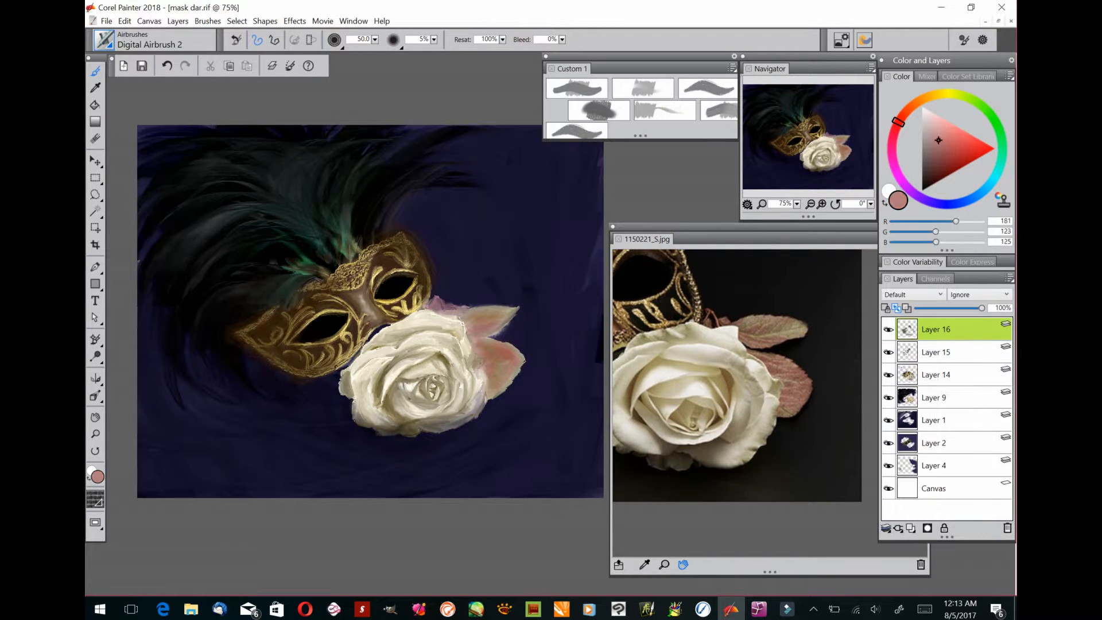
# Draw pale pink highlights, RGB 244, 224, 225, along the leaf edges with the Simple 2B Pencil
pyautogui.click(928, 113)
pyautogui.click(154, 39)
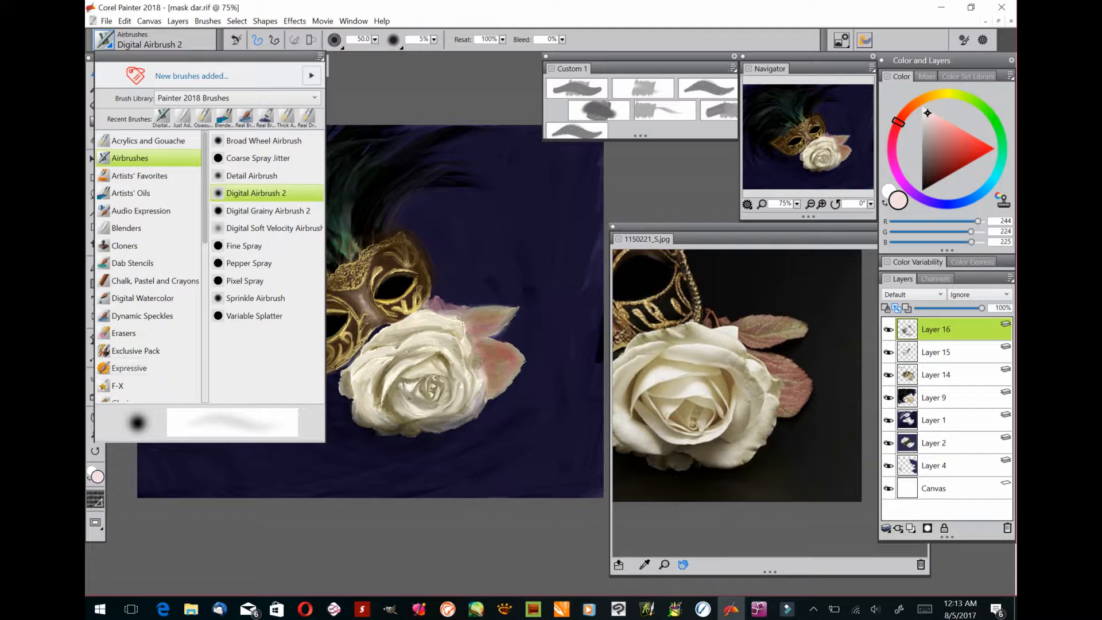
pyautogui.scroll(-7, 115, 345)
pyautogui.click(115, 315)
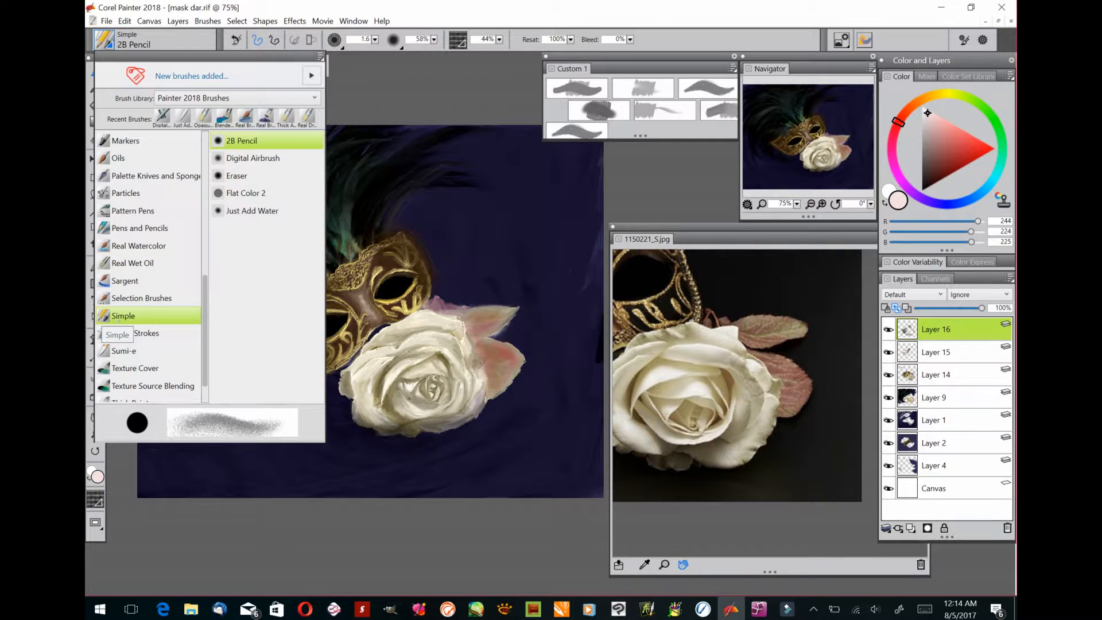
pyautogui.click(268, 138)
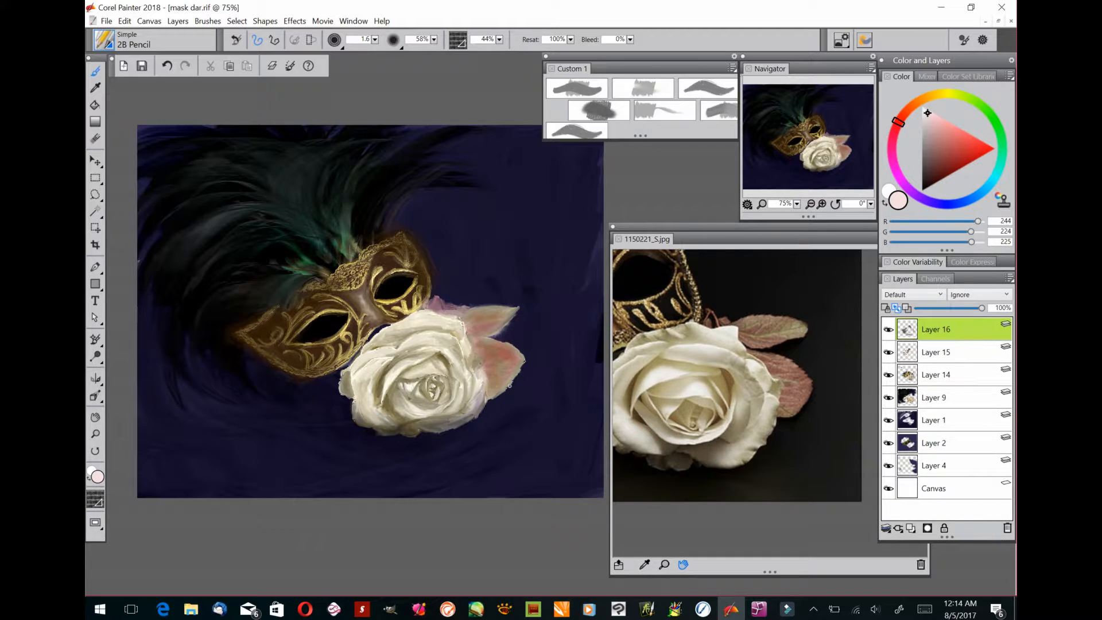
# Paint pale pink highlights along the rose's right and lower petal edges with Opaque Acrylic and blend them with Just Add Water 2
pyautogui.click(666, 110)
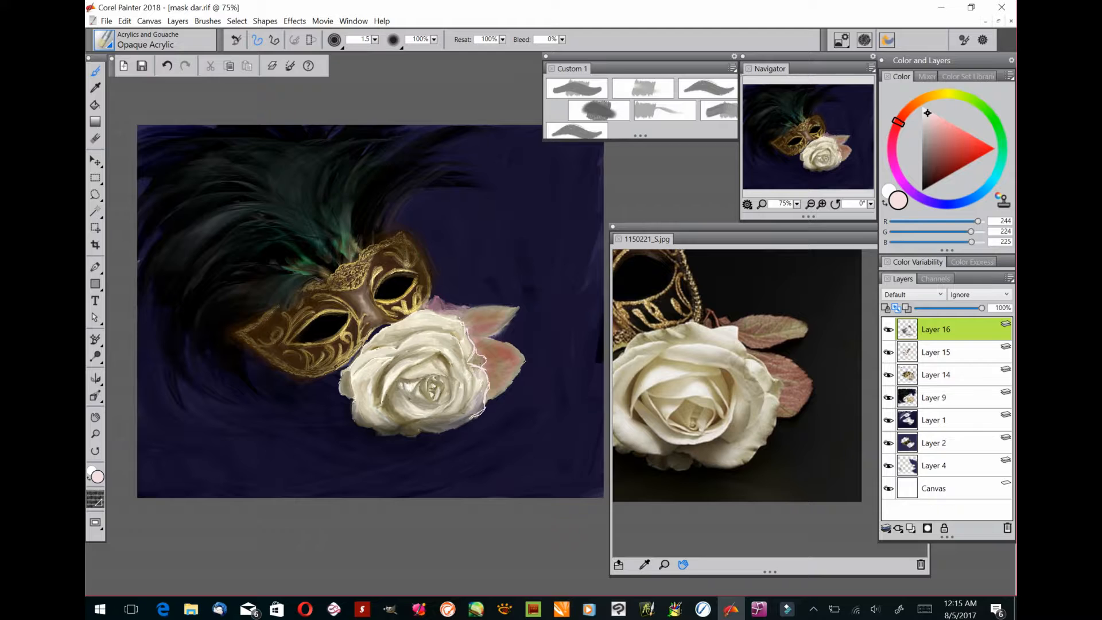
pyautogui.moveTo(454, 428); pyautogui.dragTo(474, 409)
pyautogui.click(643, 88)
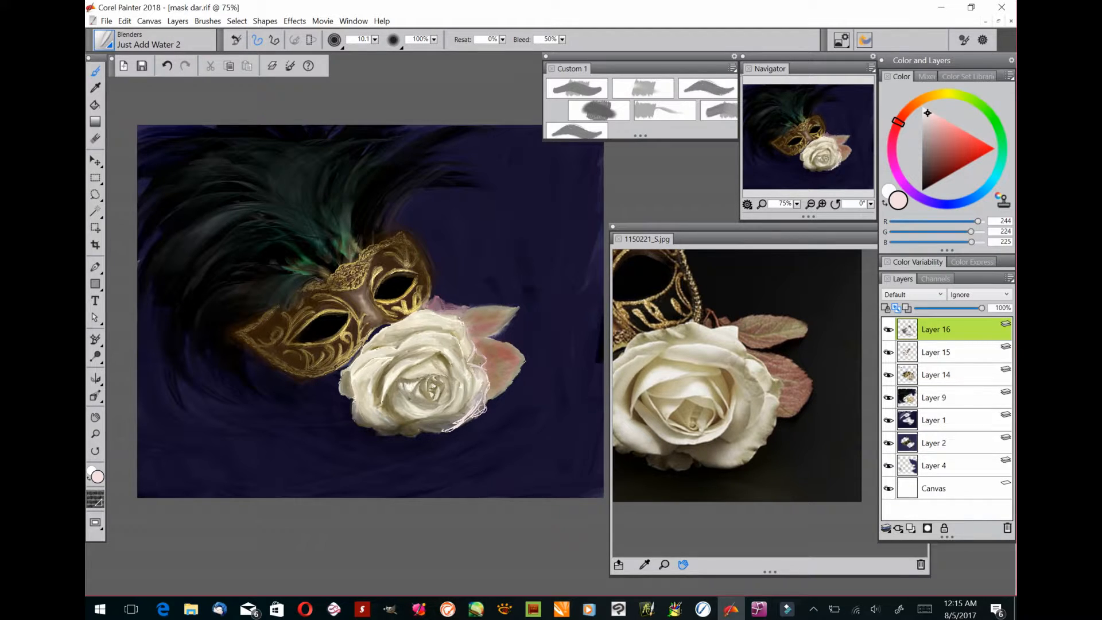
pyautogui.moveTo(482, 408)
pyautogui.mouseDown()
pyautogui.moveTo(454, 428)
pyautogui.moveTo(468, 413)
pyautogui.mouseUp()
# Shade the rose's lower edge and the upper leaf in dark purple, RGB 37, 27, 47, with Digital Soft Velocity Airbrush
pyautogui.click(154, 40)
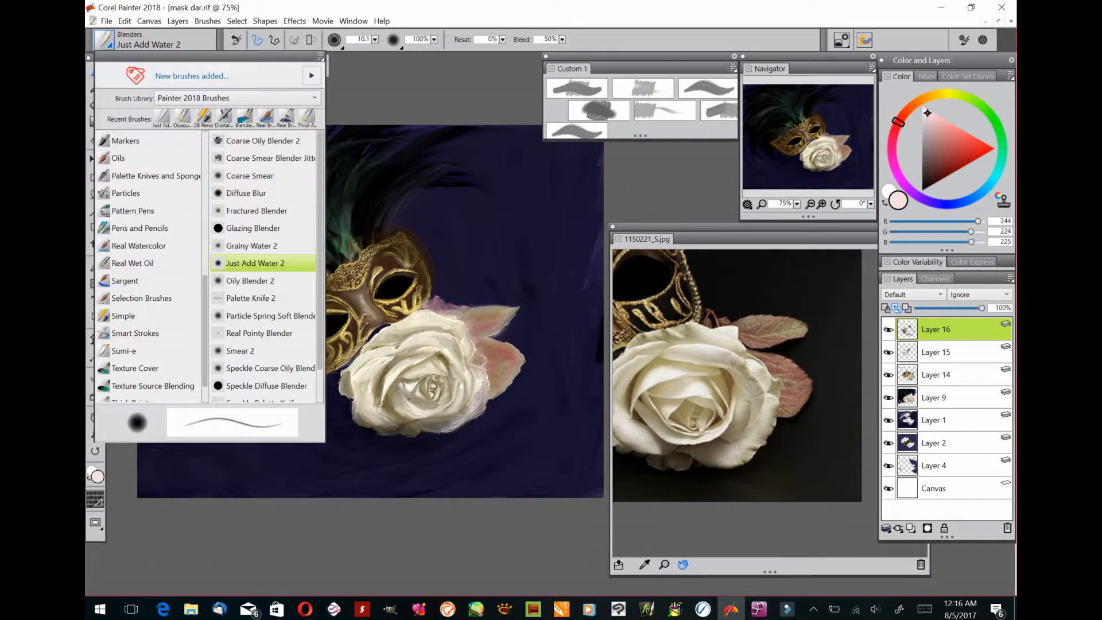
pyautogui.scroll(6, 148, 266)
pyautogui.click(129, 158)
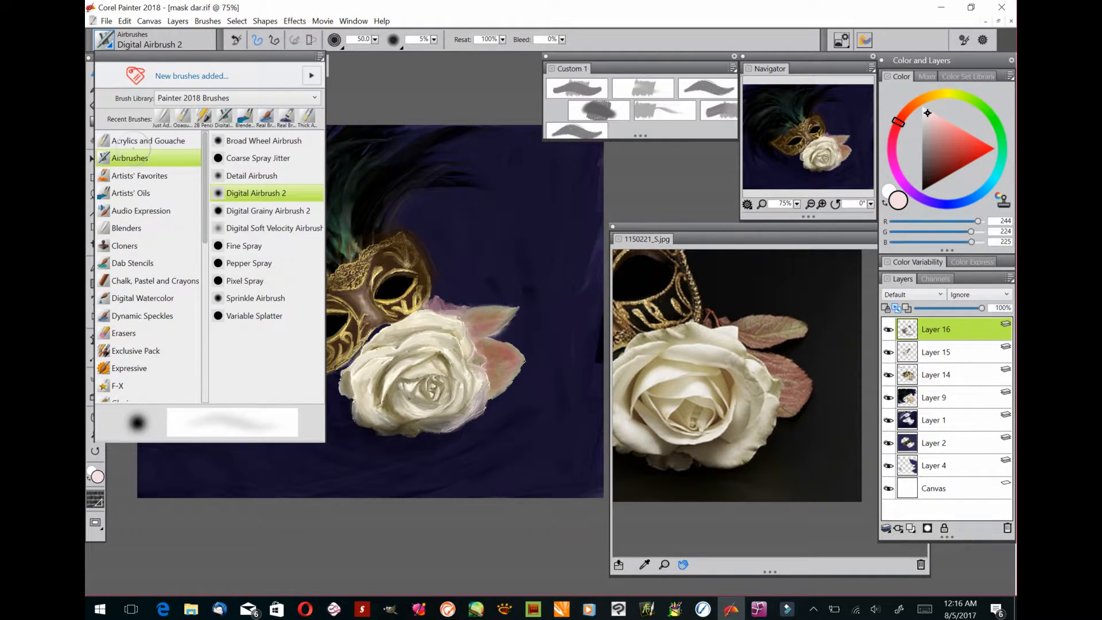
pyautogui.click(267, 228)
pyautogui.keyDown('alt'); pyautogui.click(283, 221); pyautogui.keyUp('alt')
pyautogui.keyDown('alt'); pyautogui.click(445, 439); pyautogui.keyUp('alt')
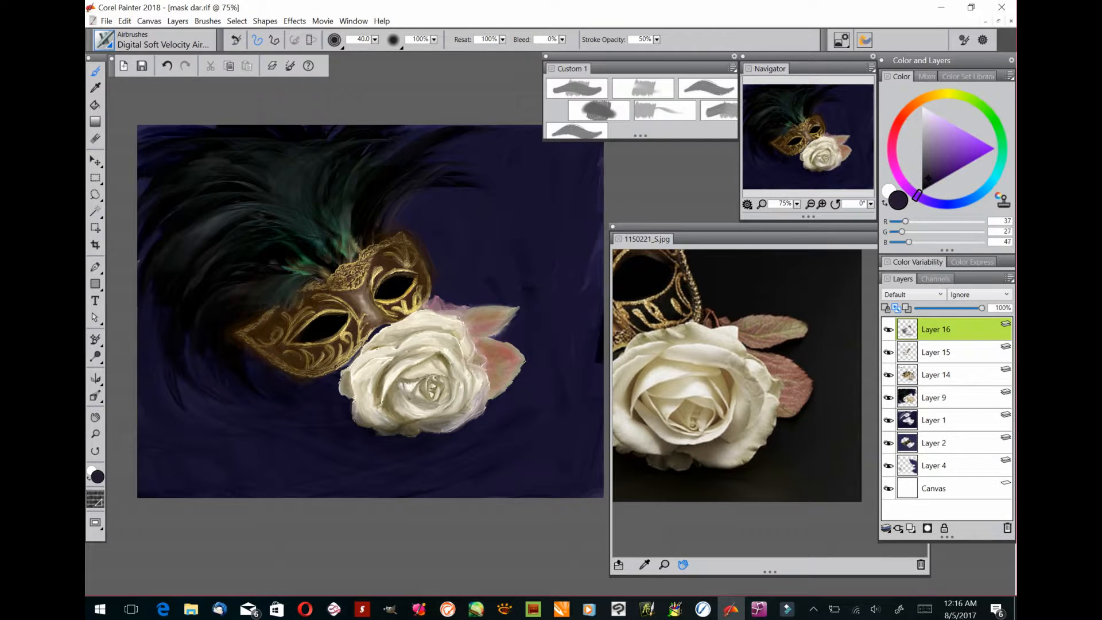
pyautogui.moveTo(444, 438)
pyautogui.mouseDown()
pyautogui.moveTo(453, 430)
pyautogui.moveTo(372, 417)
pyautogui.moveTo(483, 420)
pyautogui.moveTo(386, 374)
pyautogui.moveTo(390, 411)
pyautogui.mouseUp()
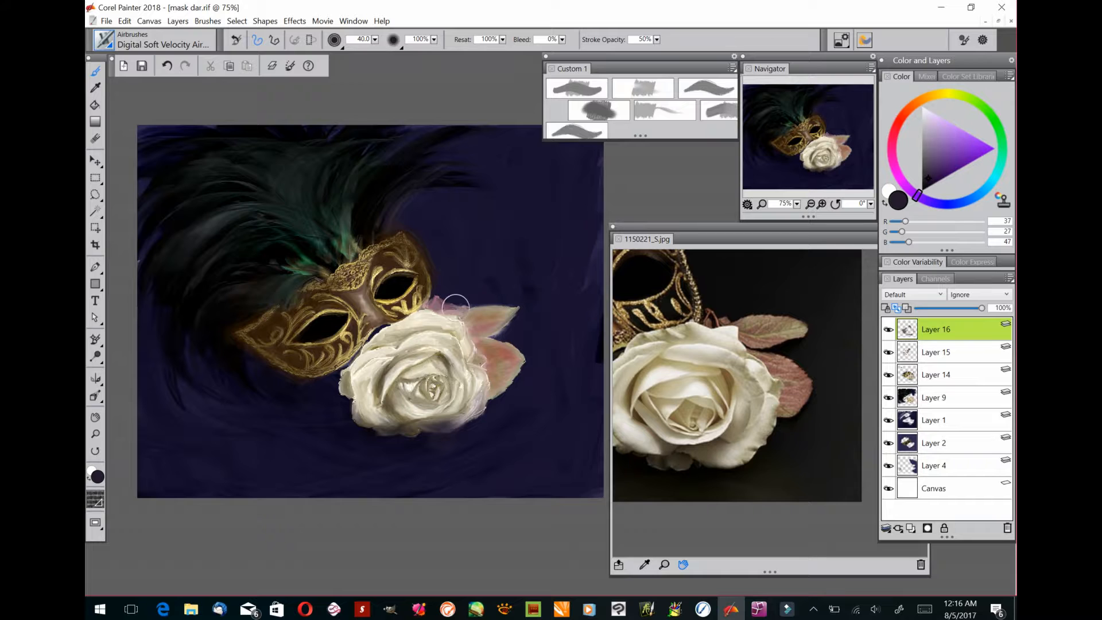
pyautogui.moveTo(456, 306)
pyautogui.mouseDown()
pyautogui.moveTo(480, 321)
pyautogui.moveTo(474, 312)
pyautogui.mouseUp()
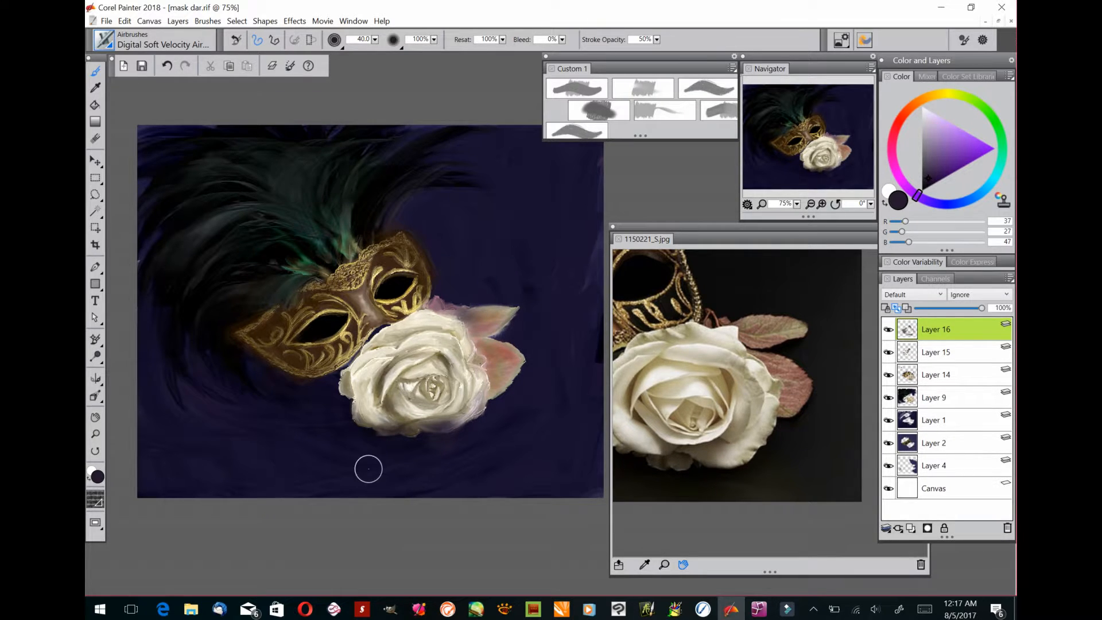
# Bring the whole rose of the reference photo into view and save the painting
pyautogui.moveTo(715, 386); pyautogui.dragTo(777, 372)
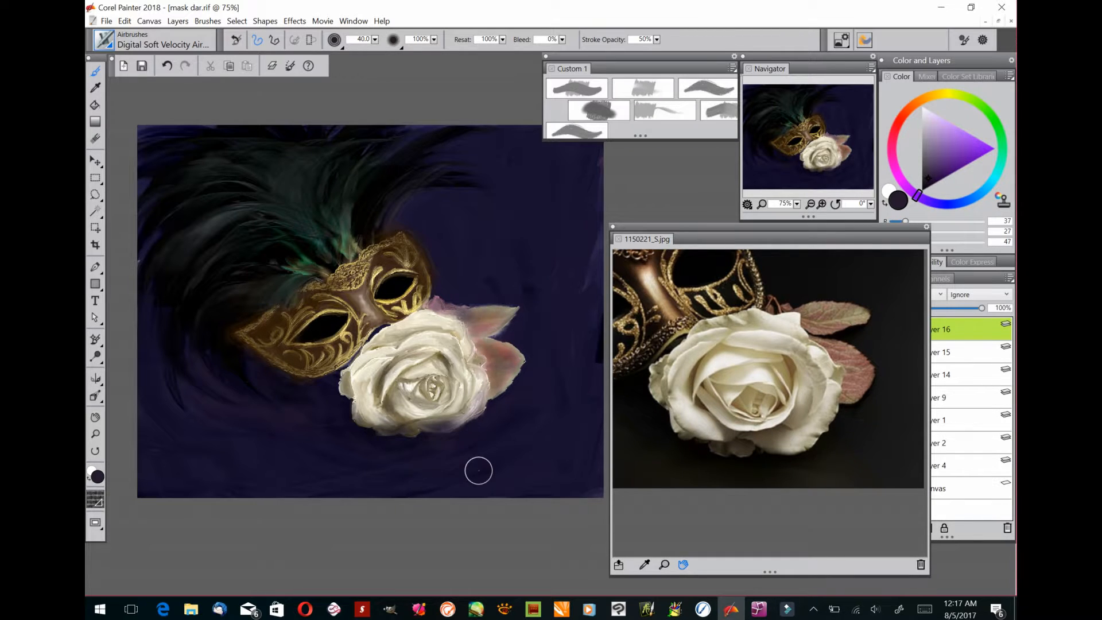
pyautogui.click(141, 65)
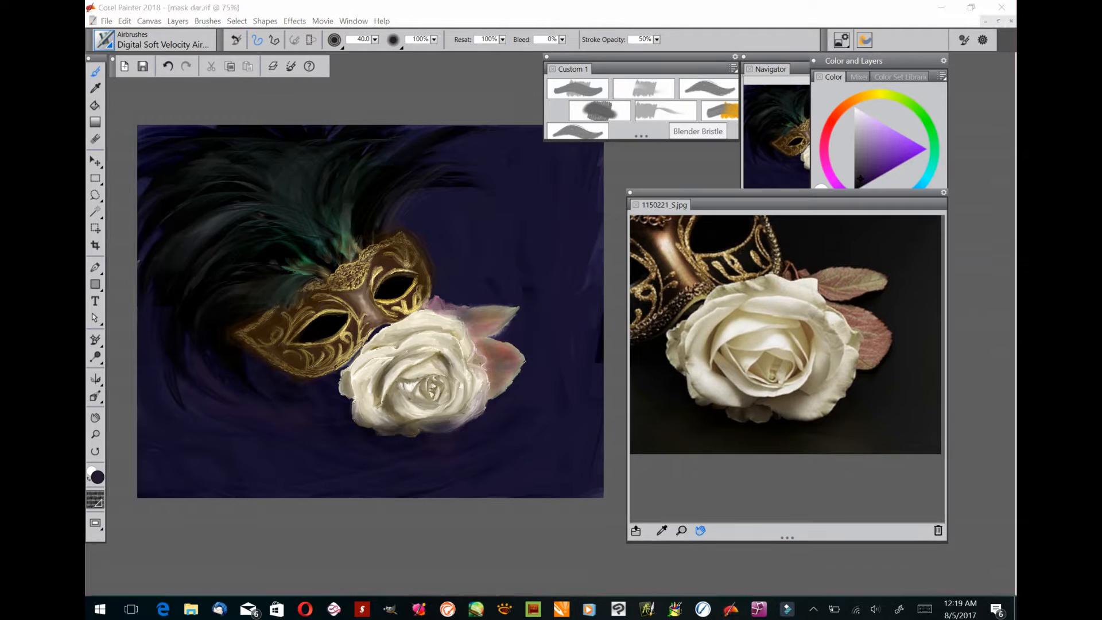
# Paint the rose's lower-right petals in cream, RGB 245, 239, 231, and its underside in dark brown, RGB 58, 47, 32, with Blender Bristle
pyautogui.click(720, 110)
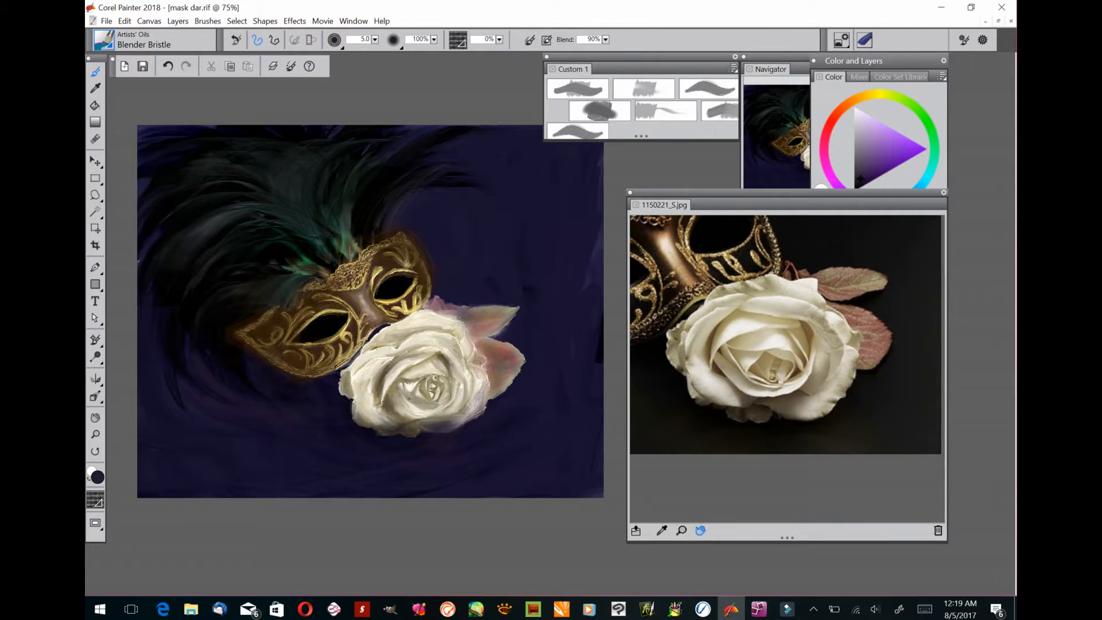
pyautogui.moveTo(905, 263)
pyautogui.mouseDown()
pyautogui.moveTo(938, 260)
pyautogui.moveTo(972, 197)
pyautogui.moveTo(904, 268)
pyautogui.mouseUp()
pyautogui.moveTo(689, 265); pyautogui.dragTo(734, 243)
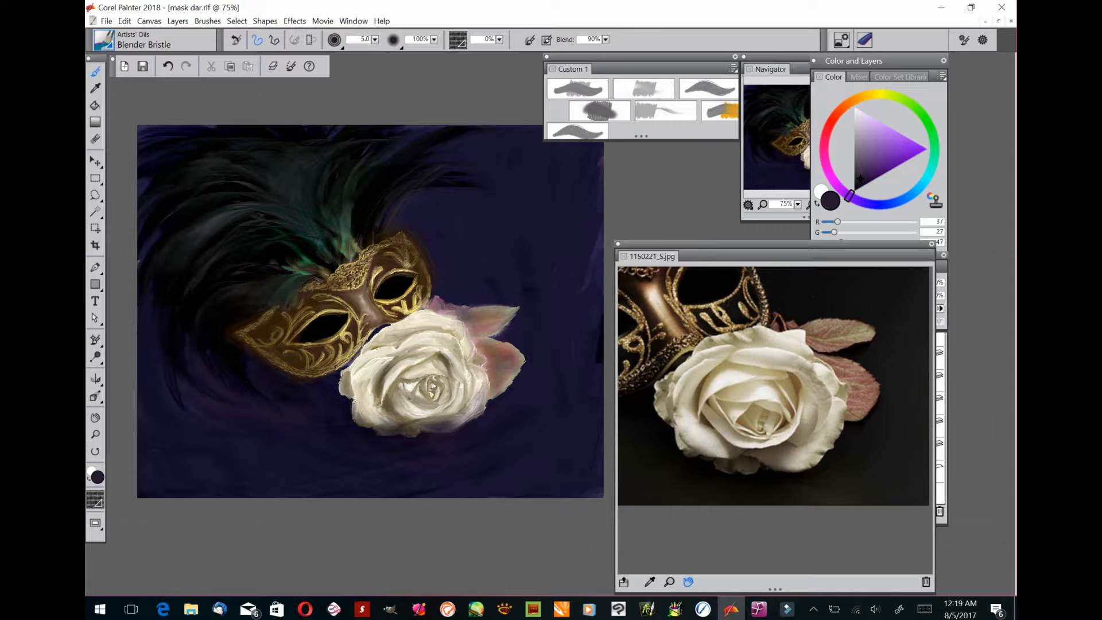
pyautogui.keyDown('alt'); pyautogui.click(454, 411); pyautogui.keyUp('alt')
pyautogui.moveTo(461, 419); pyautogui.dragTo(440, 428)
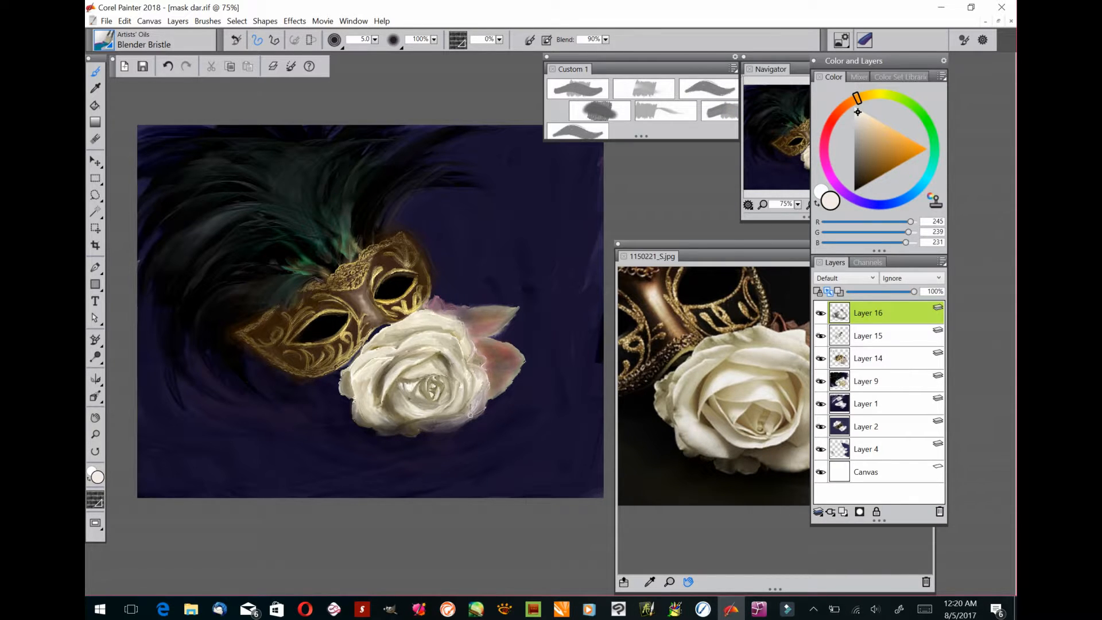
pyautogui.moveTo(712, 244); pyautogui.dragTo(705, 244)
pyautogui.moveTo(464, 418); pyautogui.dragTo(443, 431)
pyautogui.moveTo(486, 402)
pyautogui.mouseDown()
pyautogui.moveTo(453, 428)
pyautogui.moveTo(432, 423)
pyautogui.moveTo(485, 411)
pyautogui.mouseUp()
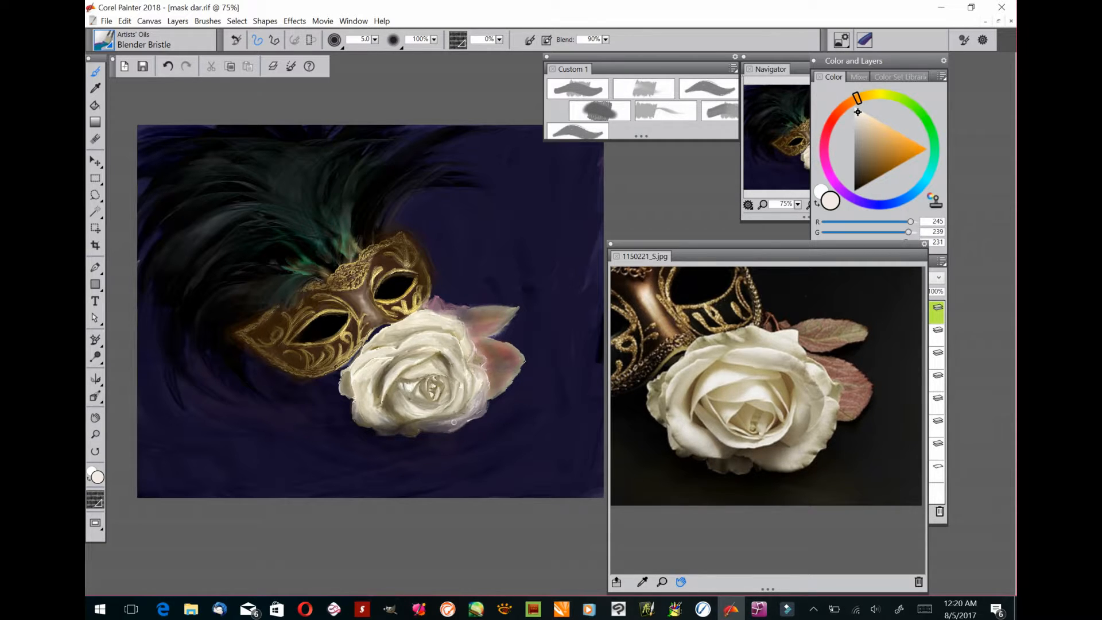
pyautogui.click(862, 177)
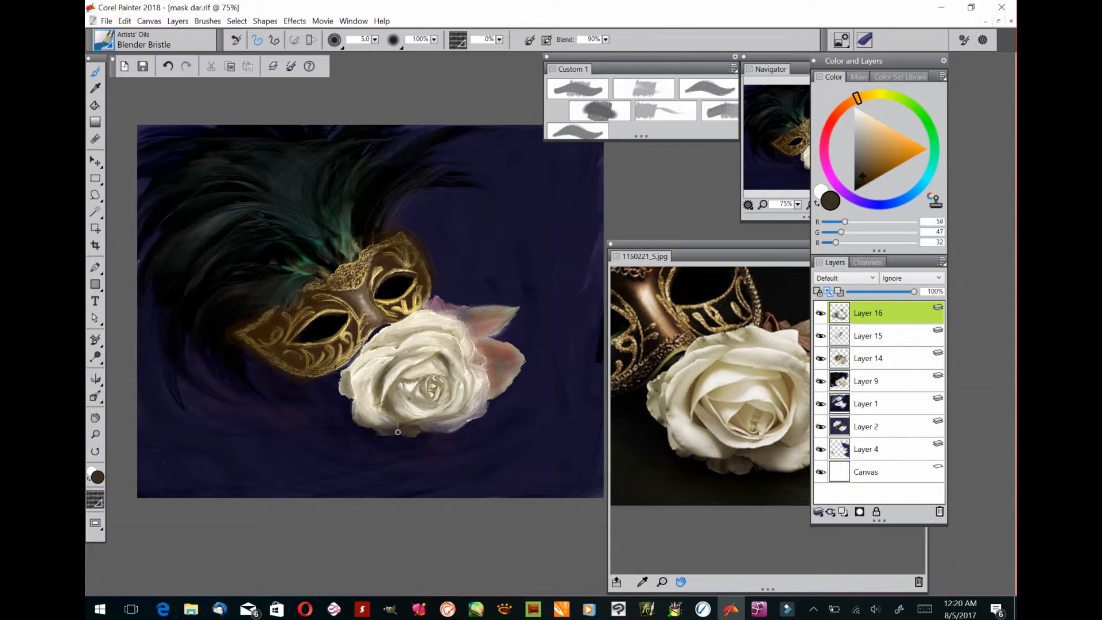
pyautogui.moveTo(405, 425)
pyautogui.mouseDown()
pyautogui.moveTo(391, 415)
pyautogui.moveTo(425, 419)
pyautogui.moveTo(372, 426)
pyautogui.moveTo(466, 421)
pyautogui.mouseUp()
# Draw cream veins, RGB 242, 231, 214, on the leaves with Opaque Acrylic and blend them with Just Add Water 2
pyautogui.click(862, 115)
pyautogui.click(154, 40)
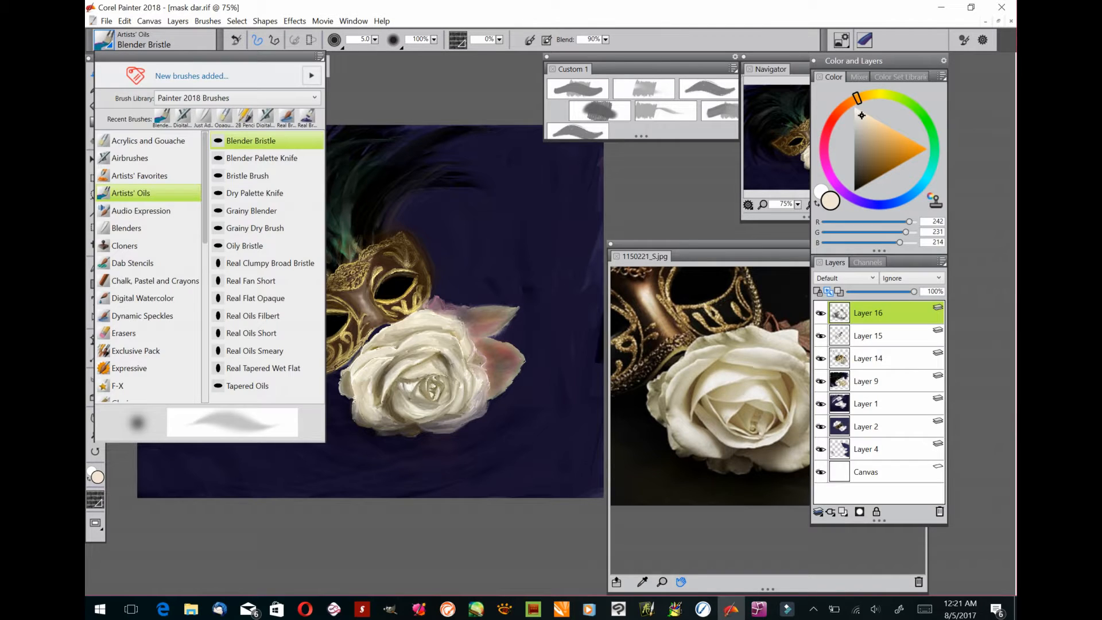
pyautogui.click(181, 119)
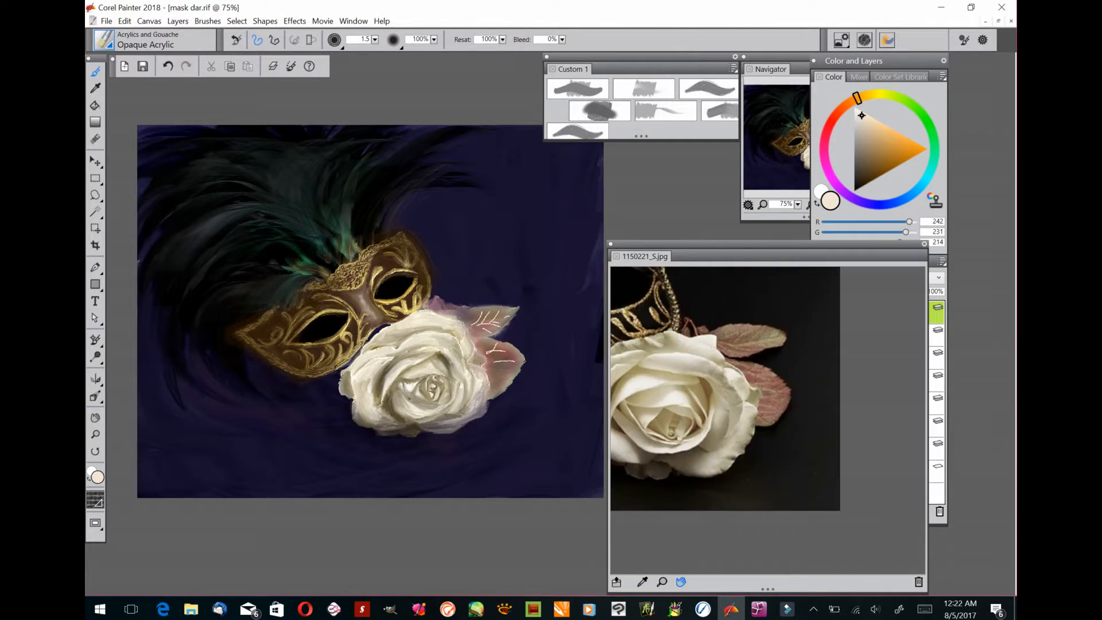
pyautogui.moveTo(486, 369)
pyautogui.mouseDown()
pyautogui.moveTo(519, 364)
pyautogui.moveTo(493, 359)
pyautogui.moveTo(500, 314)
pyautogui.moveTo(475, 322)
pyautogui.moveTo(496, 324)
pyautogui.moveTo(495, 336)
pyautogui.moveTo(448, 303)
pyautogui.mouseUp()
pyautogui.click(644, 88)
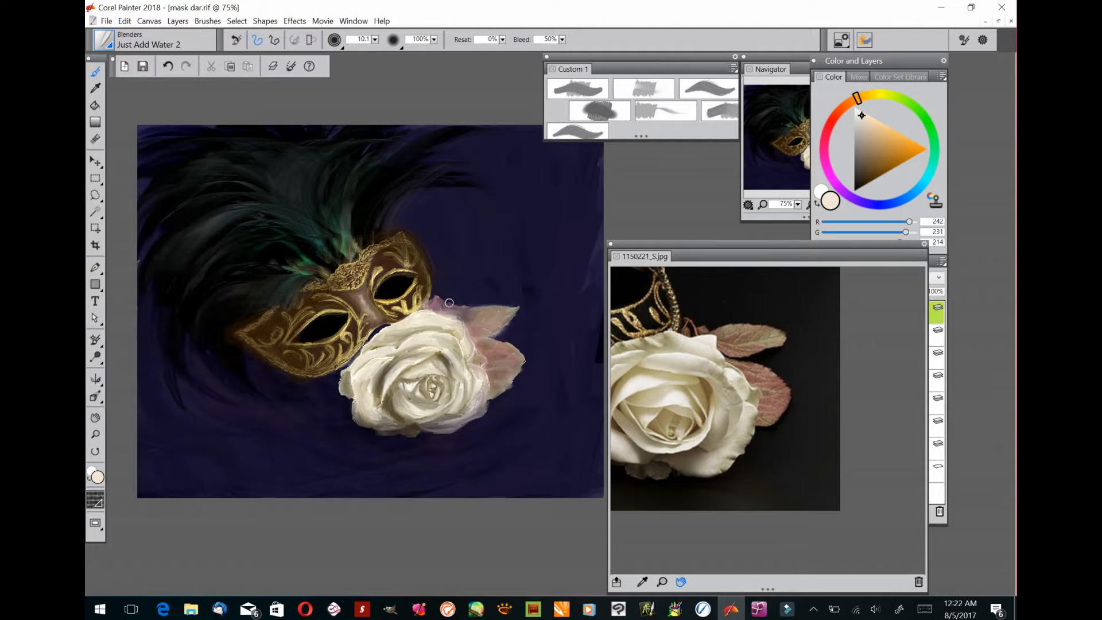
# Outline the leaves beside the rose in dark reddish brown with the 2B Pencil and soften the strokes with Just Add Water 2
pyautogui.moveTo(878, 61); pyautogui.dragTo(958, 59)
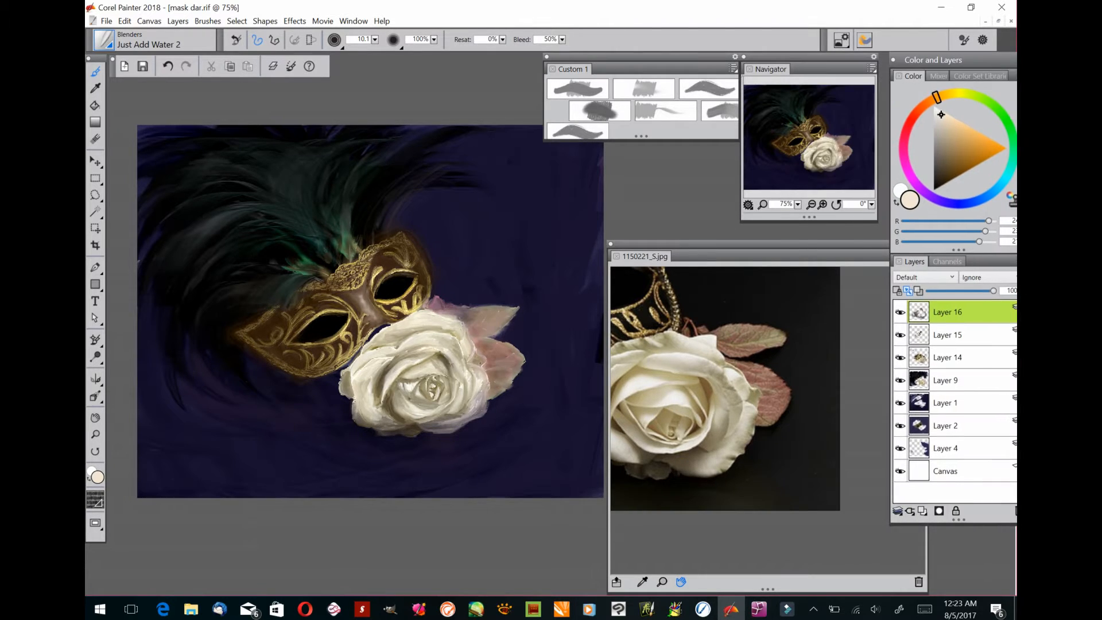
pyautogui.moveTo(809, 57); pyautogui.dragTo(820, 56)
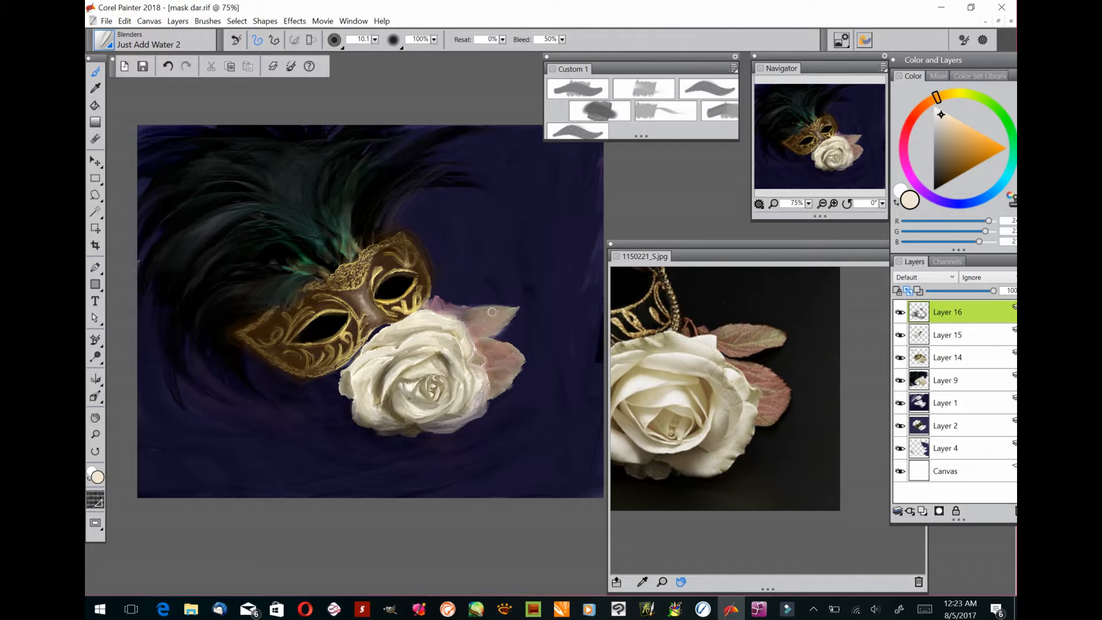
pyautogui.click(910, 120)
pyautogui.click(948, 167)
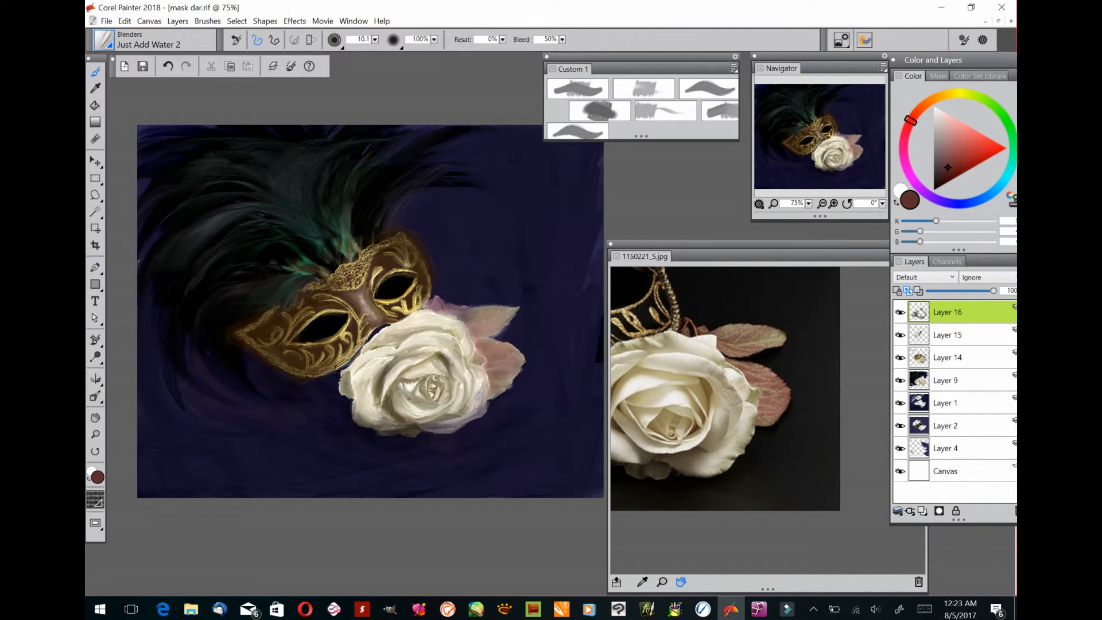
pyautogui.click(153, 39)
pyautogui.click(223, 123)
pyautogui.click(833, 203)
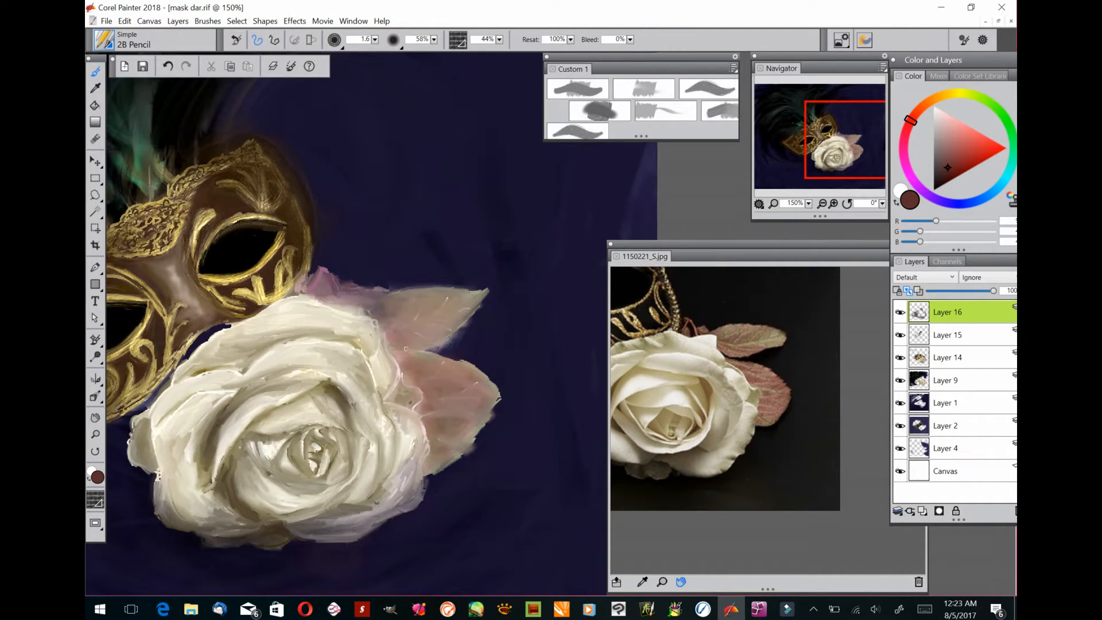
pyautogui.moveTo(394, 355)
pyautogui.mouseDown()
pyautogui.moveTo(461, 360)
pyautogui.moveTo(500, 390)
pyautogui.mouseUp()
pyautogui.moveTo(480, 431); pyautogui.dragTo(423, 474)
pyautogui.moveTo(468, 320); pyautogui.dragTo(402, 347)
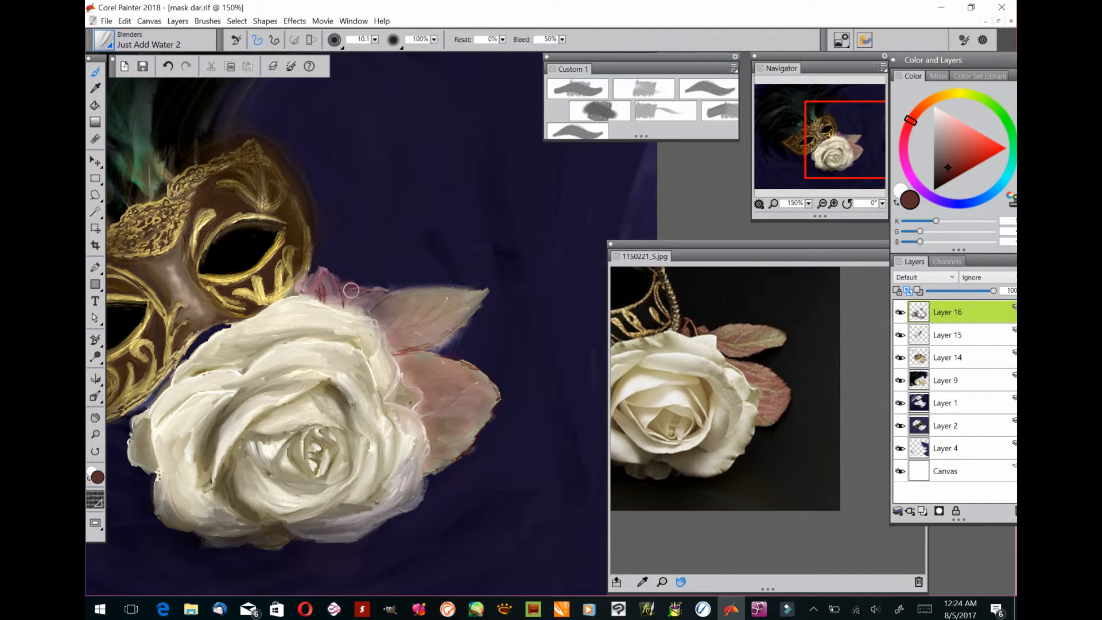
pyautogui.moveTo(327, 301)
pyautogui.mouseDown()
pyautogui.moveTo(324, 270)
pyautogui.moveTo(383, 306)
pyautogui.mouseUp()
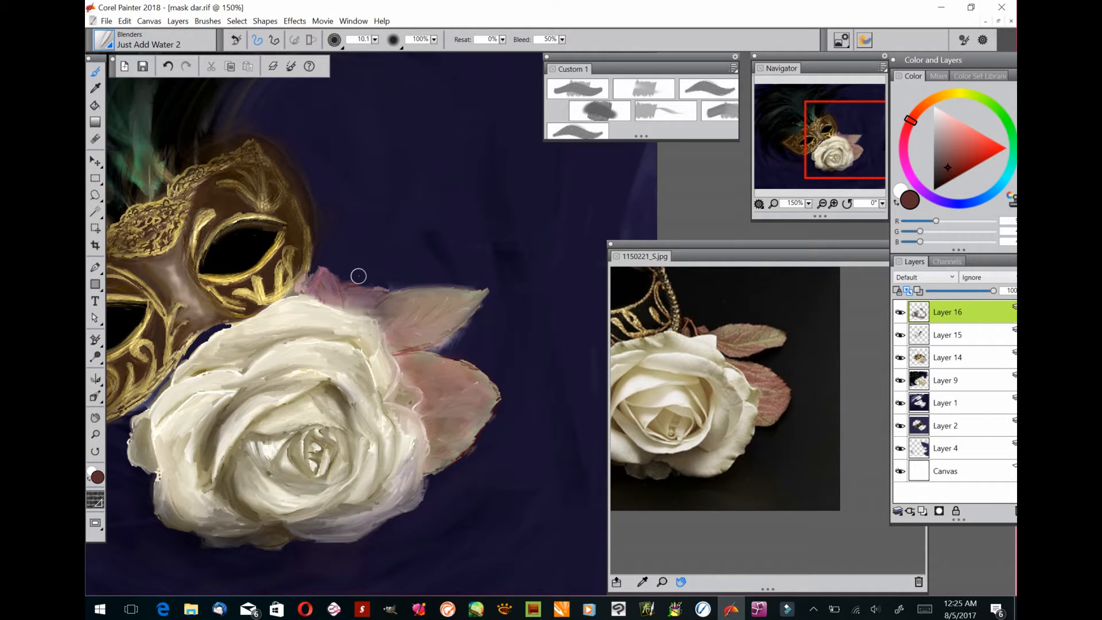
# Add a new layer and touch up the dark blue background beside the mask with Opaque Acrylic, blending with Just Add Water 2
pyautogui.click(95, 88)
pyautogui.click(335, 169)
pyautogui.click(922, 510)
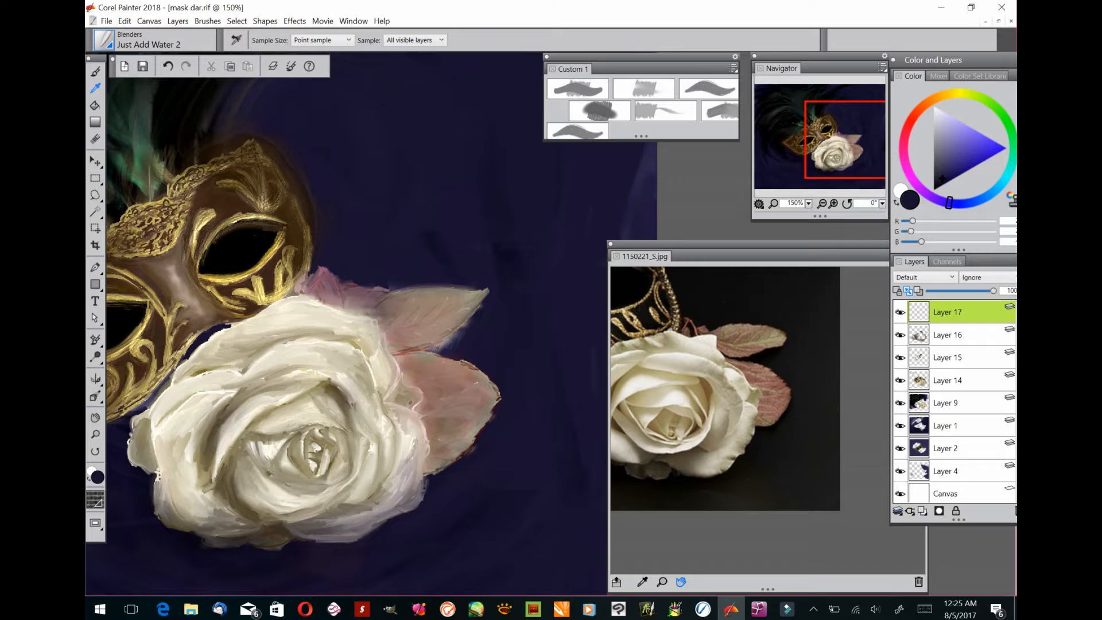
pyautogui.click(577, 88)
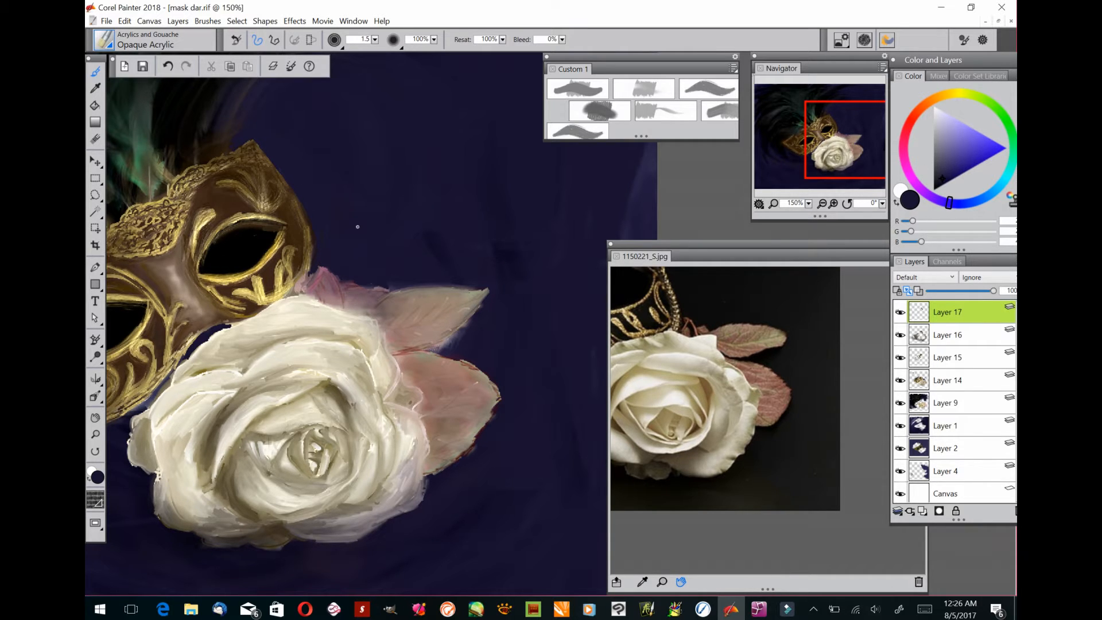
pyautogui.keyDown('alt'); pyautogui.click(298, 167); pyautogui.keyUp('alt')
pyautogui.click(643, 88)
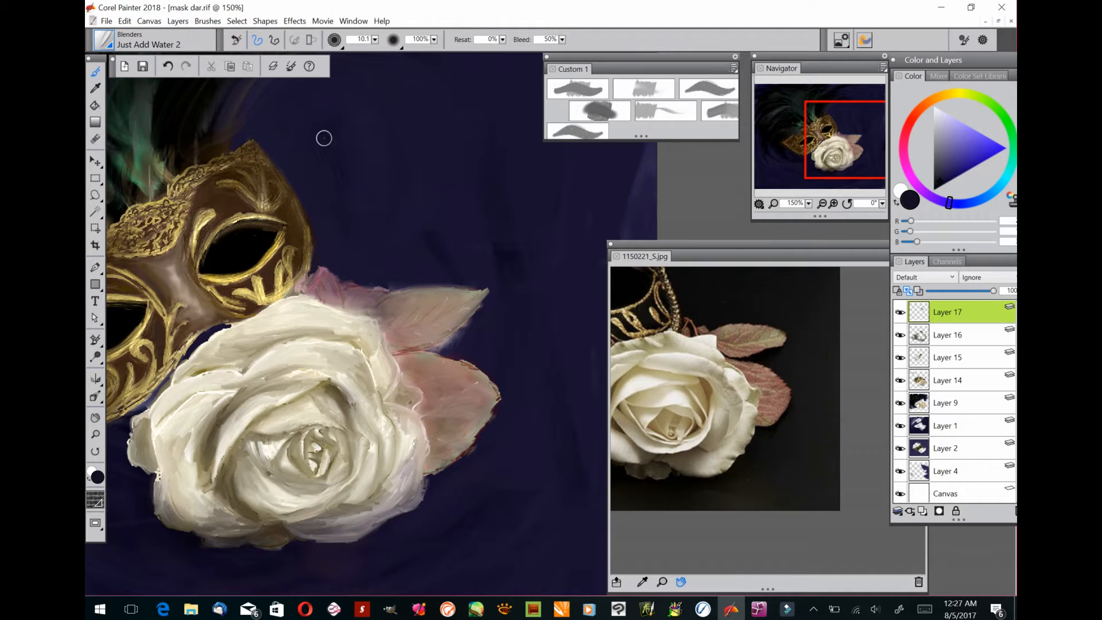
pyautogui.hotkey('ctrl', '-')
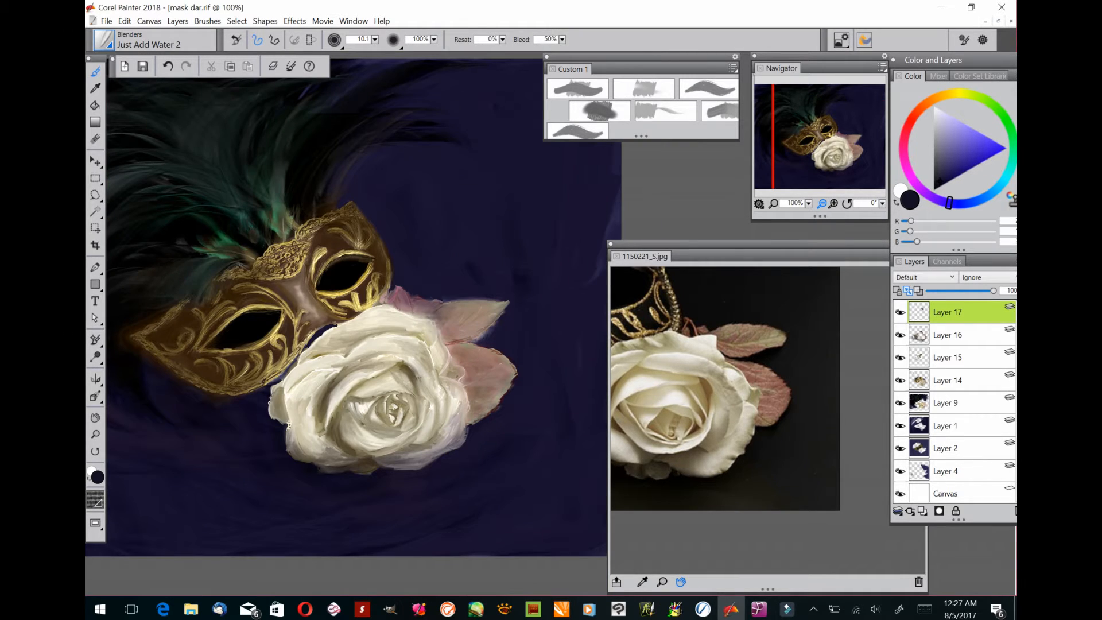
# Write the artist's initials in gold on Layer 16 at the painting's lower-right corner with Opaque Acrylic
pyautogui.keyDown('ctrl'); pyautogui.click(120, 330); pyautogui.keyUp('ctrl')
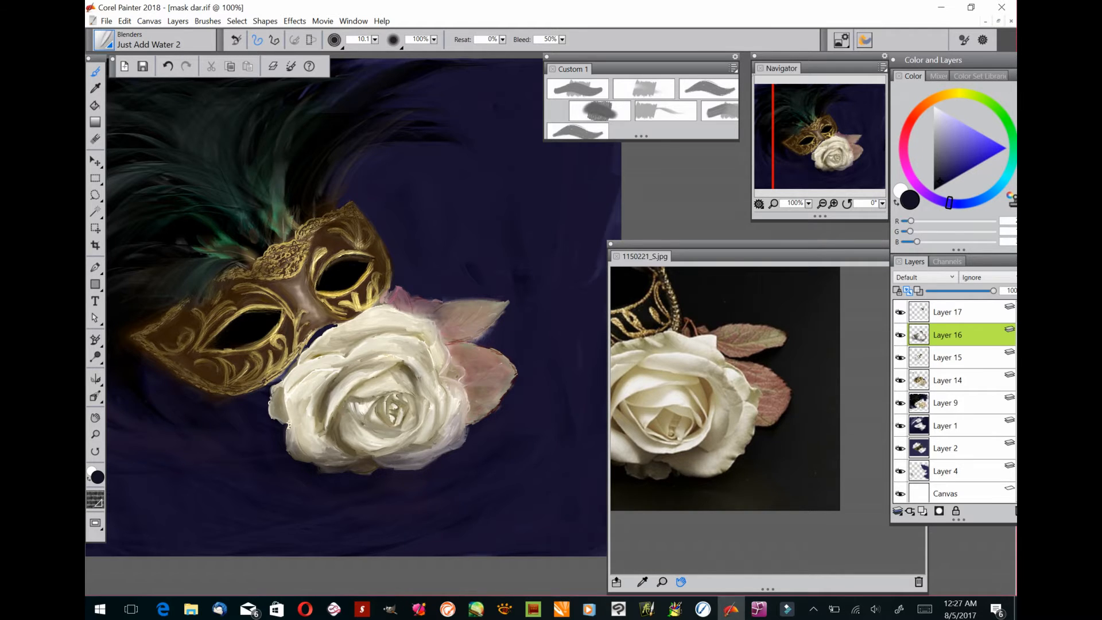
pyautogui.moveTo(144, 379); pyautogui.dragTo(222, 385)
pyautogui.moveTo(666, 245); pyautogui.dragTo(765, 228)
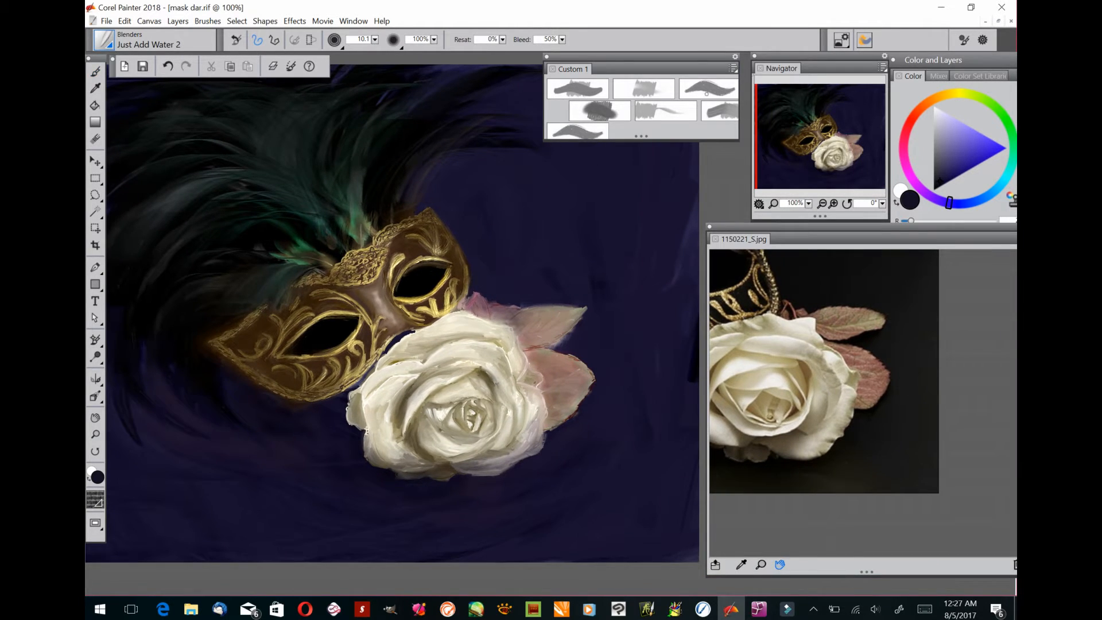
pyautogui.click(707, 94)
pyautogui.click(951, 119)
pyautogui.click(941, 95)
pyautogui.click(963, 140)
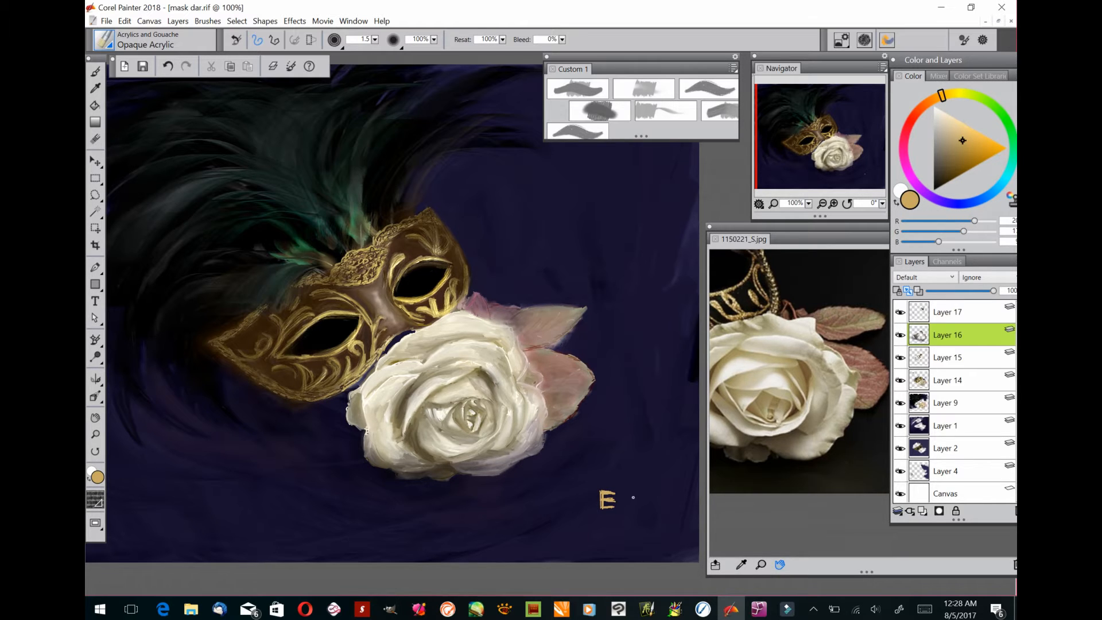
# Write the year 2017 in gold below the artist's initials
pyautogui.click(833, 204)
pyautogui.moveTo(854, 139); pyautogui.dragTo(851, 168)
pyautogui.moveTo(649, 405); pyautogui.dragTo(661, 419)
pyautogui.moveTo(673, 404); pyautogui.dragTo(672, 404)
pyautogui.moveTo(684, 402); pyautogui.dragTo(686, 419)
pyautogui.moveTo(691, 405); pyautogui.dragTo(696, 419)
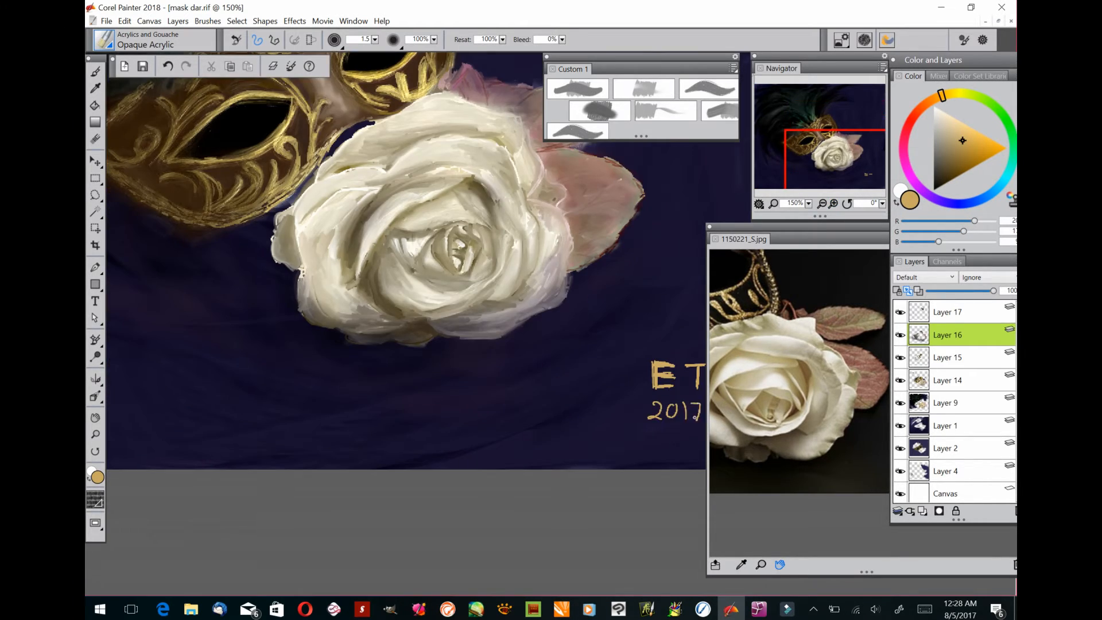
# Dim the signature on Layer 17 with the sampled dark background blue using Digital Soft Velocity Airbrush, and save the painting
pyautogui.click(822, 204)
pyautogui.click(821, 204)
pyautogui.click(947, 312)
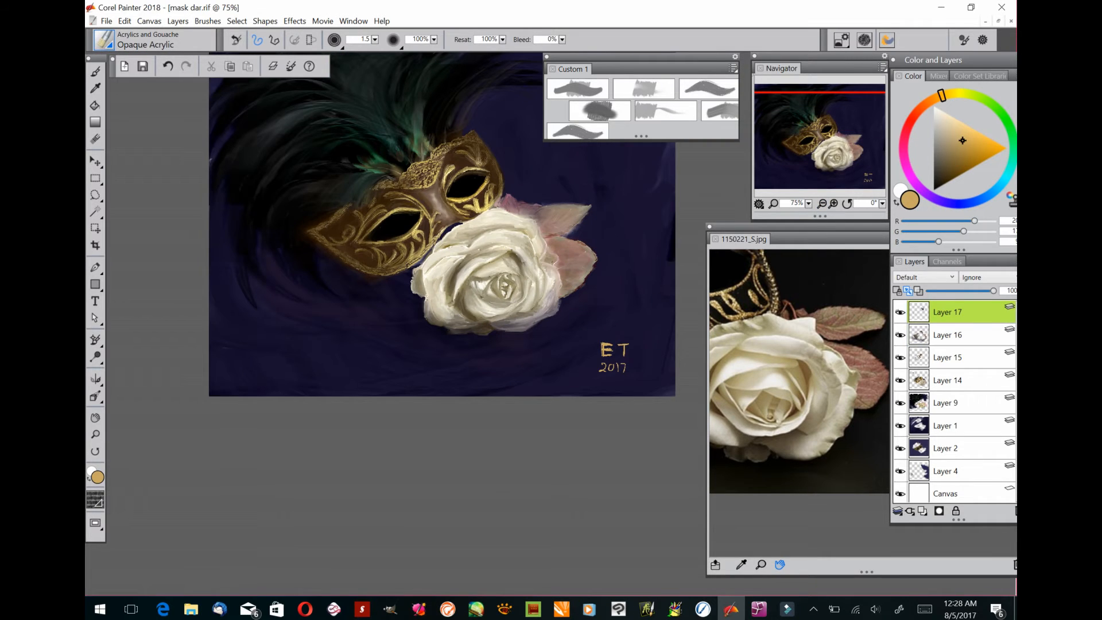
pyautogui.click(104, 40)
pyautogui.click(129, 158)
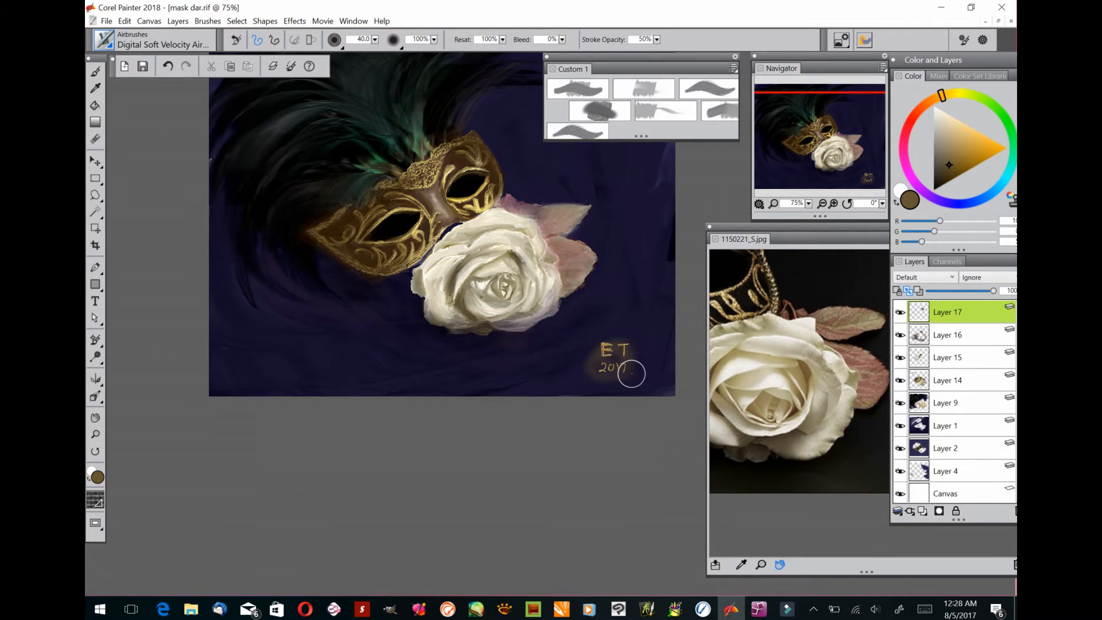
pyautogui.keyDown('alt'); pyautogui.click(608, 379); pyautogui.keyUp('alt')
pyautogui.moveTo(614, 349)
pyautogui.mouseDown()
pyautogui.moveTo(608, 374)
pyautogui.moveTo(555, 395)
pyautogui.mouseUp()
pyautogui.click(143, 67)
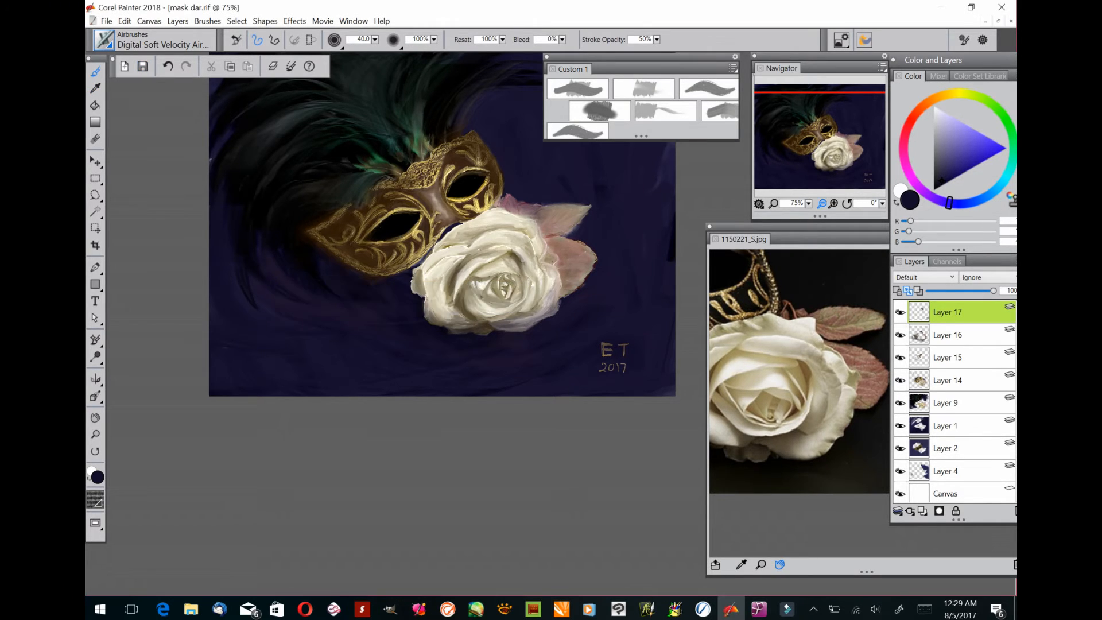
# Airbrush dark blue along the left and right edges of the background, covering the dark blotch on the right edge
pyautogui.moveTo(401, 230)
pyautogui.mouseDown()
pyautogui.moveTo(361, 331)
pyautogui.moveTo(304, 353)
pyautogui.moveTo(318, 339)
pyautogui.mouseUp()
pyautogui.moveTo(119, 276); pyautogui.dragTo(118, 335)
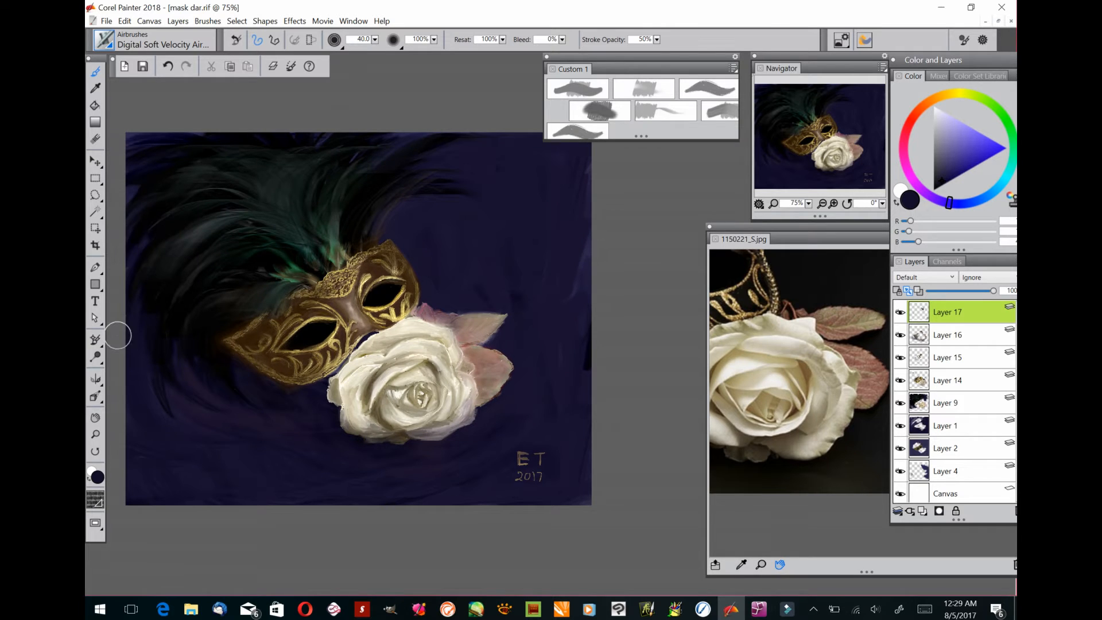
pyautogui.moveTo(589, 353); pyautogui.dragTo(586, 291)
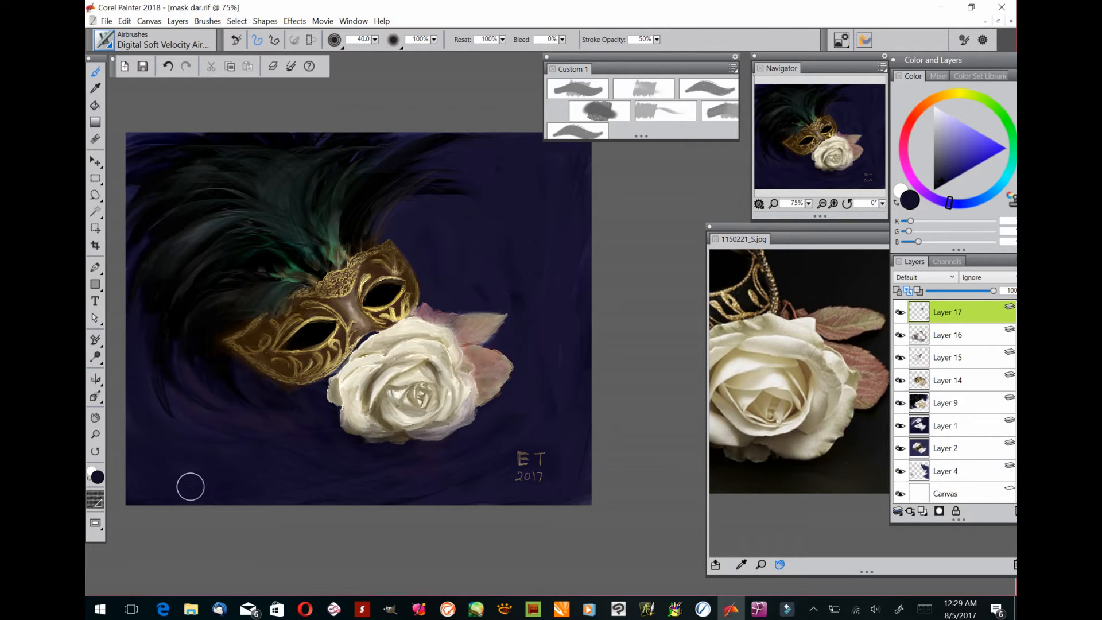
# Show the entire reference photo beside the painting and save the painting
pyautogui.moveTo(798, 227); pyautogui.dragTo(706, 227)
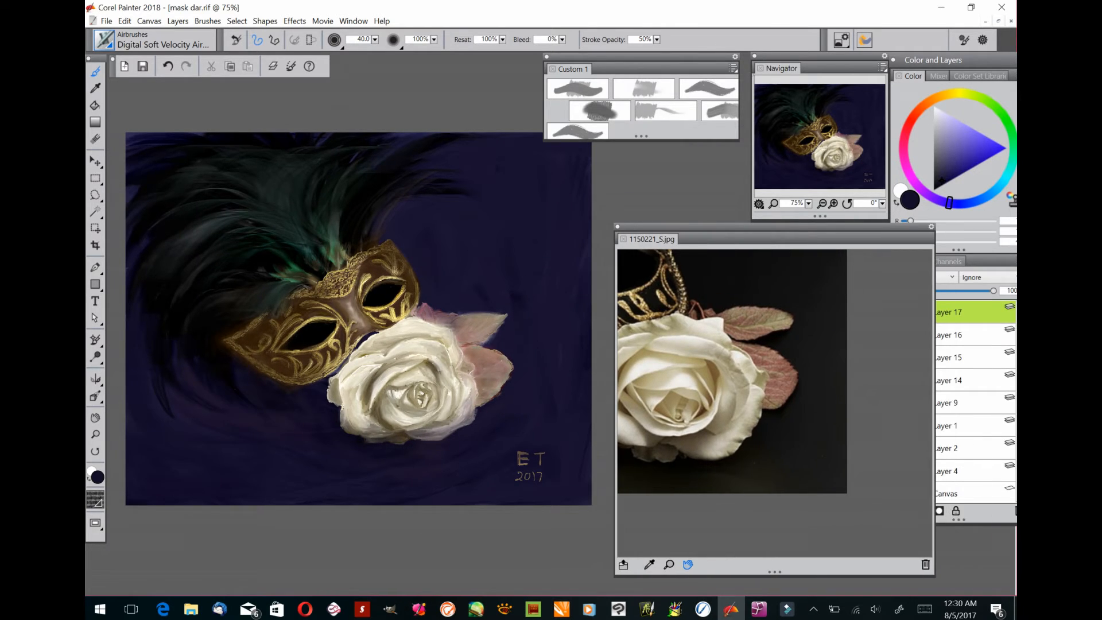
pyautogui.click(668, 564)
pyautogui.keyDown('alt'); pyautogui.click(775, 410); pyautogui.keyUp('alt')
pyautogui.click(688, 564)
pyautogui.moveTo(718, 390); pyautogui.dragTo(841, 426)
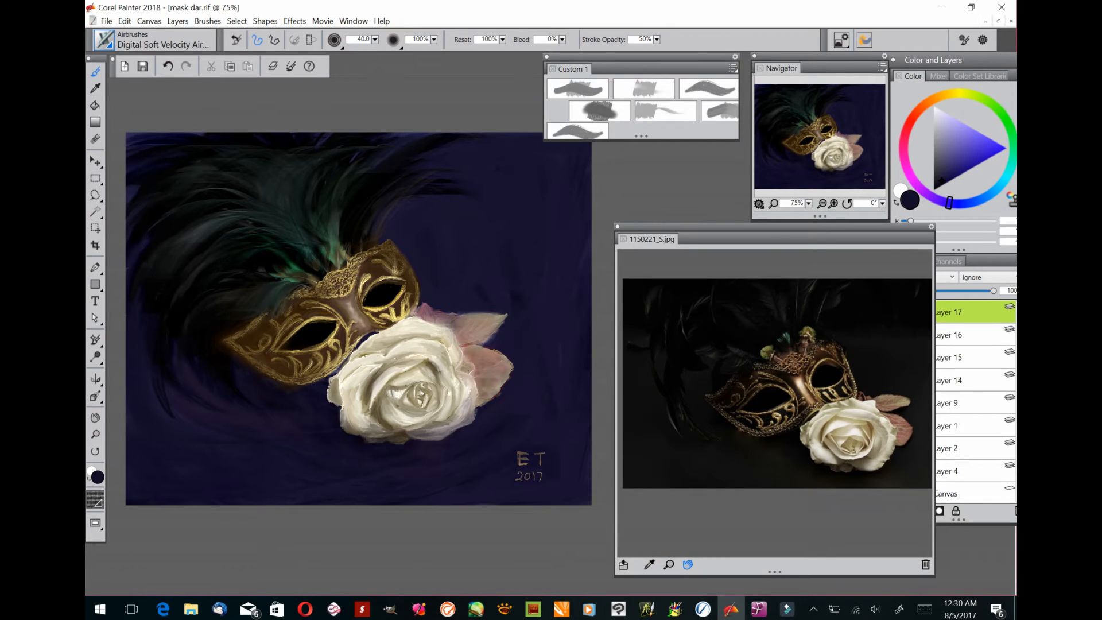
pyautogui.click(143, 66)
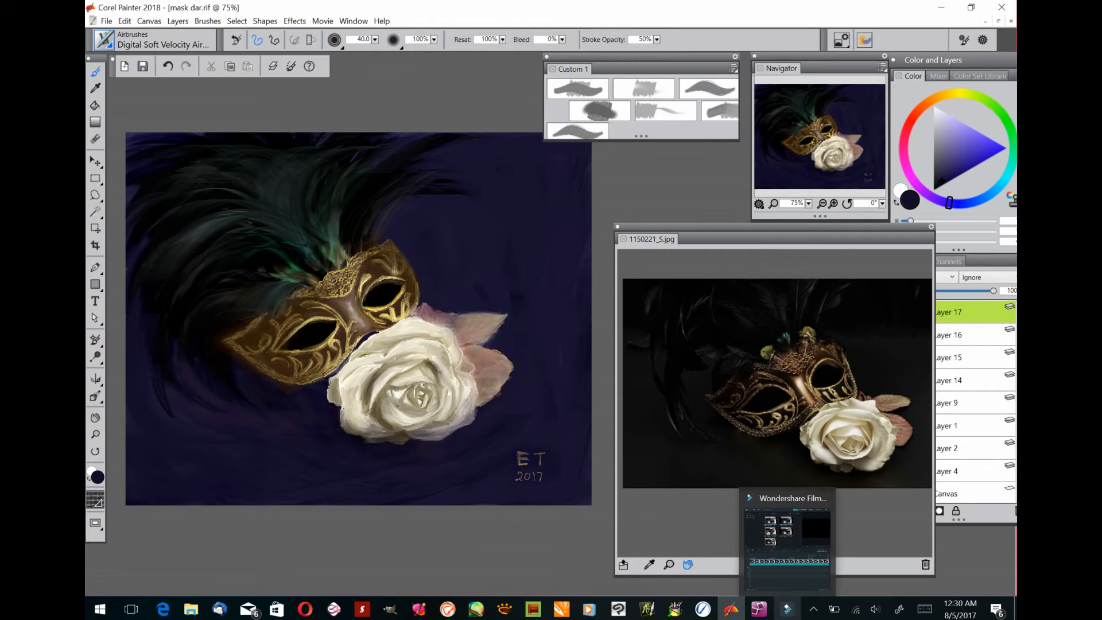
pyautogui.click(814, 608)
pyautogui.rightClick(813, 583)
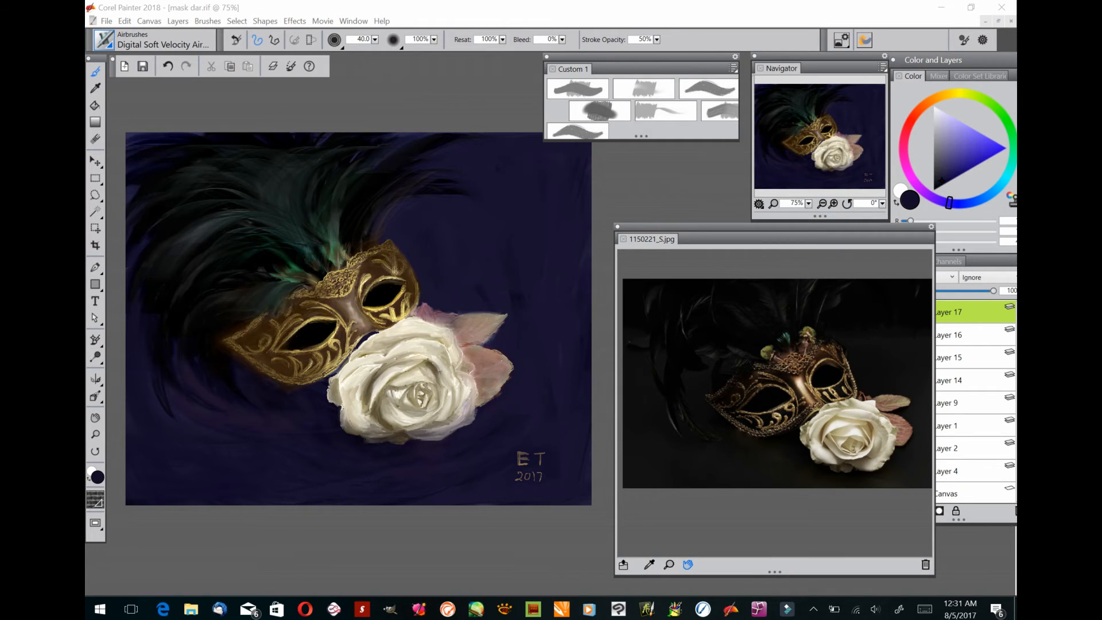
# Save a copy of the painting as "mask dar" in PNG format in the Pictures library
pyautogui.click(107, 21)
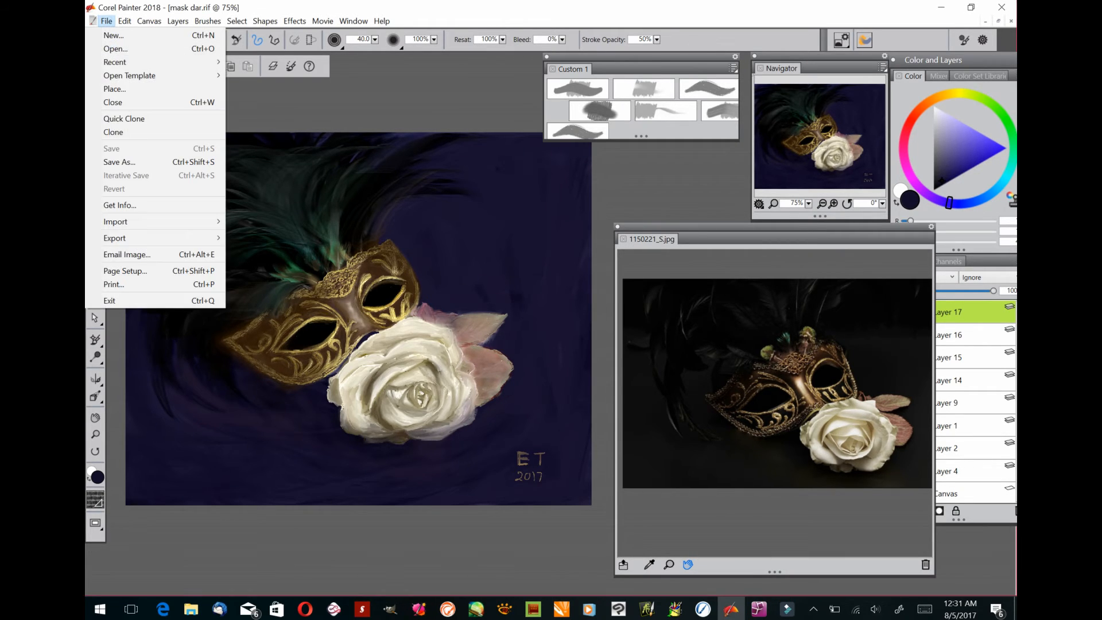
pyautogui.click(120, 162)
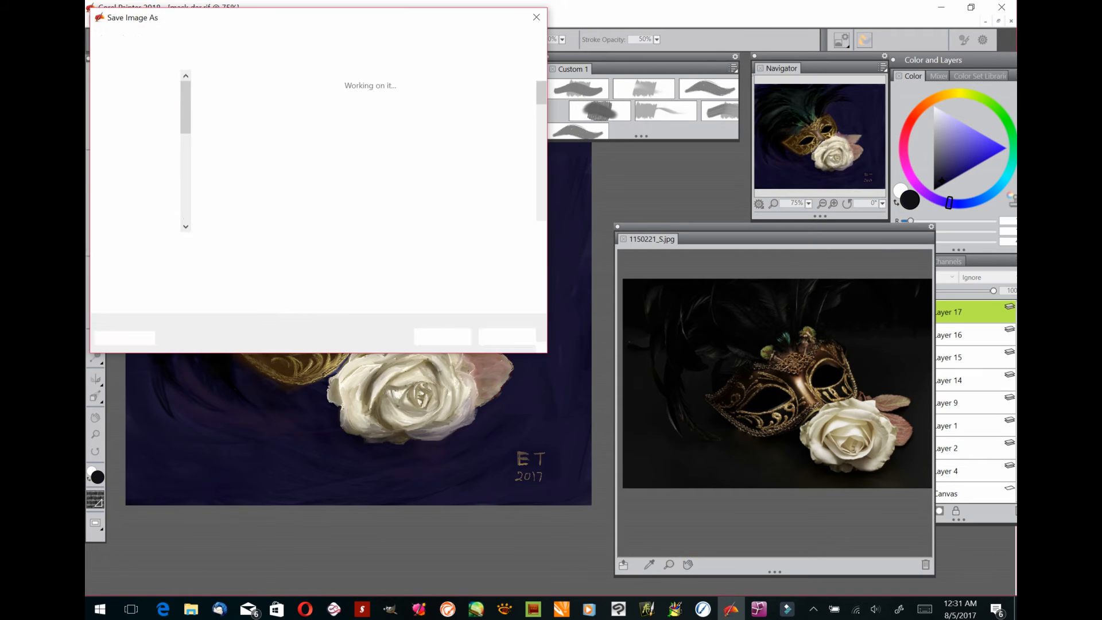
pyautogui.click(357, 263)
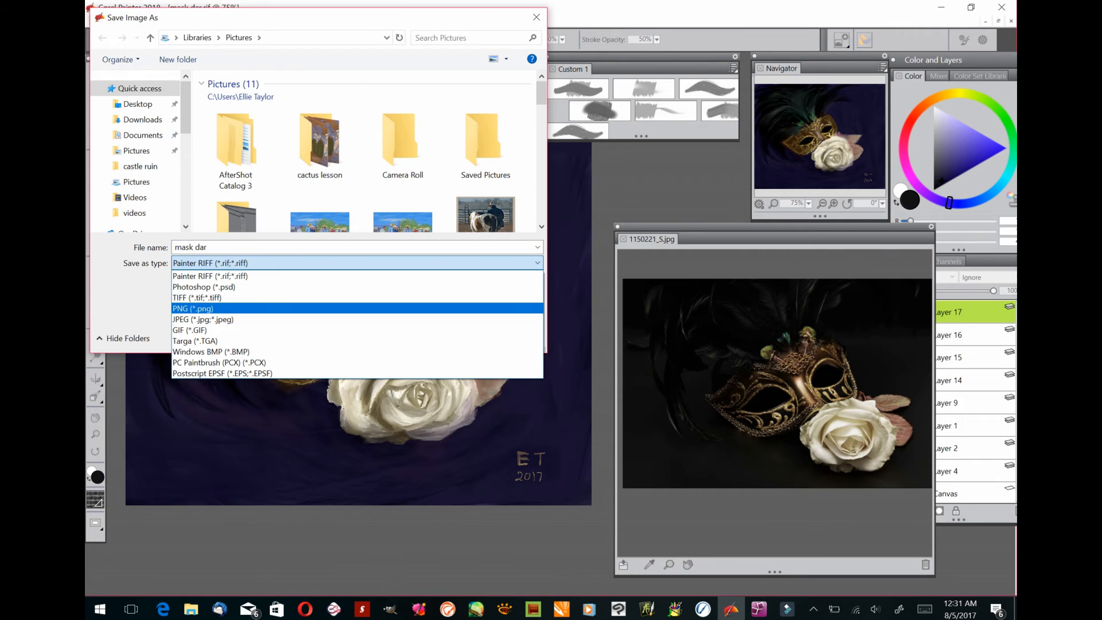
pyautogui.press('Return')
pyautogui.press('Return')
pyautogui.press('Return')
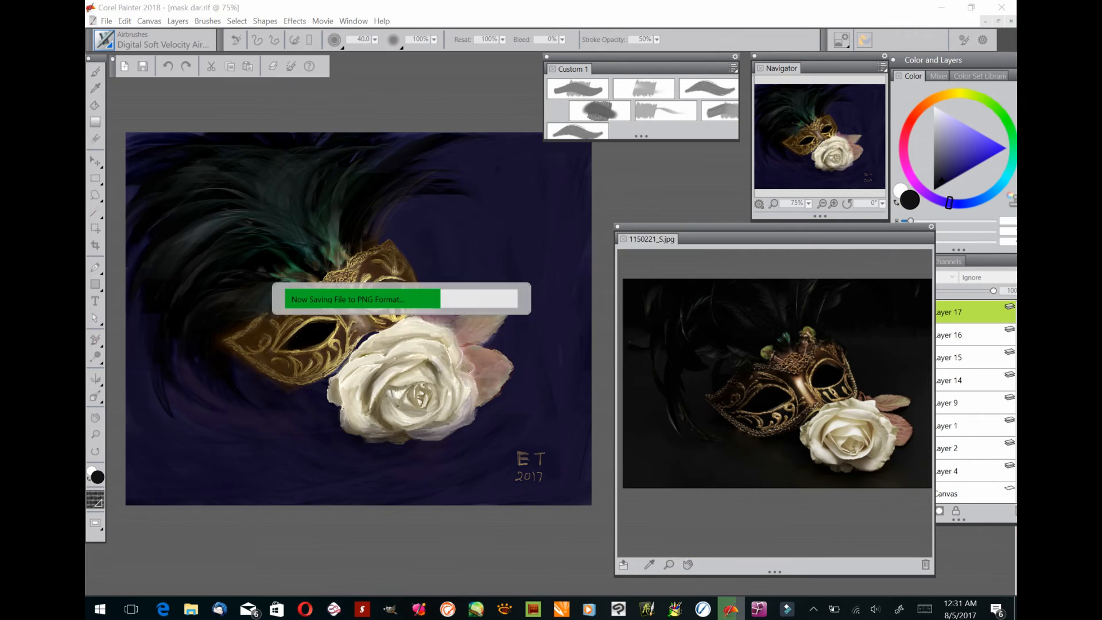
# Save another copy of the painting as "mask dar" in JPEG format with Excellent quality
pyautogui.click(106, 20)
pyautogui.click(163, 161)
pyautogui.click(357, 263)
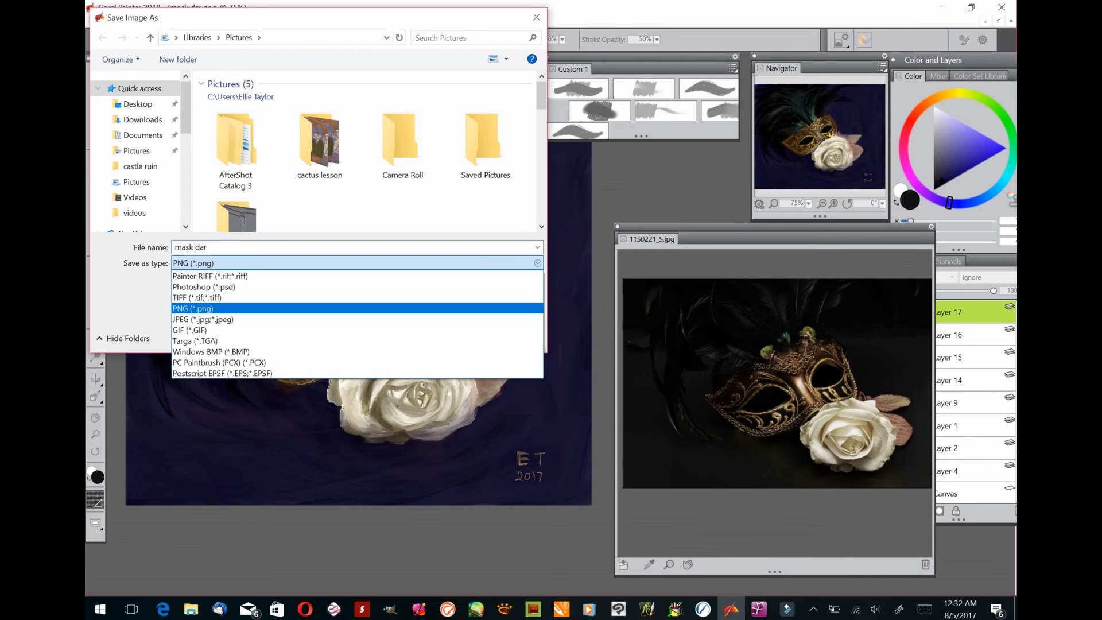
pyautogui.click(356, 320)
pyautogui.click(442, 337)
pyautogui.press('Return')
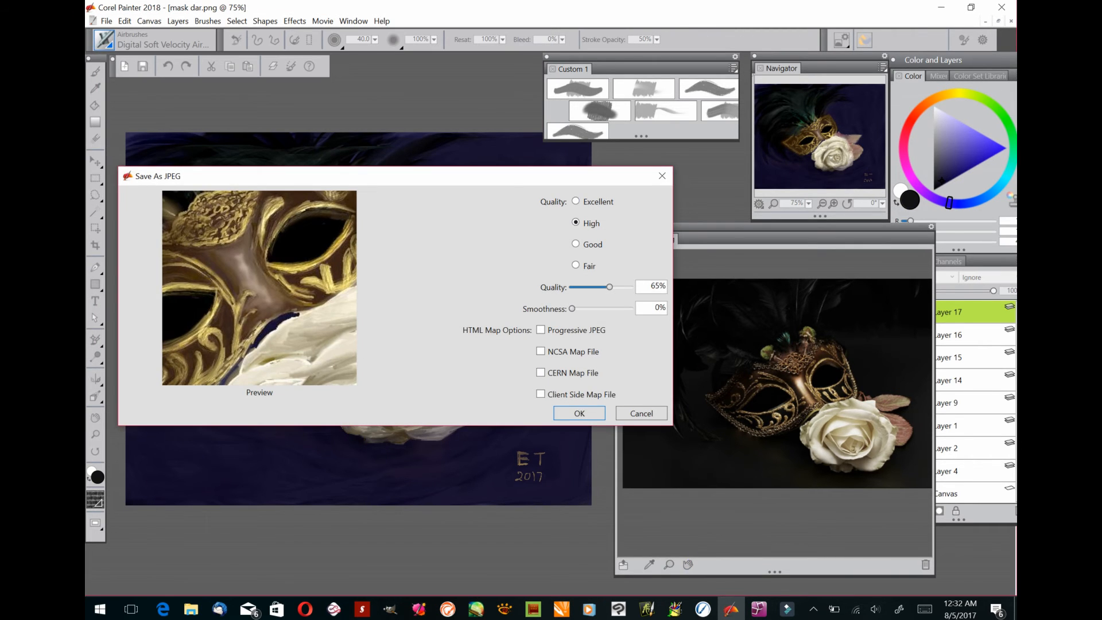
pyautogui.click(576, 200)
pyautogui.click(577, 412)
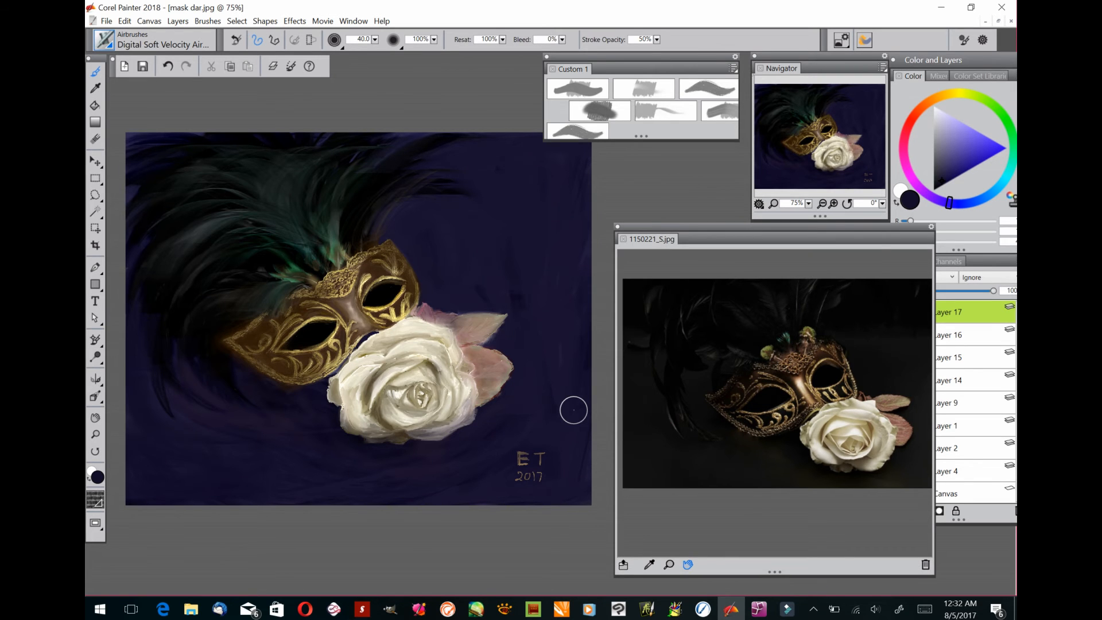